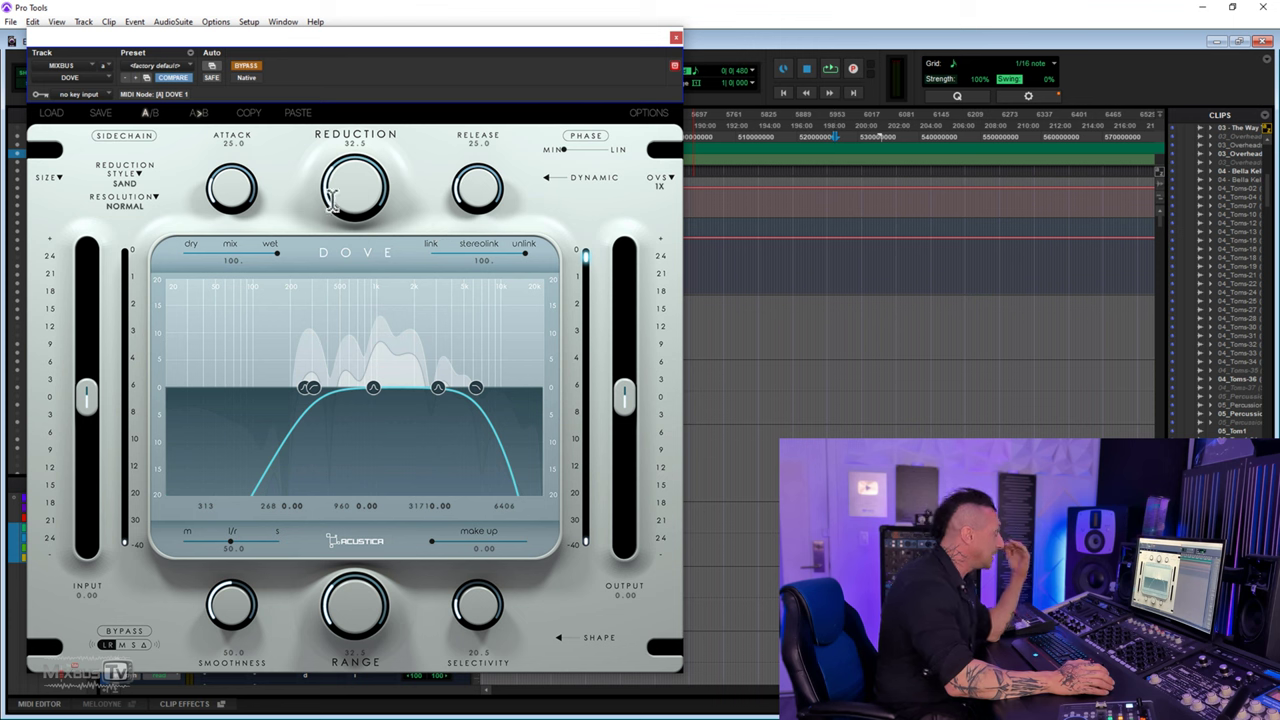
Step: Review the options offered for the Dove plugin's Reduction Style, Resolution and Size settings
left_click(137, 175)
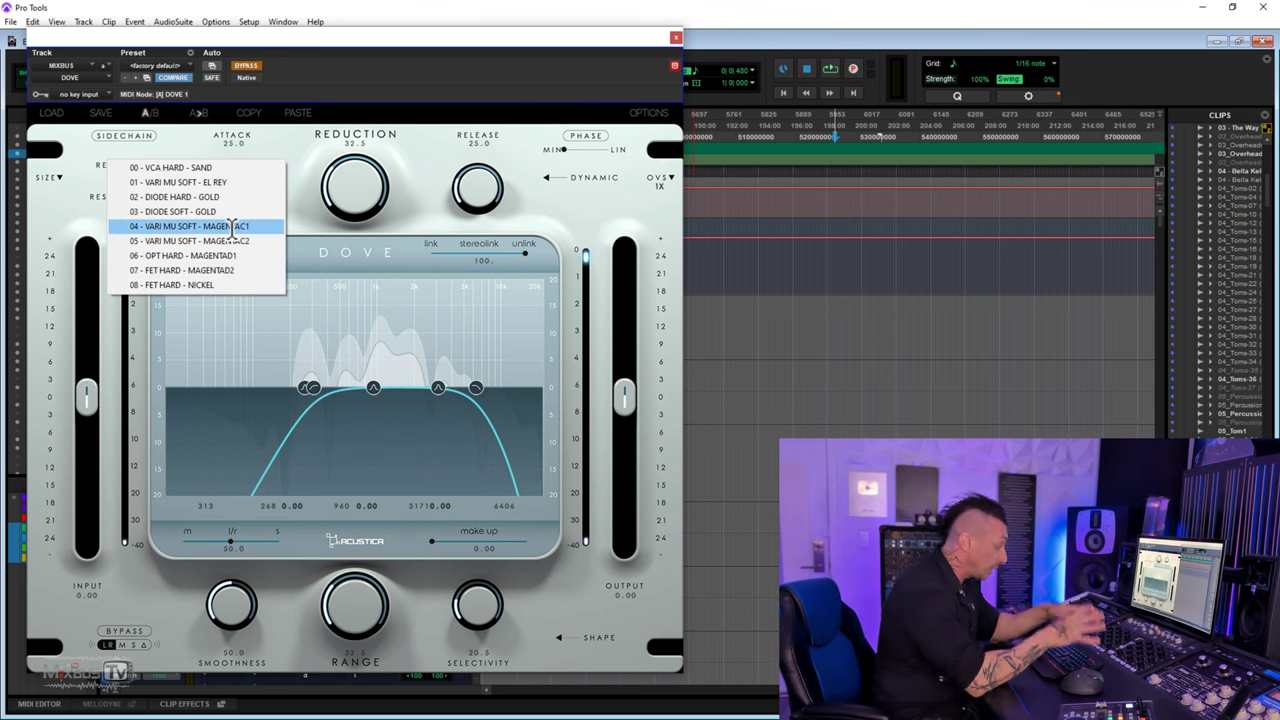
left_click(403, 180)
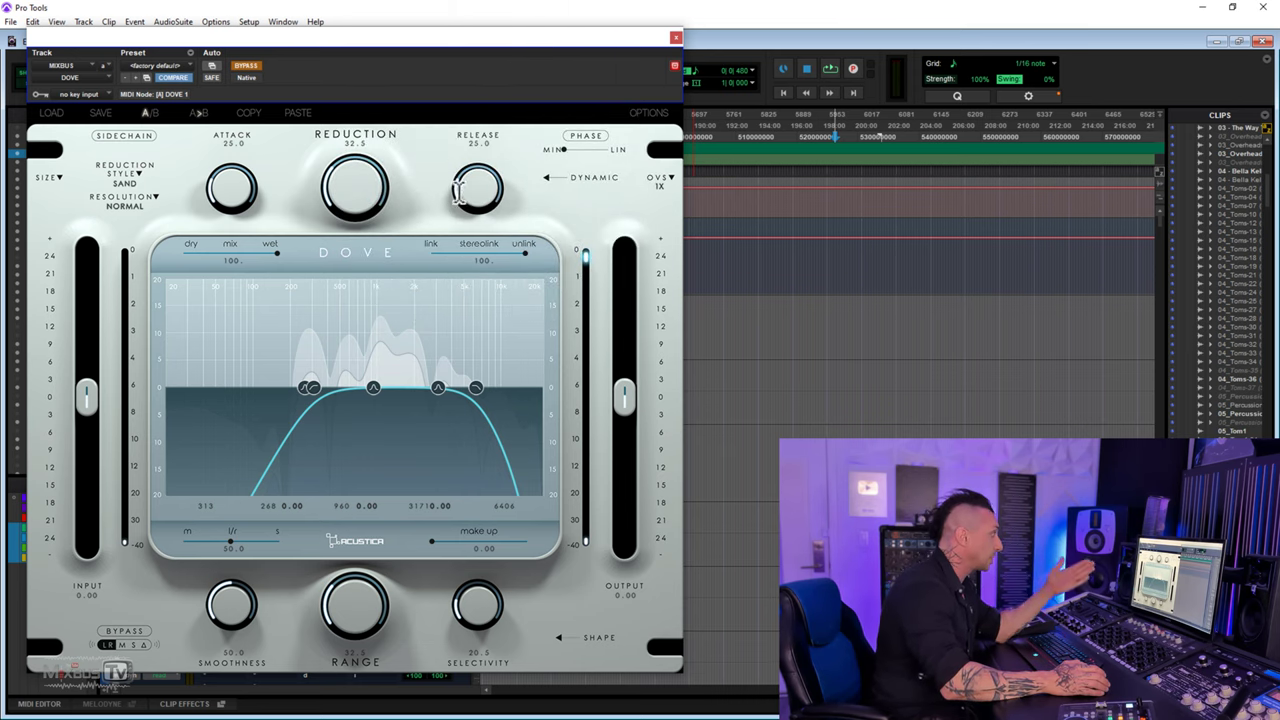
left_click(143, 176)
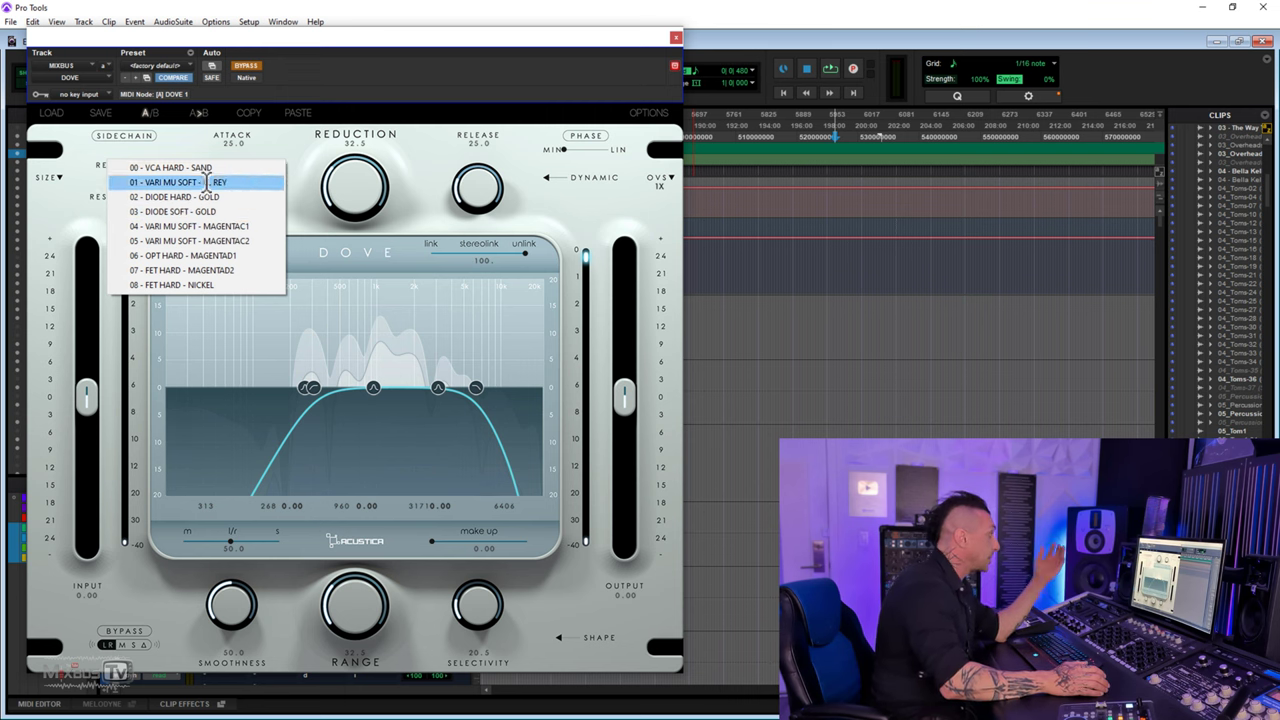
left_click(348, 160)
left_click(166, 200)
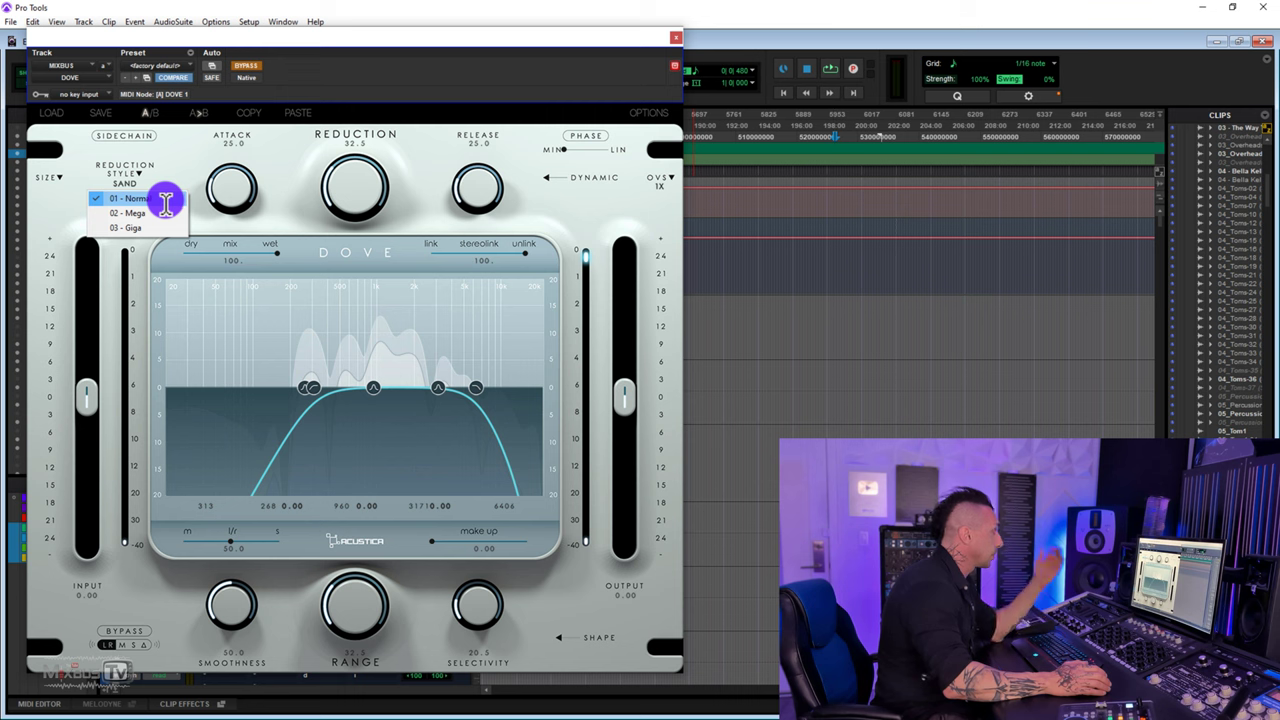
left_click(62, 178)
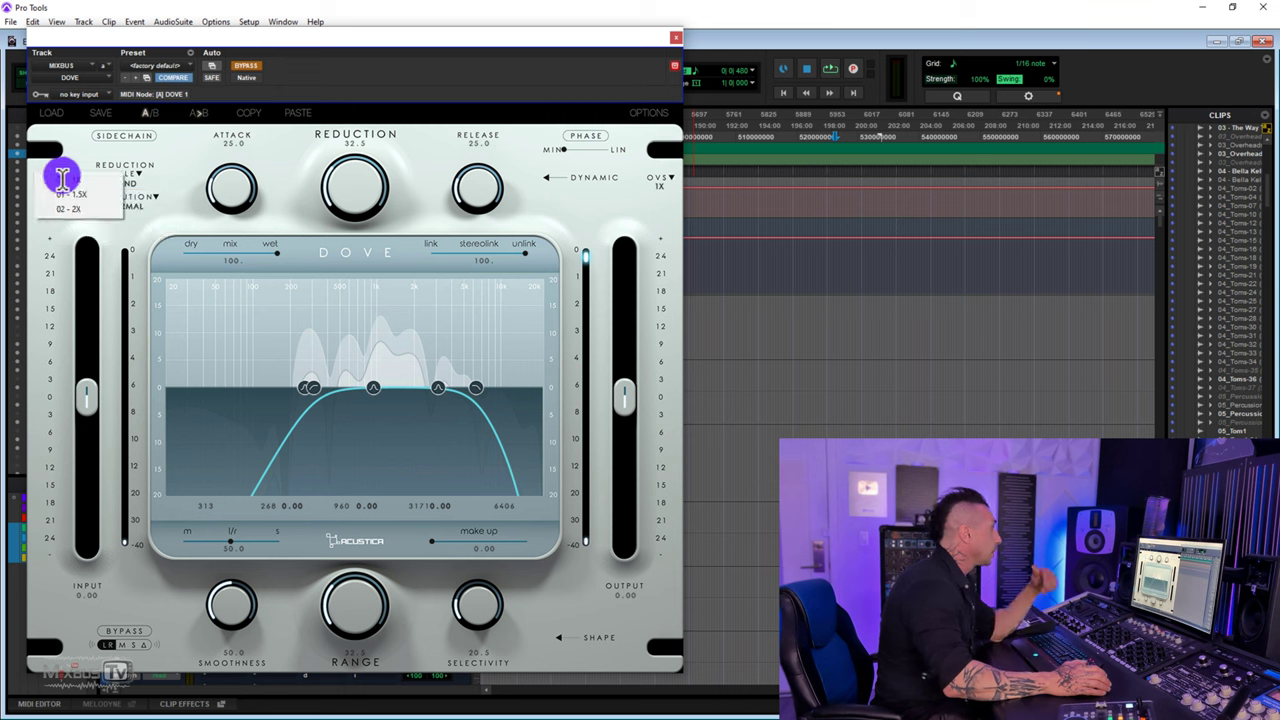
left_click(63, 194)
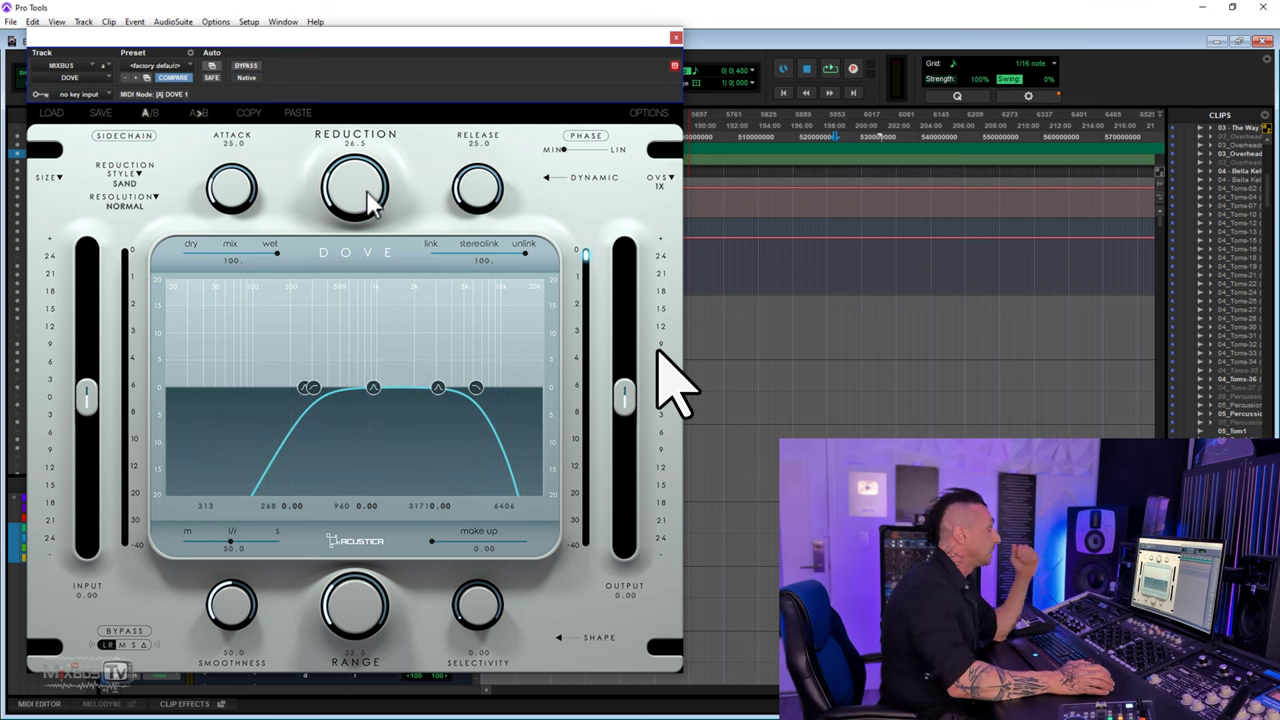
Step: Set Dove's Reduction to 48.5 and Range to 71.5, keeping the Sand reduction style
mouse_move(371, 194)
left_mouse_down()
mouse_move(358, 203)
mouse_move(360, 185)
left_mouse_up()
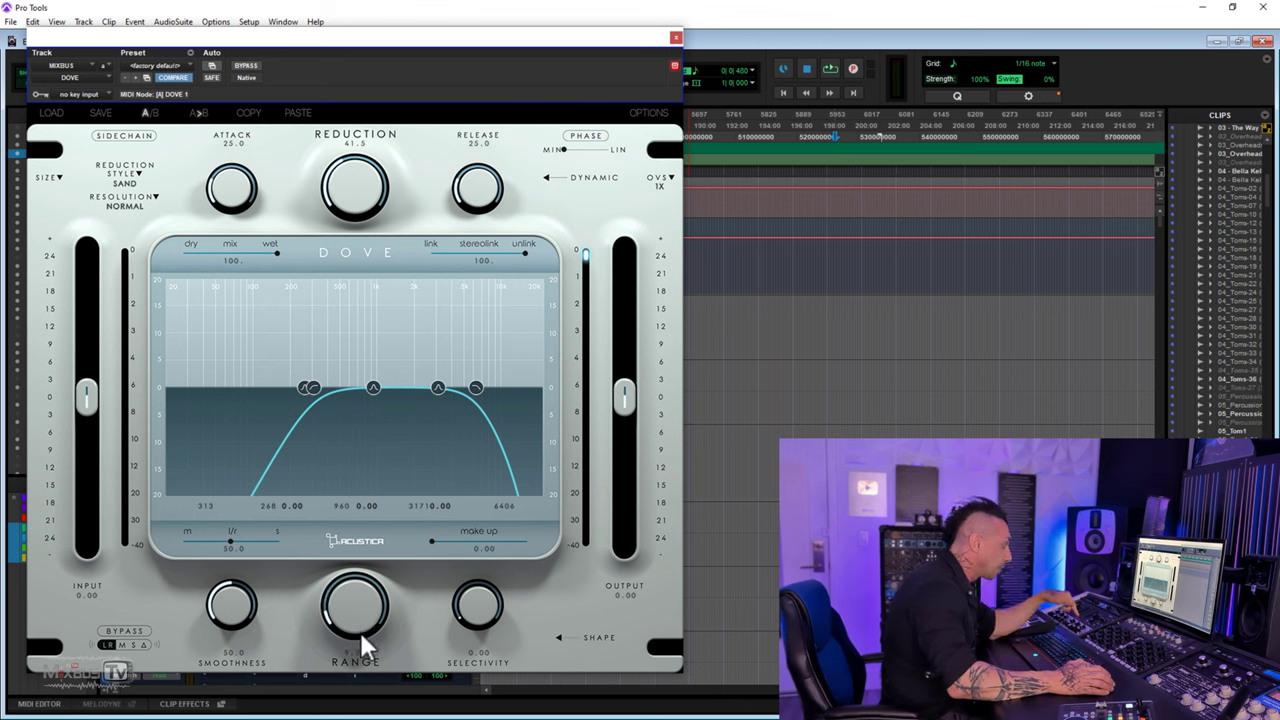
left_click_drag(360, 632, 385, 612)
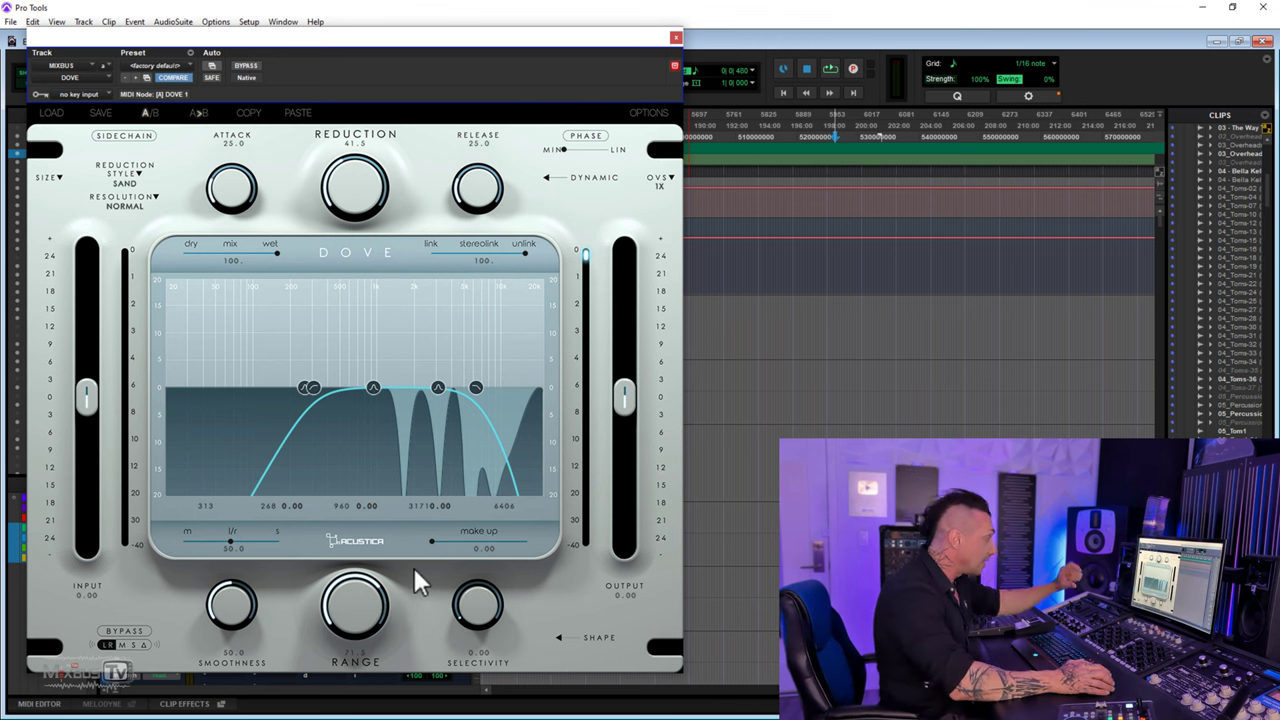
left_click_drag(376, 200, 364, 172)
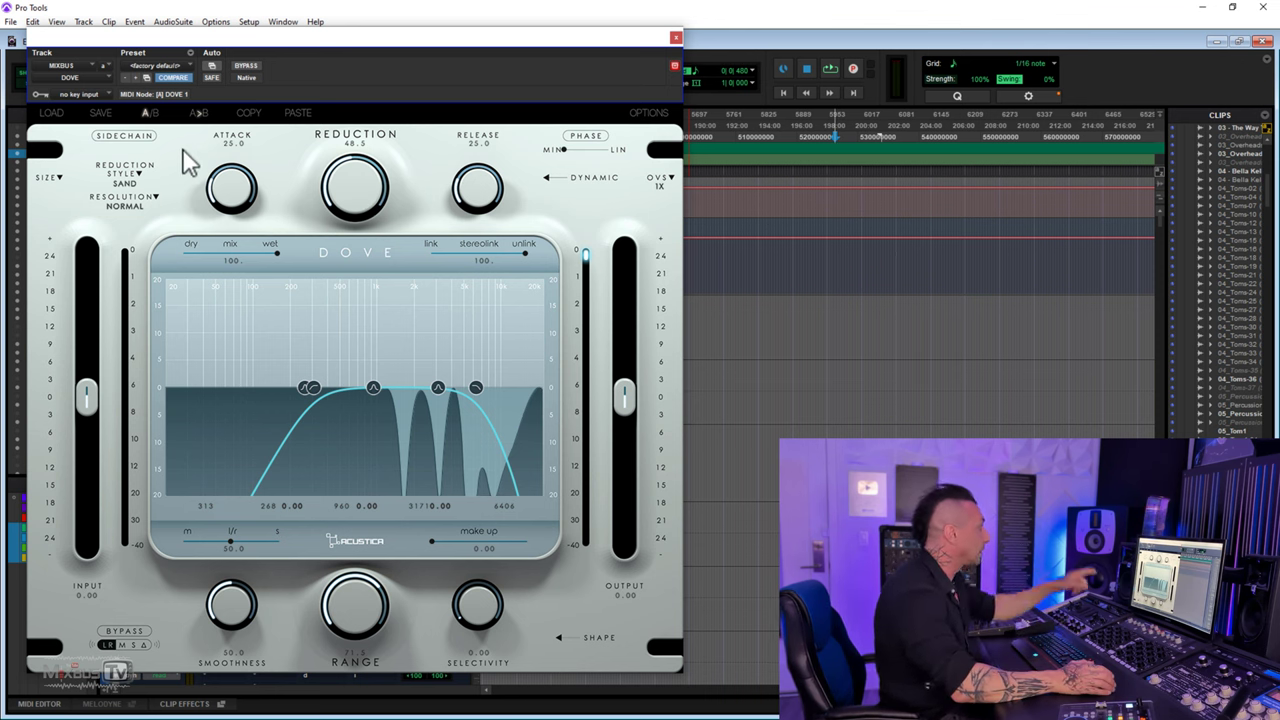
left_click(145, 180)
left_click(290, 478)
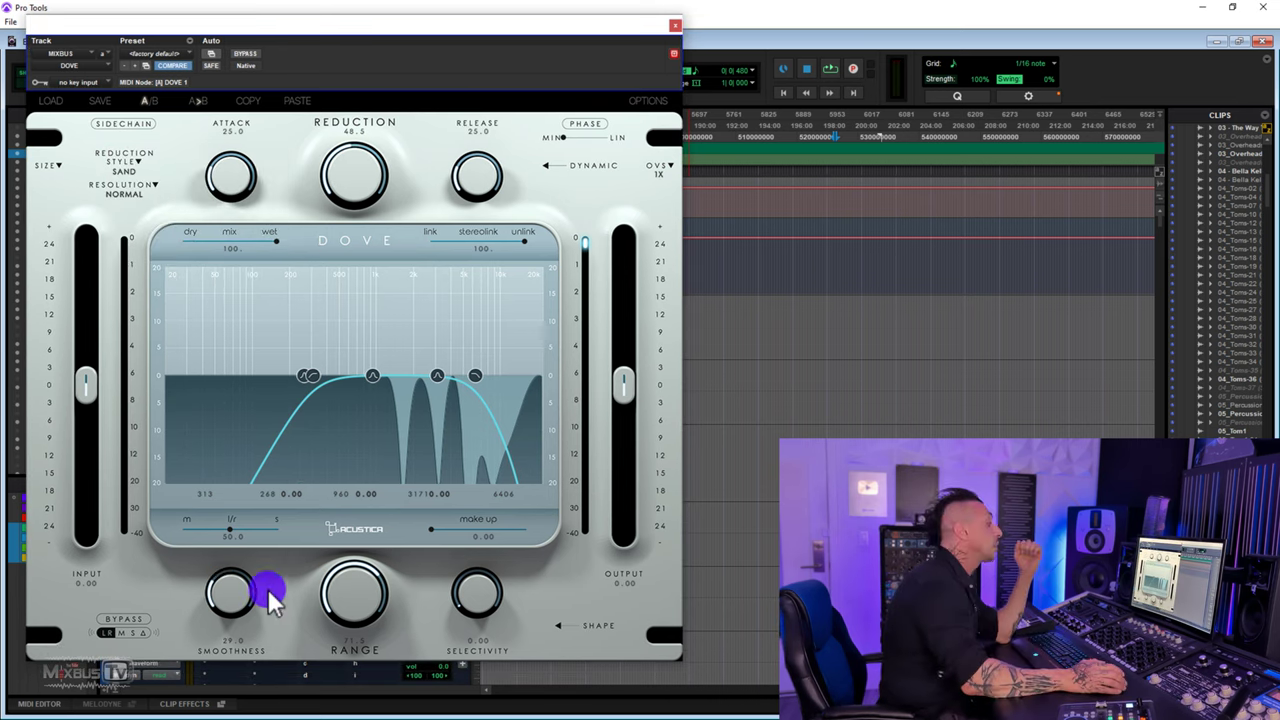
Step: Raise Smoothness to 60.5 and Selectivity to 57.5
mouse_move(232, 592)
left_mouse_down()
mouse_move(240, 570)
mouse_move(237, 597)
left_mouse_up()
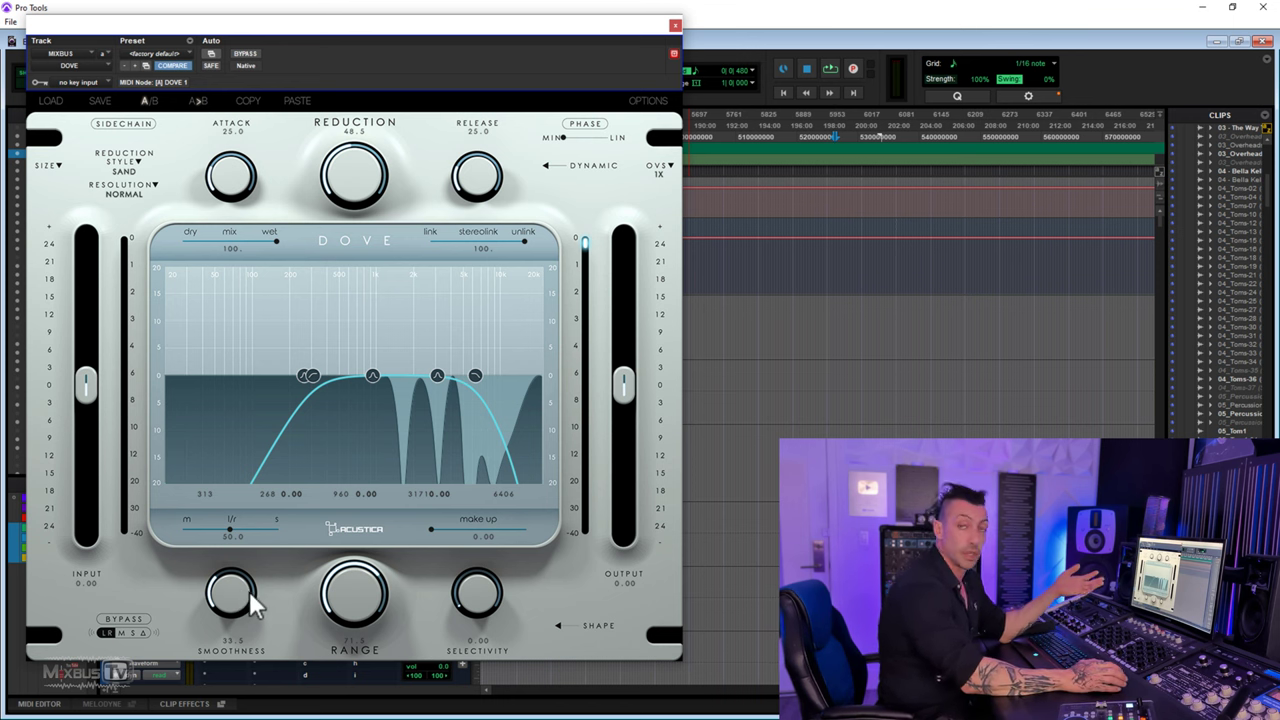
left_click_drag(237, 594, 243, 588)
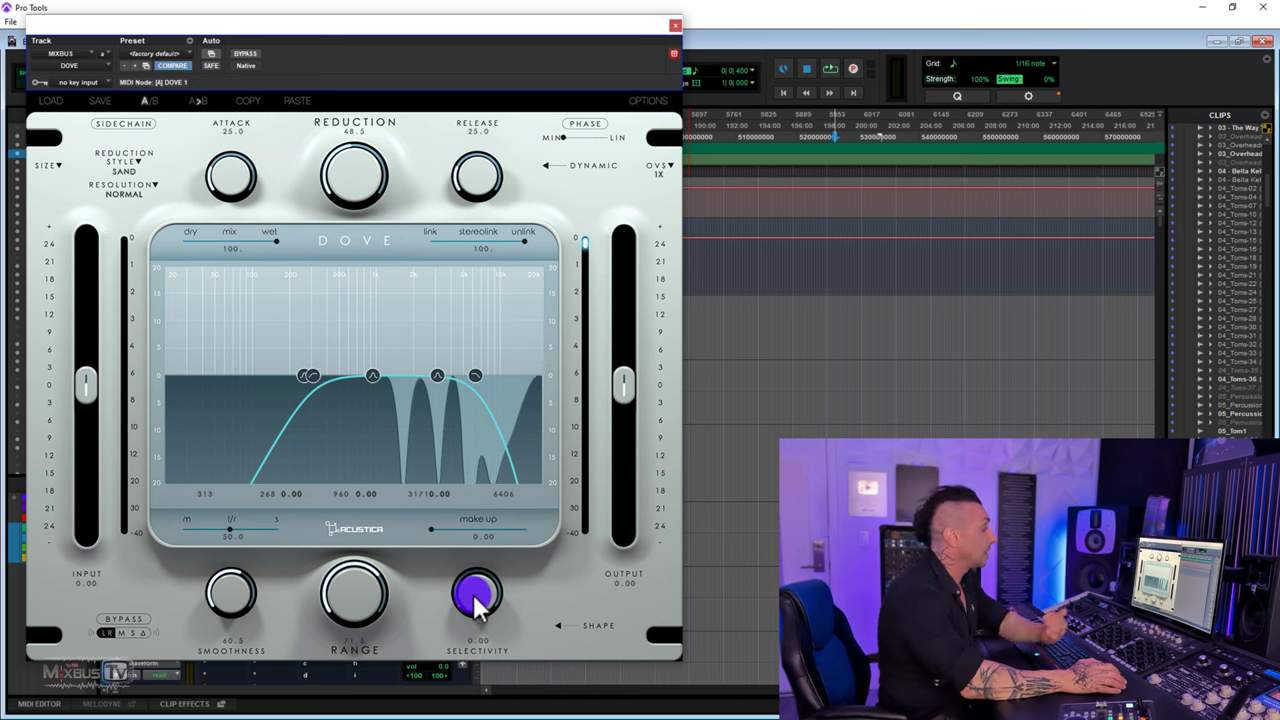
left_click_drag(475, 600, 476, 522)
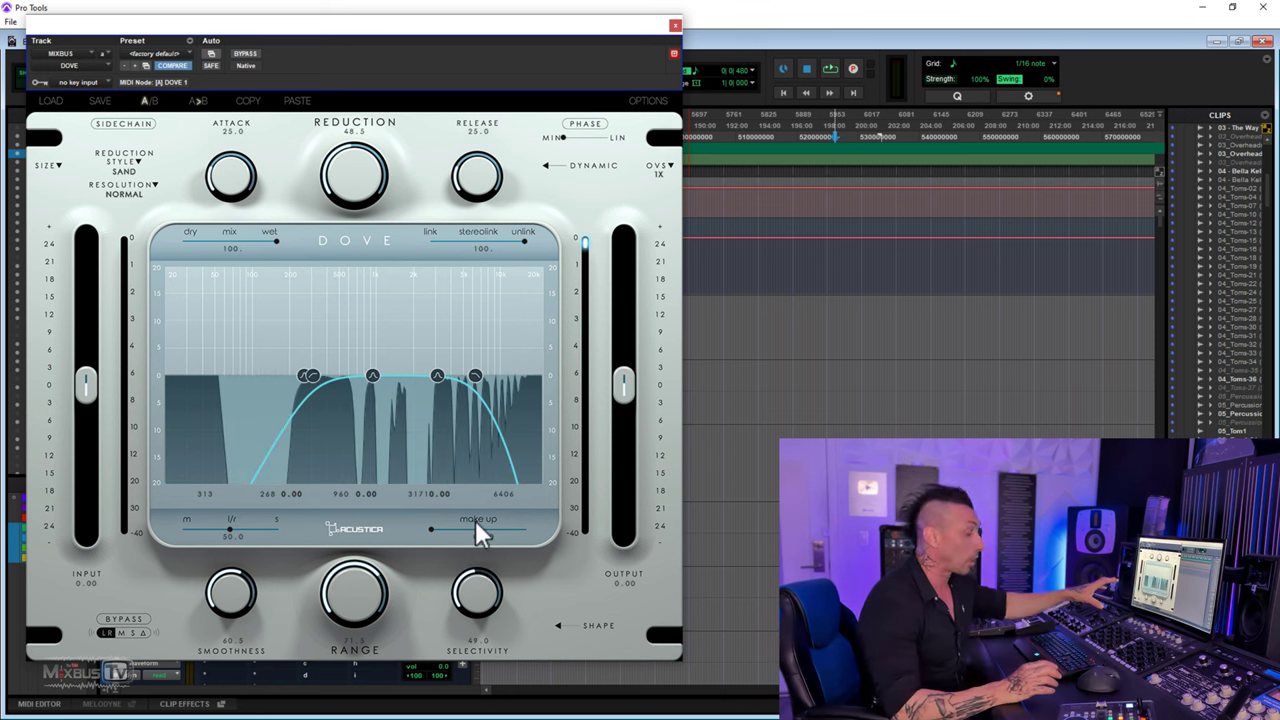
left_click_drag(476, 521, 482, 546)
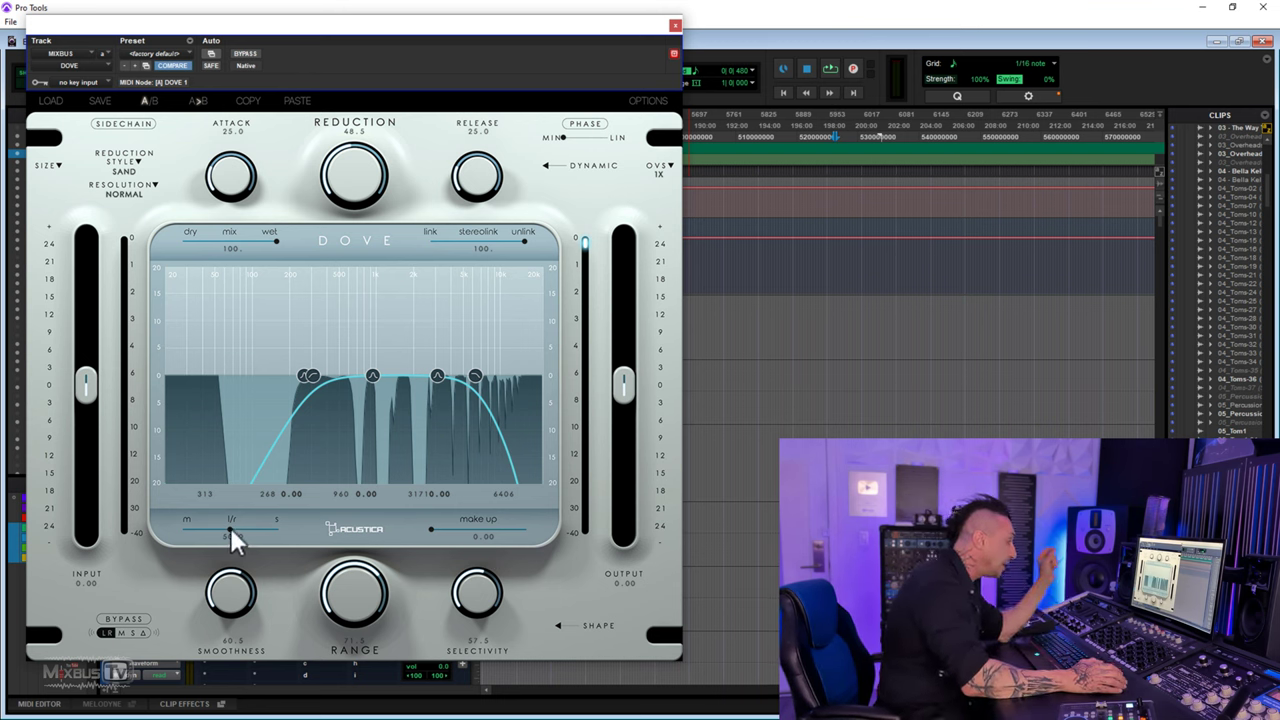
Step: Set the mid/side balance to 50.7 and switch the phase mode from minimum to linear
mouse_move(229, 525)
left_mouse_down()
mouse_move(189, 525)
mouse_move(248, 529)
mouse_move(231, 529)
left_mouse_up()
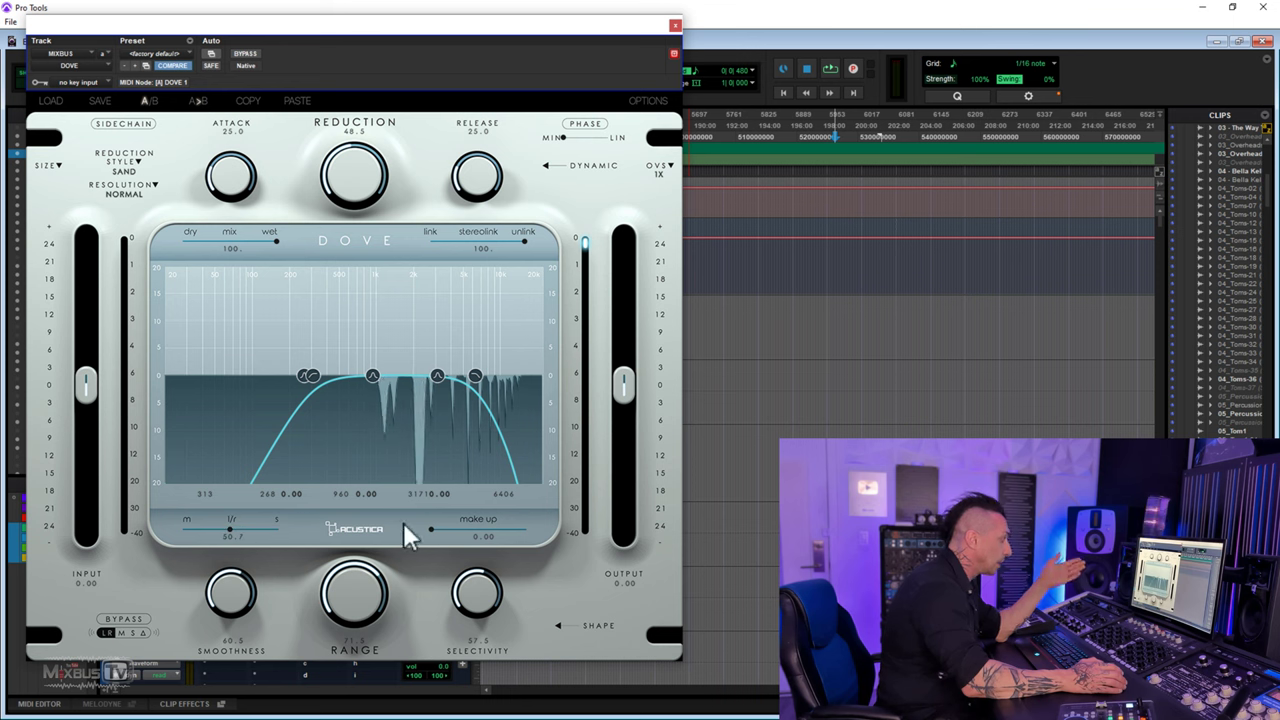
left_click(431, 529)
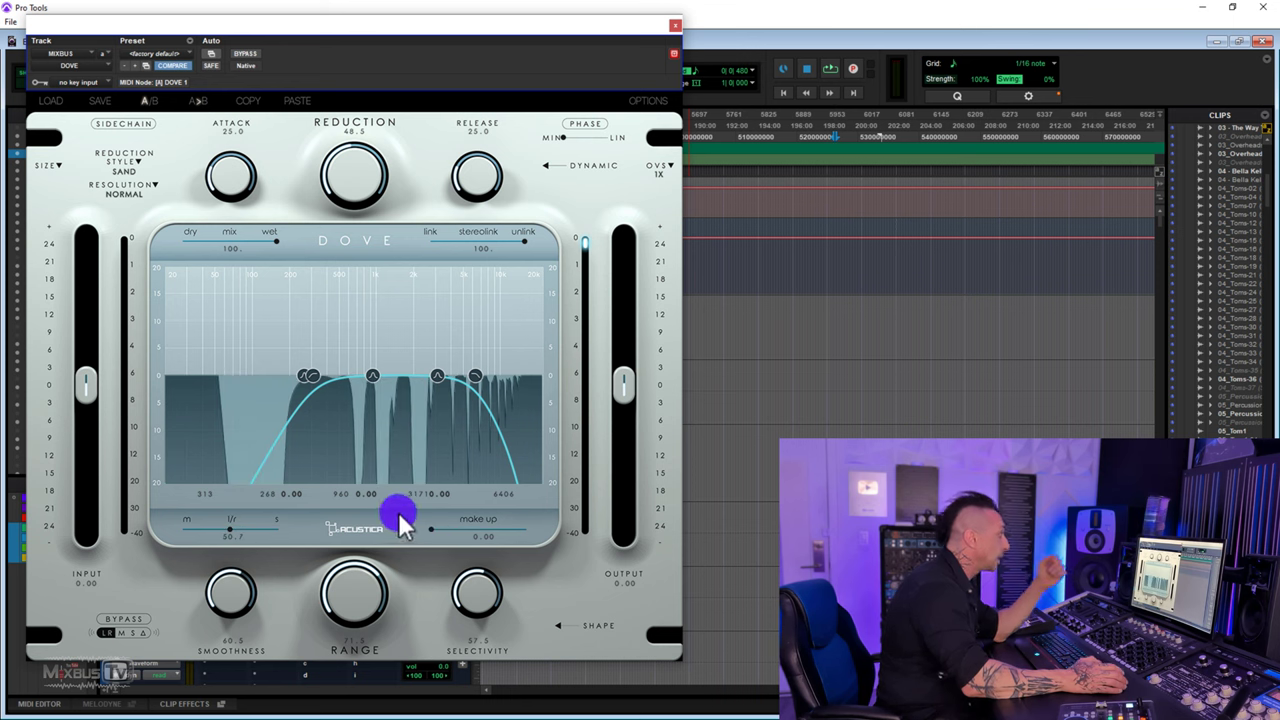
left_click_drag(272, 240, 527, 252)
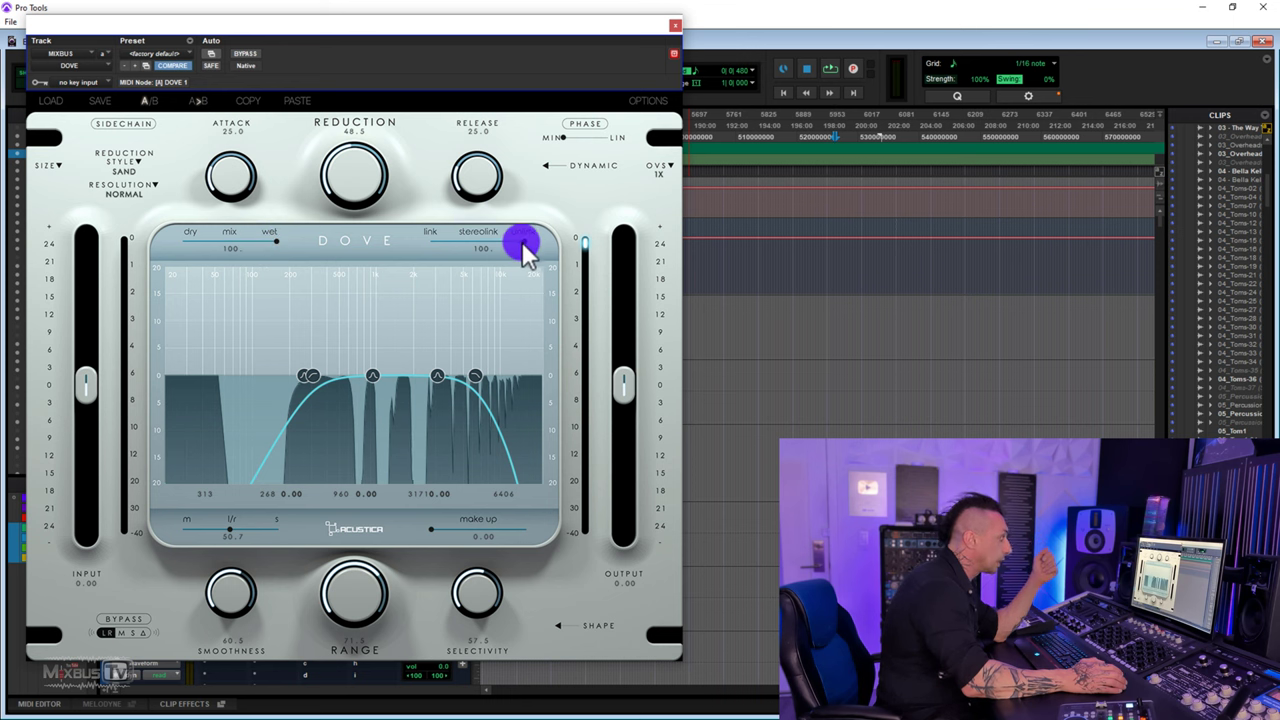
left_click_drag(446, 241, 565, 178)
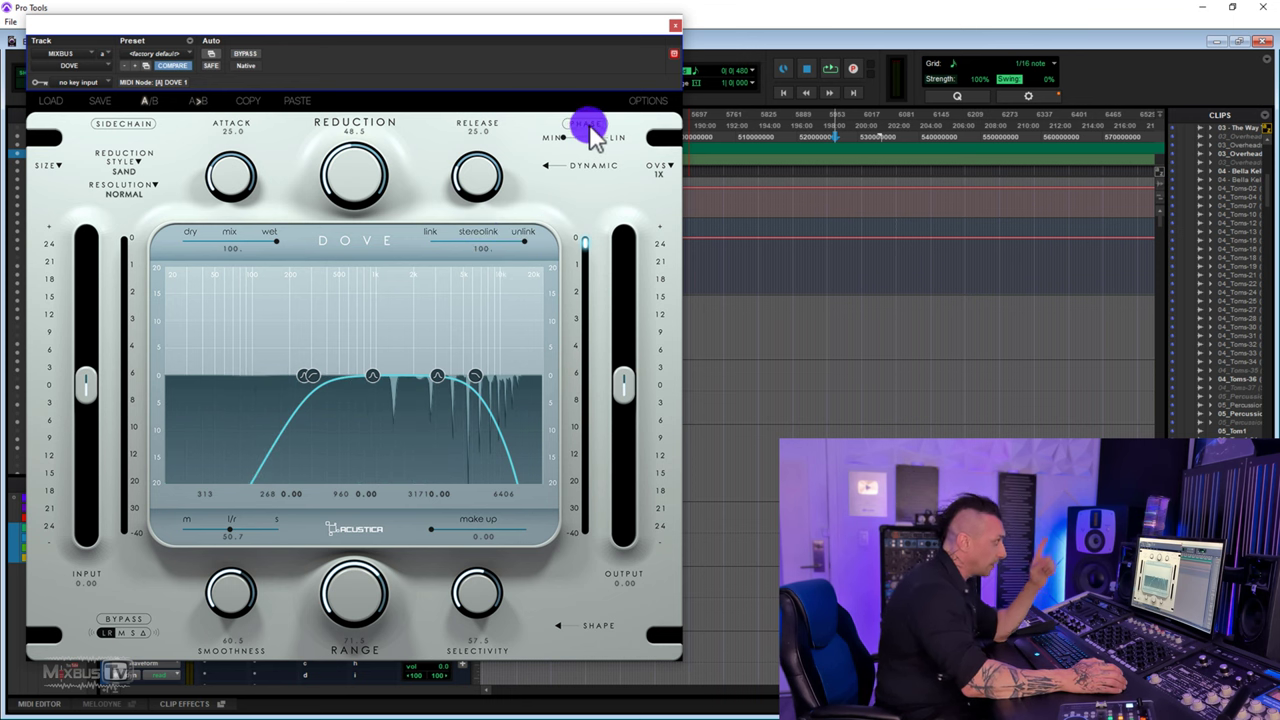
left_click_drag(569, 137, 609, 140)
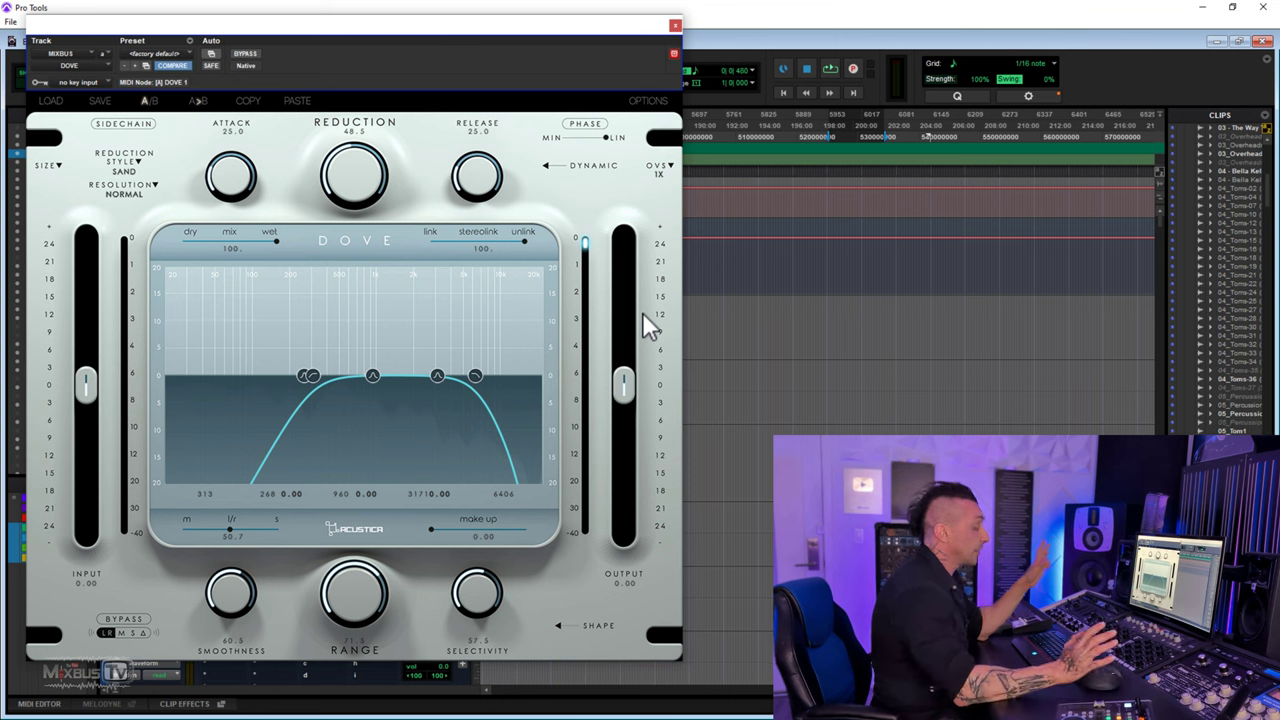
Step: Start playback through Dove and sweep the Range amount, returning it to 71.5
key("space")
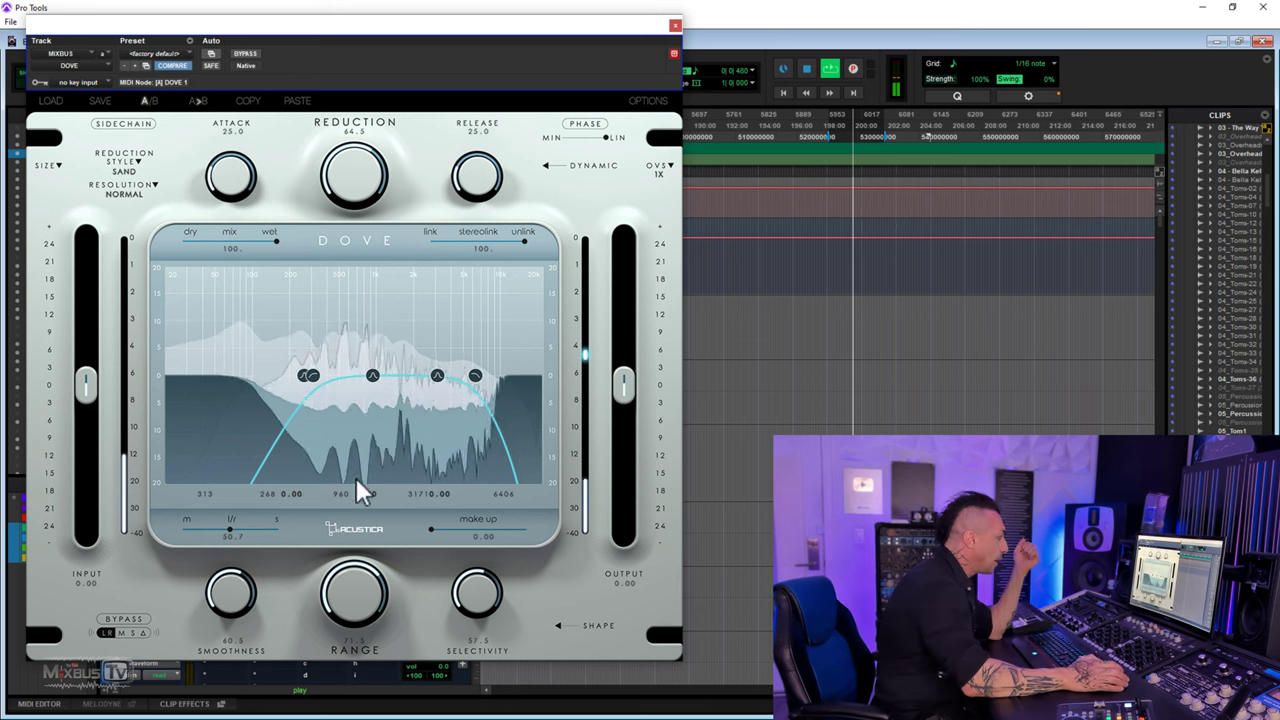
mouse_move(353, 582)
left_mouse_down()
mouse_move(344, 620)
mouse_move(350, 603)
left_mouse_up()
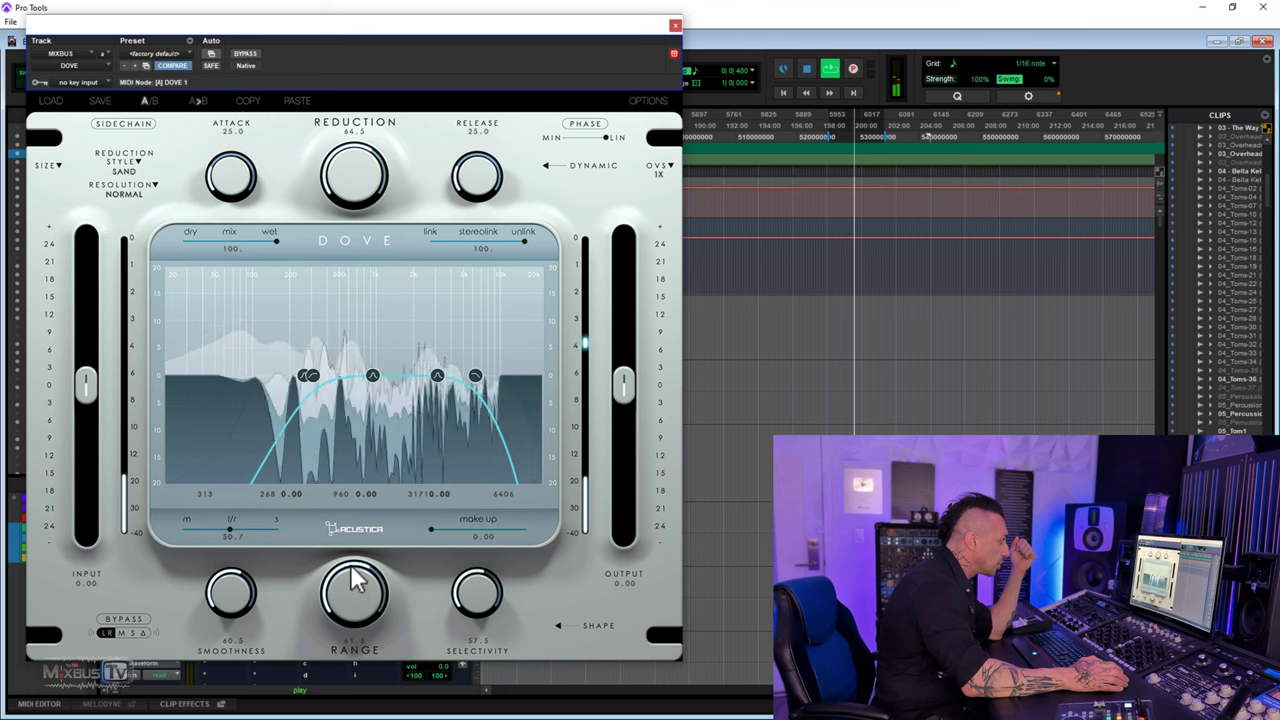
left_click_drag(352, 586, 345, 516)
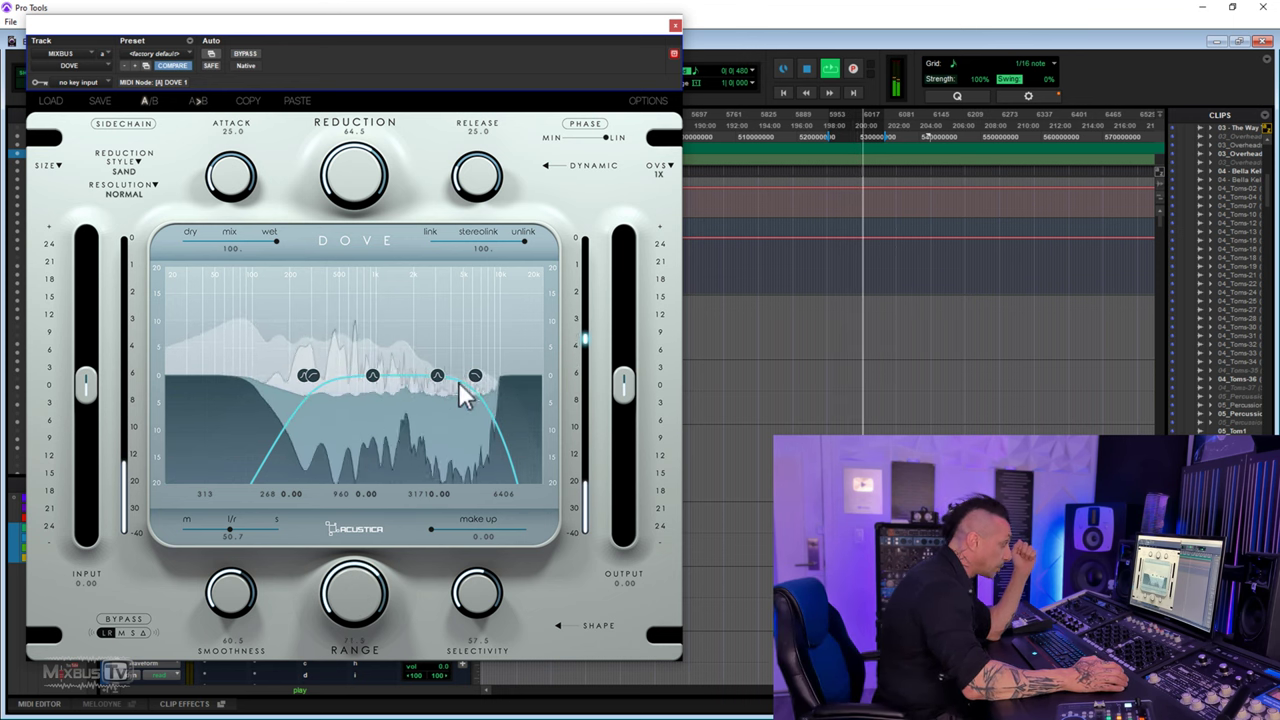
Step: Sweep Reduction down to 0.00 and back up to 76.0, and raise Selectivity to 86.0
left_click_drag(351, 177, 340, 380)
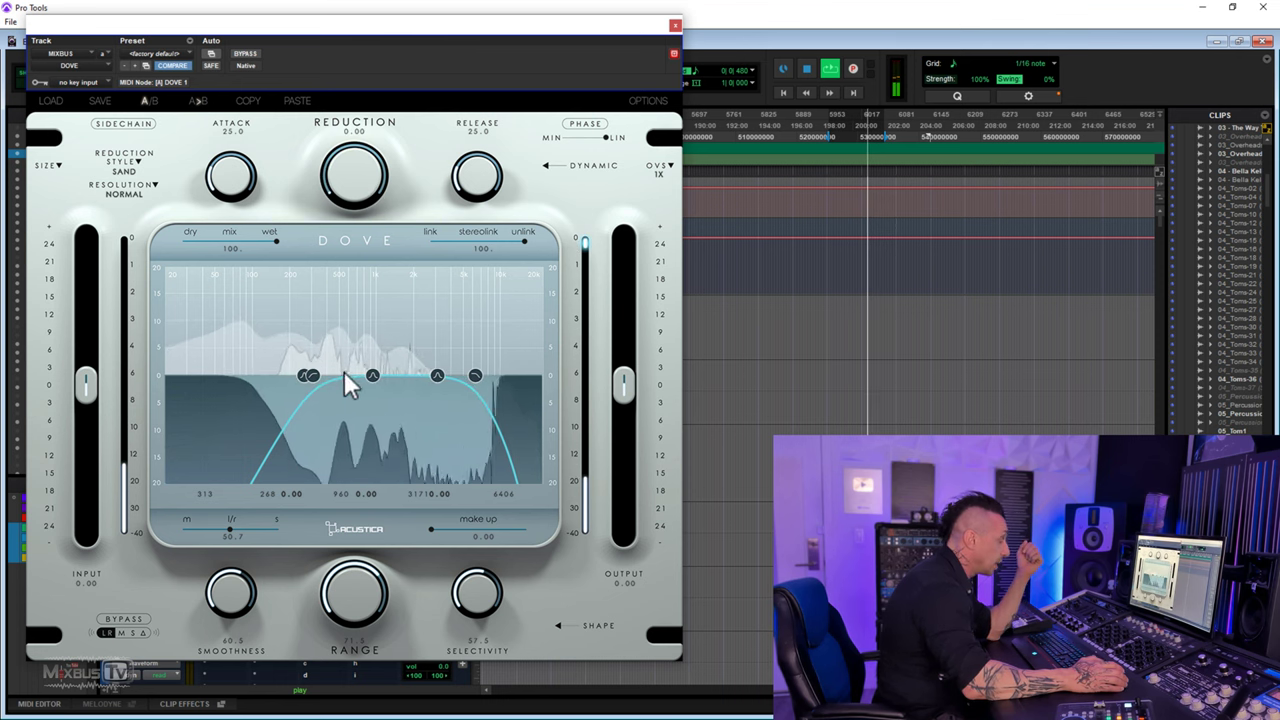
left_click_drag(366, 196, 357, 95)
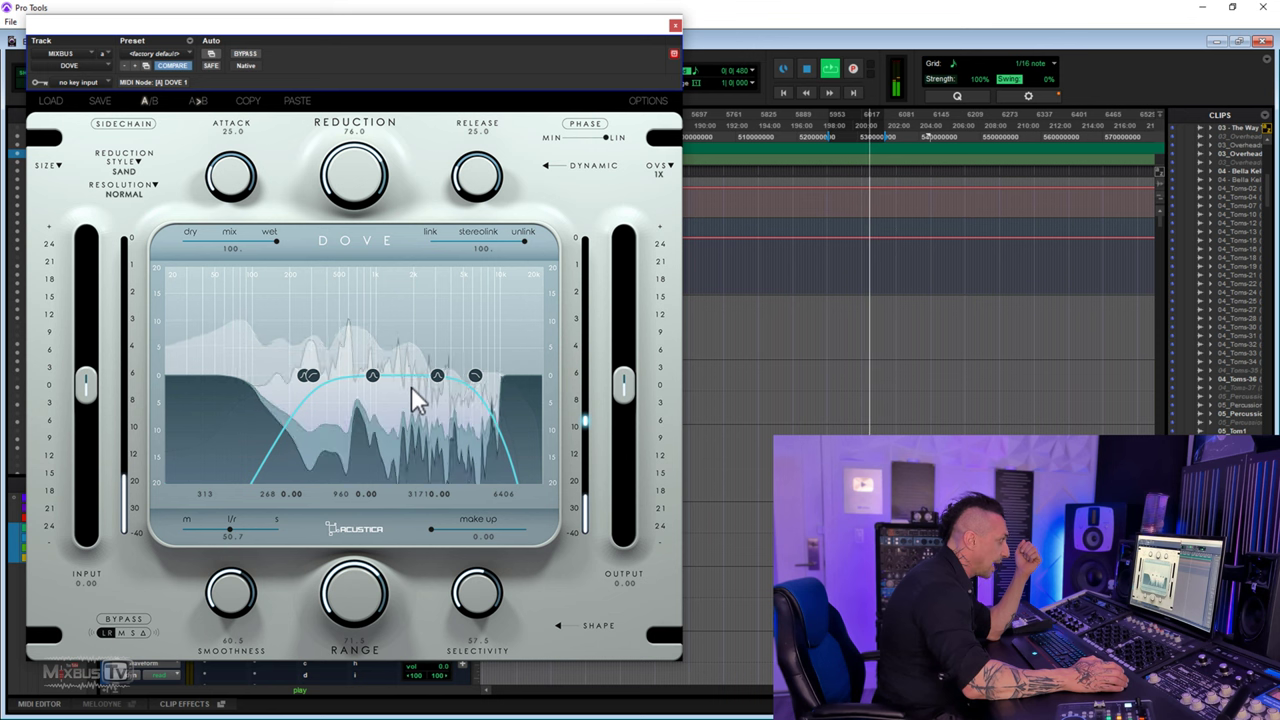
left_click_drag(480, 591, 482, 507)
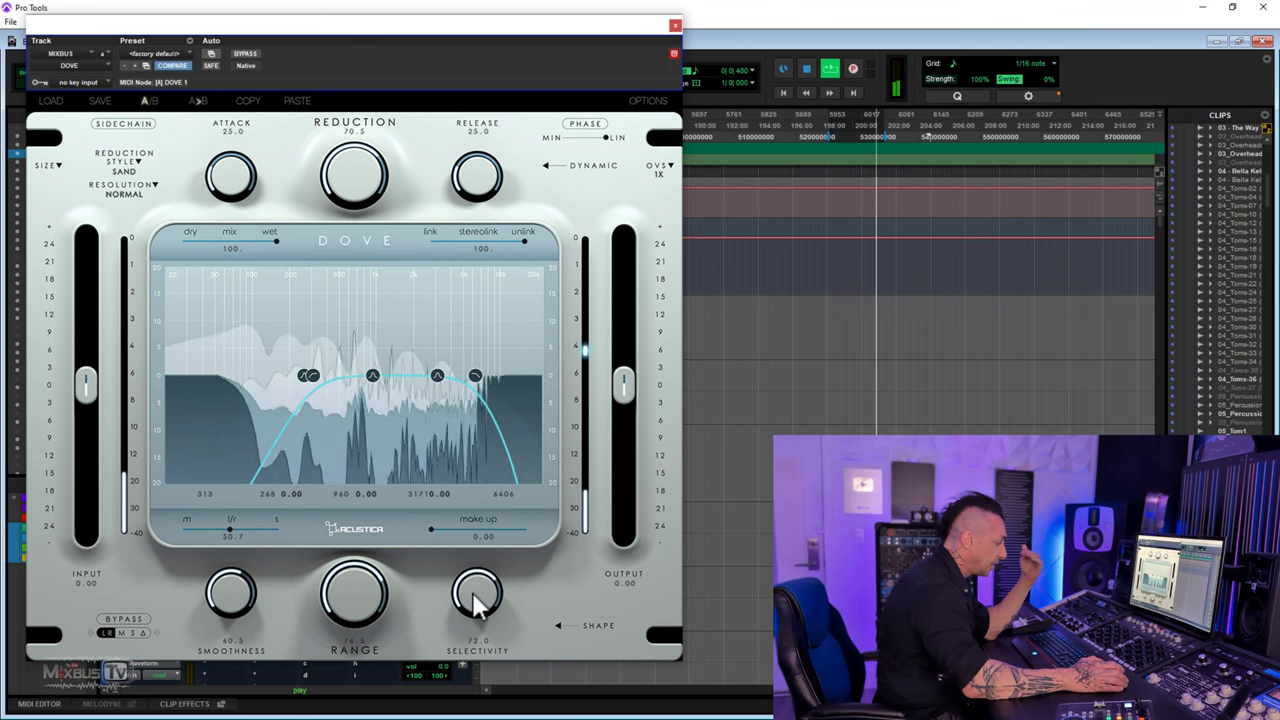
left_click_drag(474, 594, 474, 549)
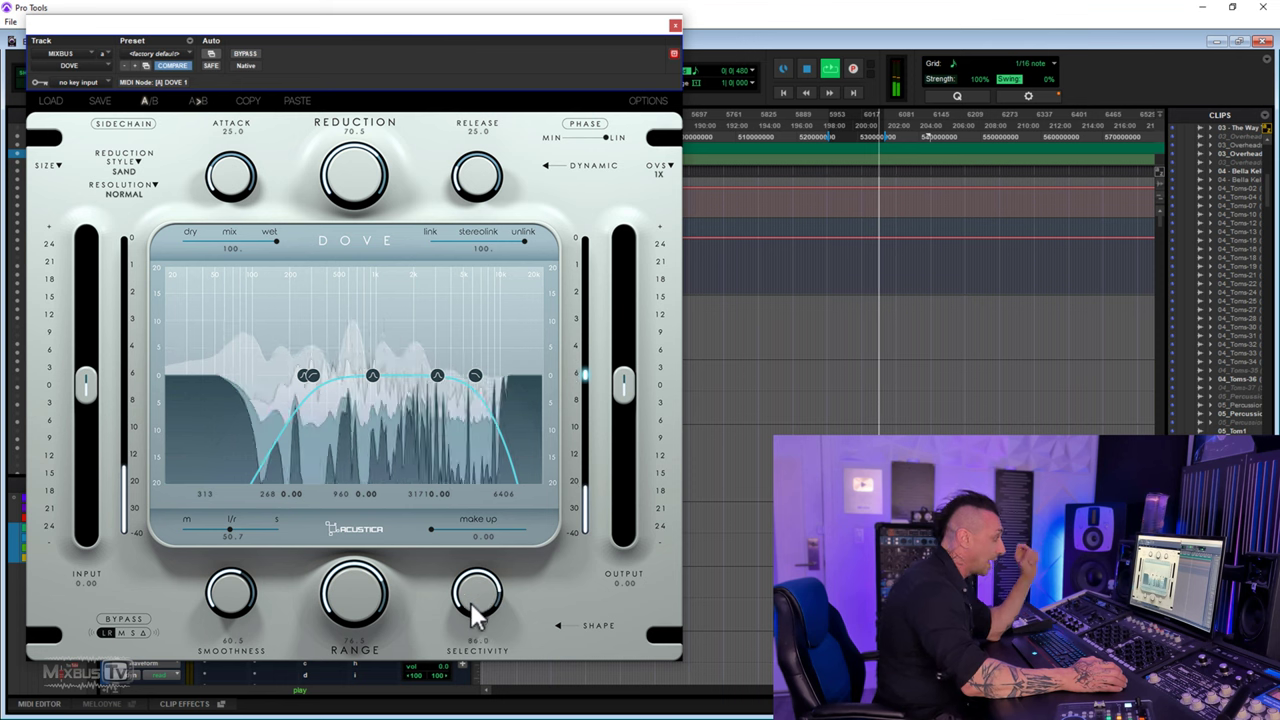
Step: Shape Dove's filter curve with a 7.24 dB boost at 1680 Hz and a 19.7 dB cut at 3319 Hz
mouse_move(585, 365)
left_mouse_down()
mouse_move(591, 300)
mouse_move(592, 395)
mouse_move(585, 338)
mouse_move(602, 362)
mouse_move(596, 348)
mouse_move(585, 362)
mouse_move(582, 306)
mouse_move(586, 323)
left_mouse_up()
left_click_drag(372, 375, 412, 316)
left_click_drag(437, 375, 457, 455)
left_click_drag(412, 316, 409, 340)
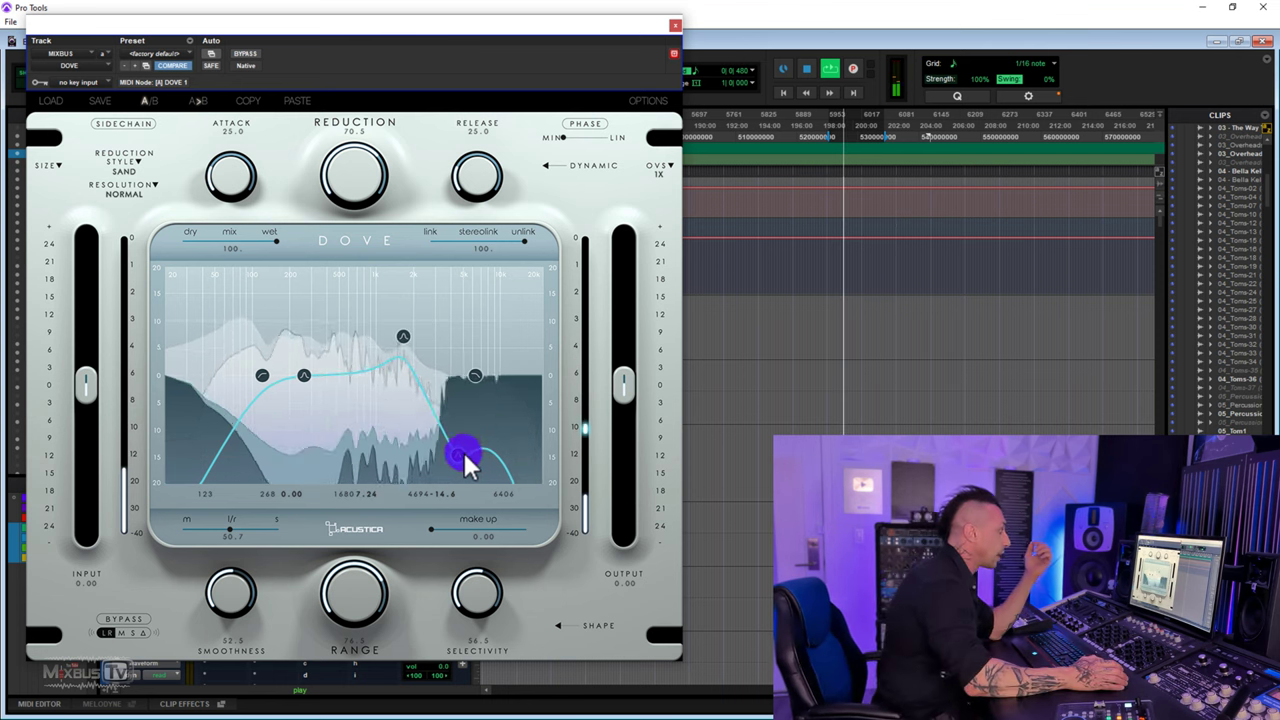
left_click_drag(463, 453, 445, 487)
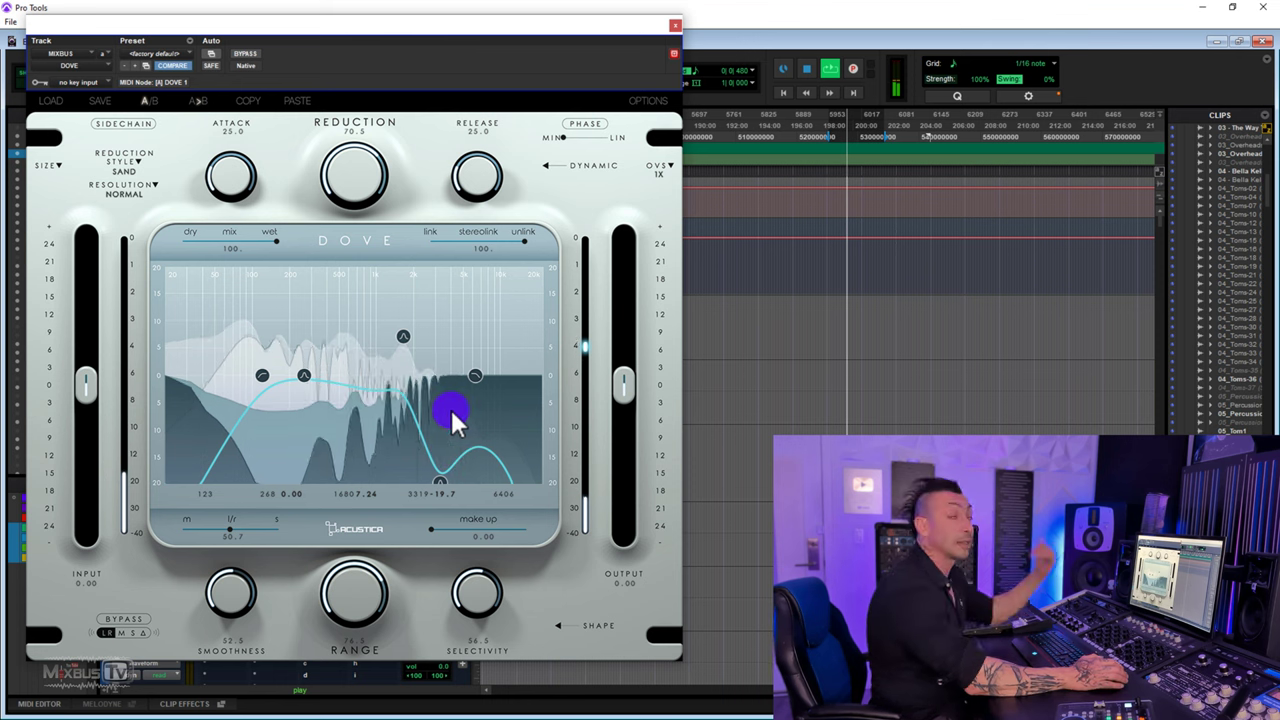
Step: Narrow the filter to 2074–4358 Hz and change the upper-mid band to a 10.67 dB boost at 3531 Hz
left_click_drag(377, 366, 361, 374)
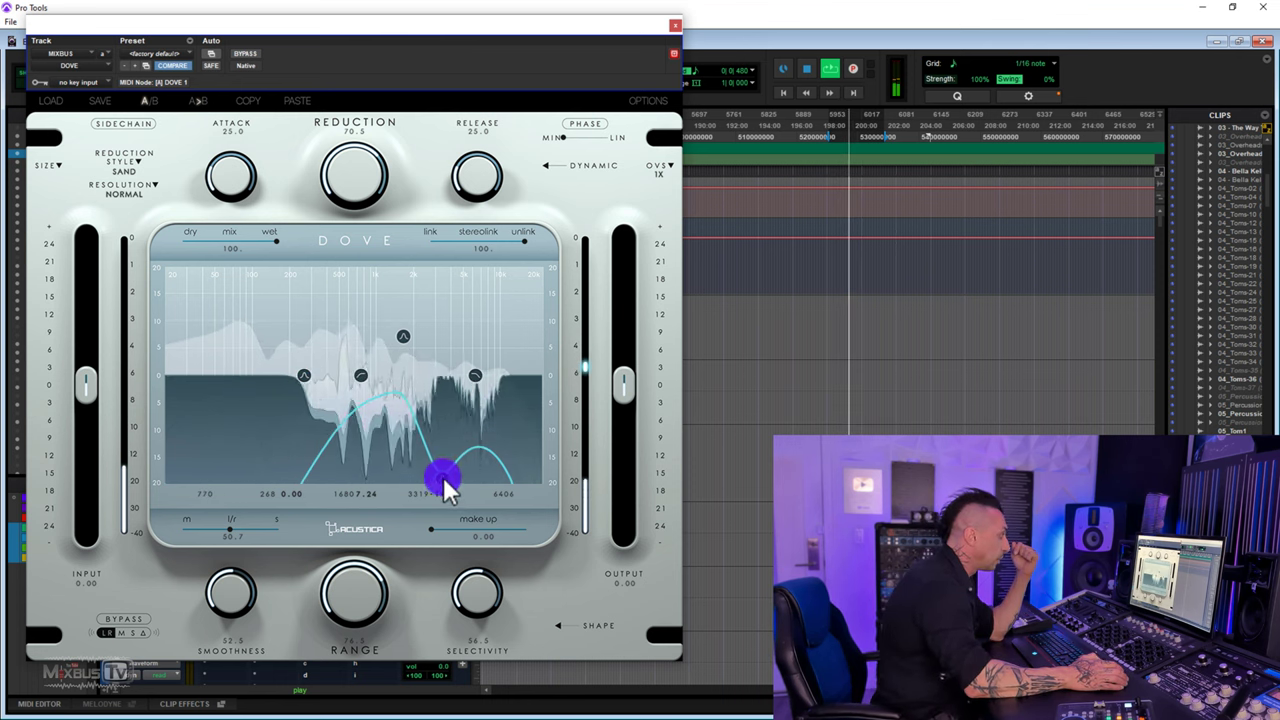
left_click_drag(443, 481, 443, 317)
left_click_drag(474, 375, 420, 380)
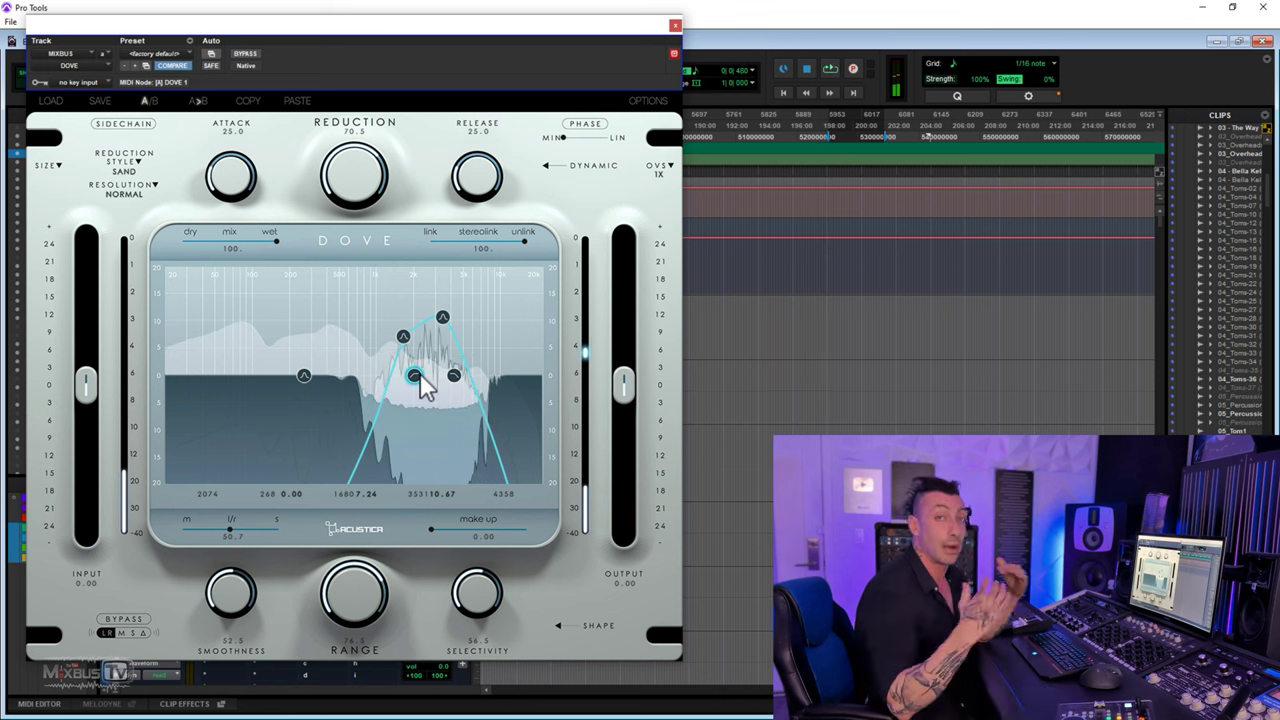
Step: Configure Dove on the lead vocal with 2X oversampling, Mega resolution and the VCA Hard - Sand style, and start playback
left_click(144, 172)
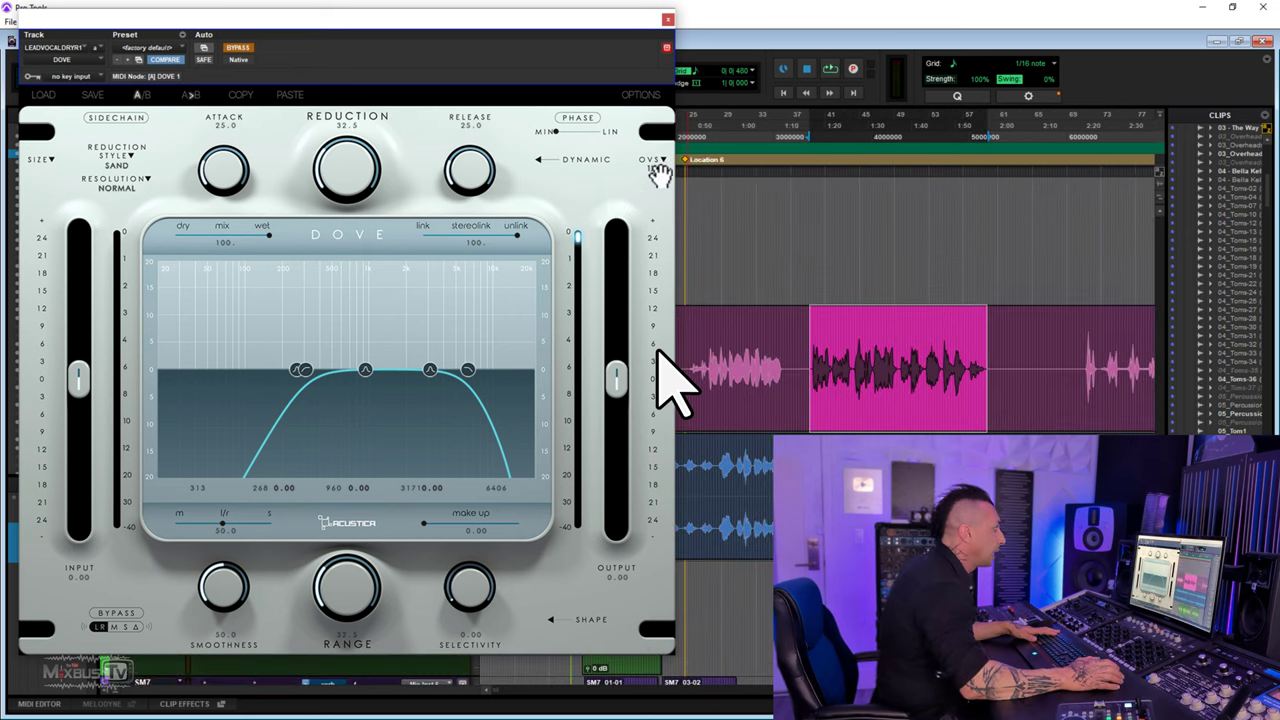
left_click(660, 167)
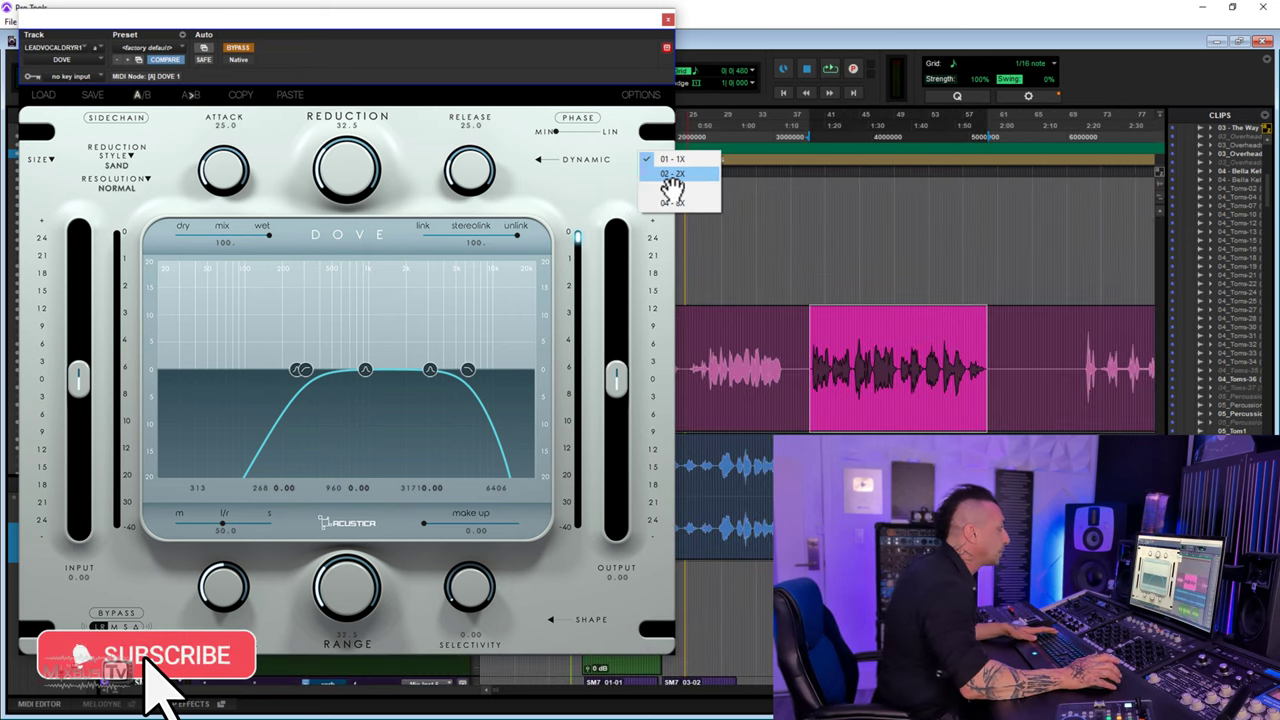
left_click(671, 176)
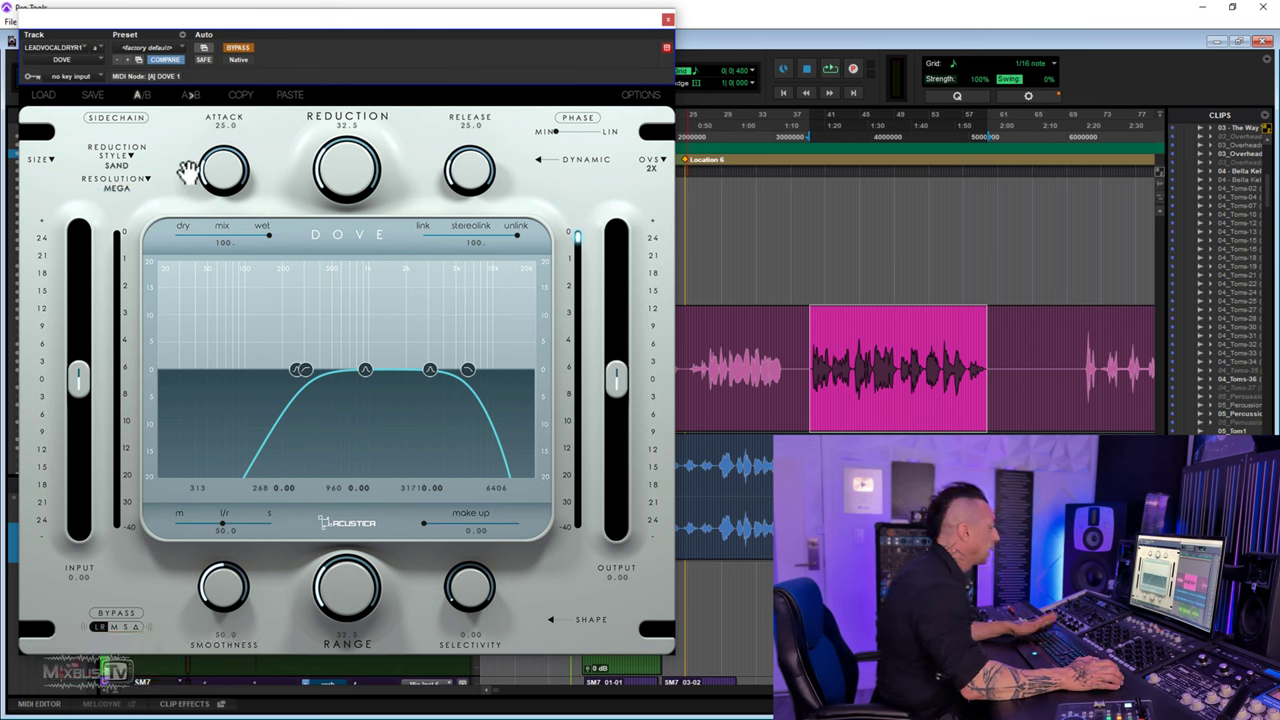
left_click(133, 162)
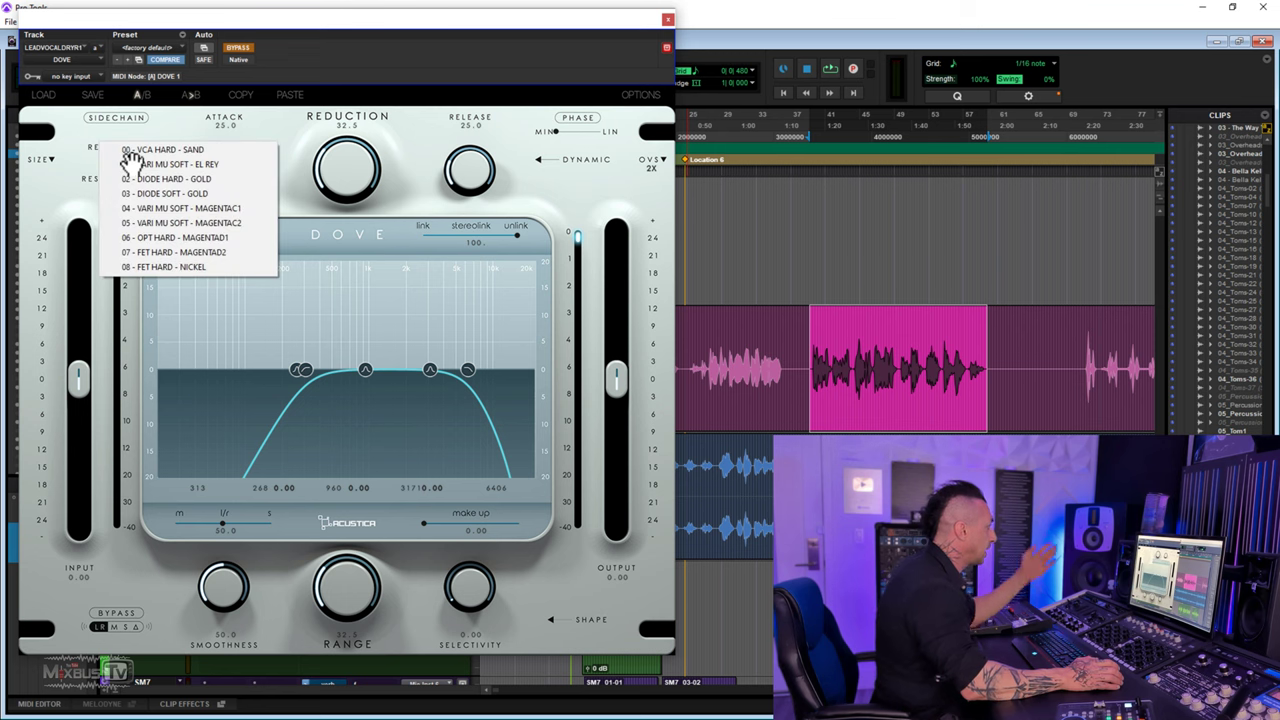
left_click(209, 152)
key("space")
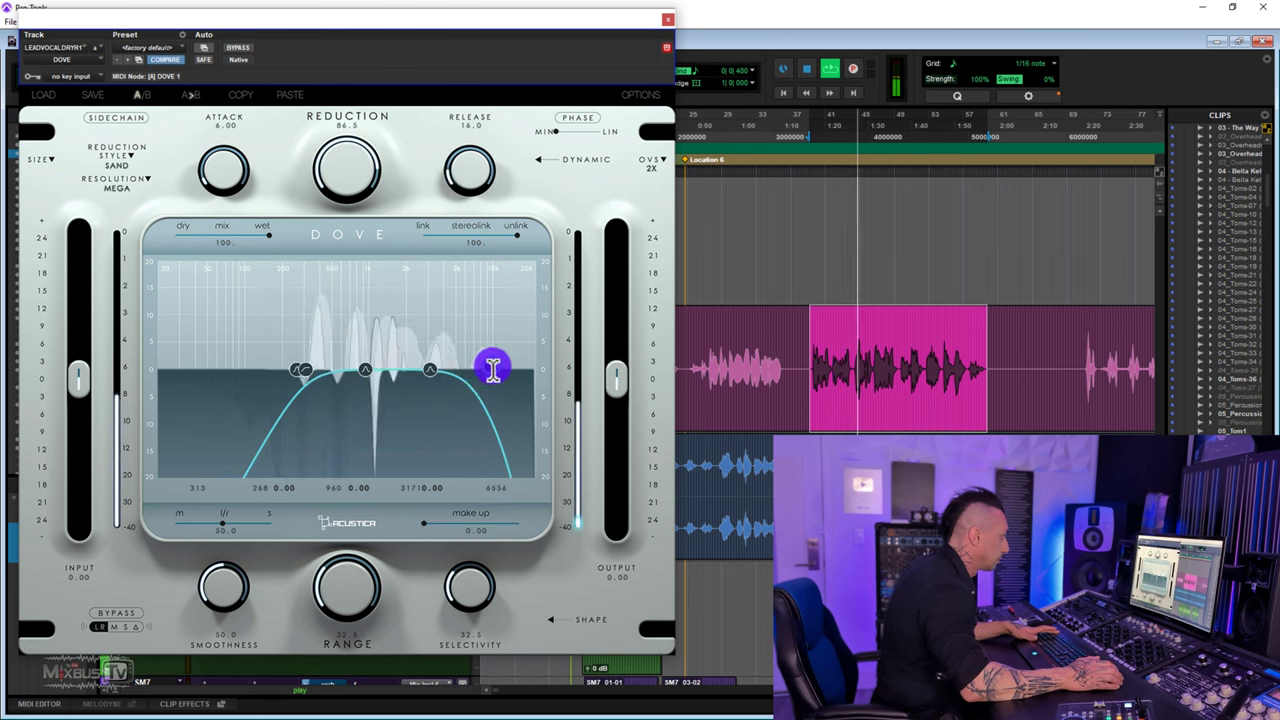
Step: Raise Dove's Range to 51.5 and the filter's upper cutoff to 12023 Hz, and select a shorter lead vocal phrase
left_click_drag(323, 605, 344, 583)
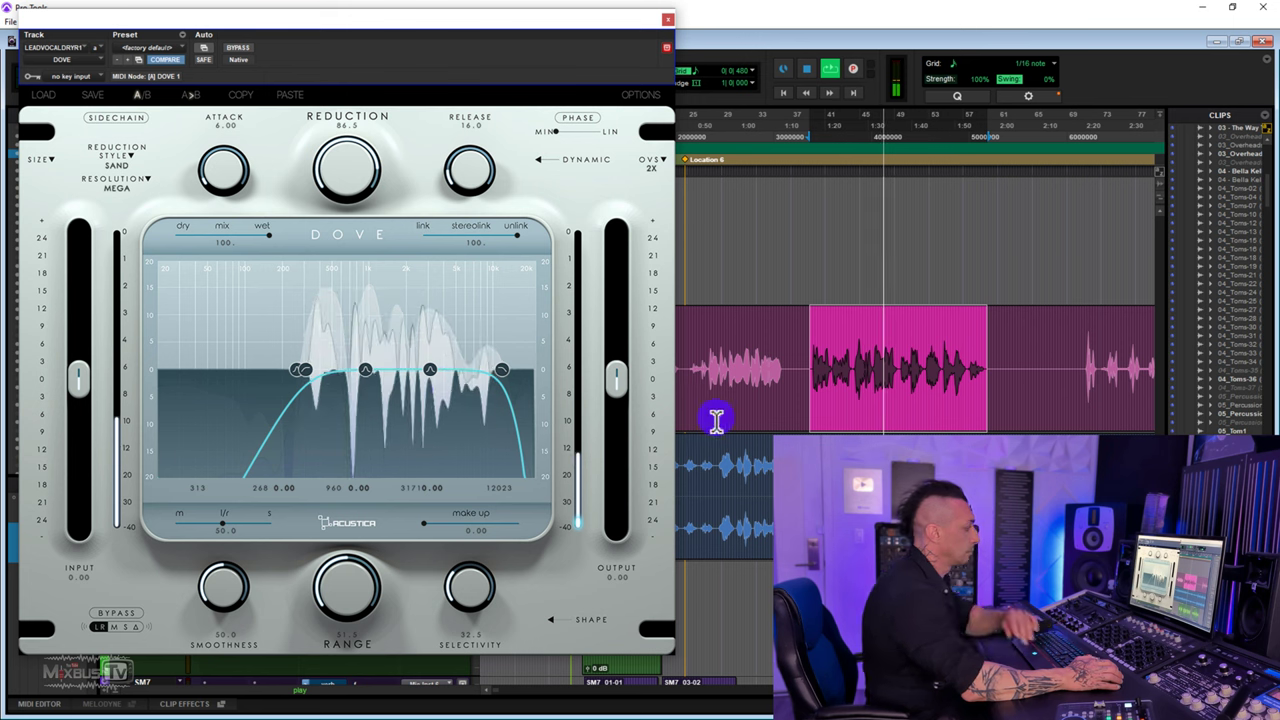
key("ctrl+]")
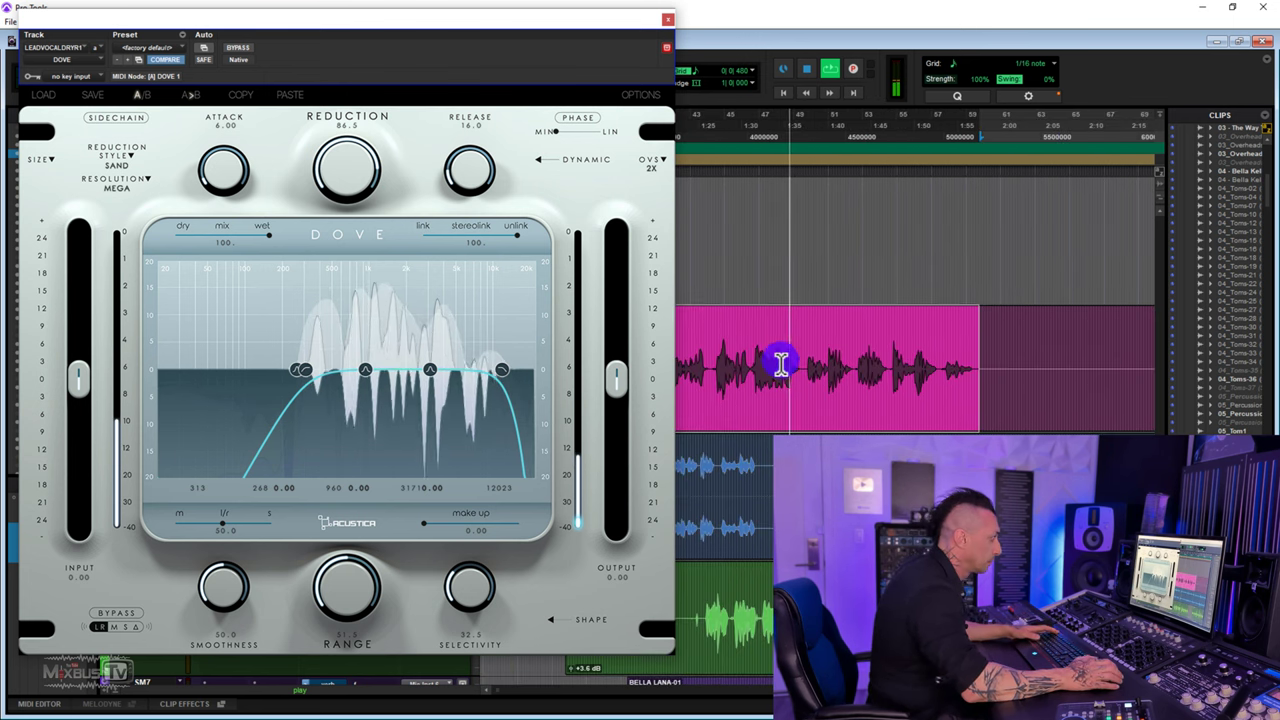
key("space")
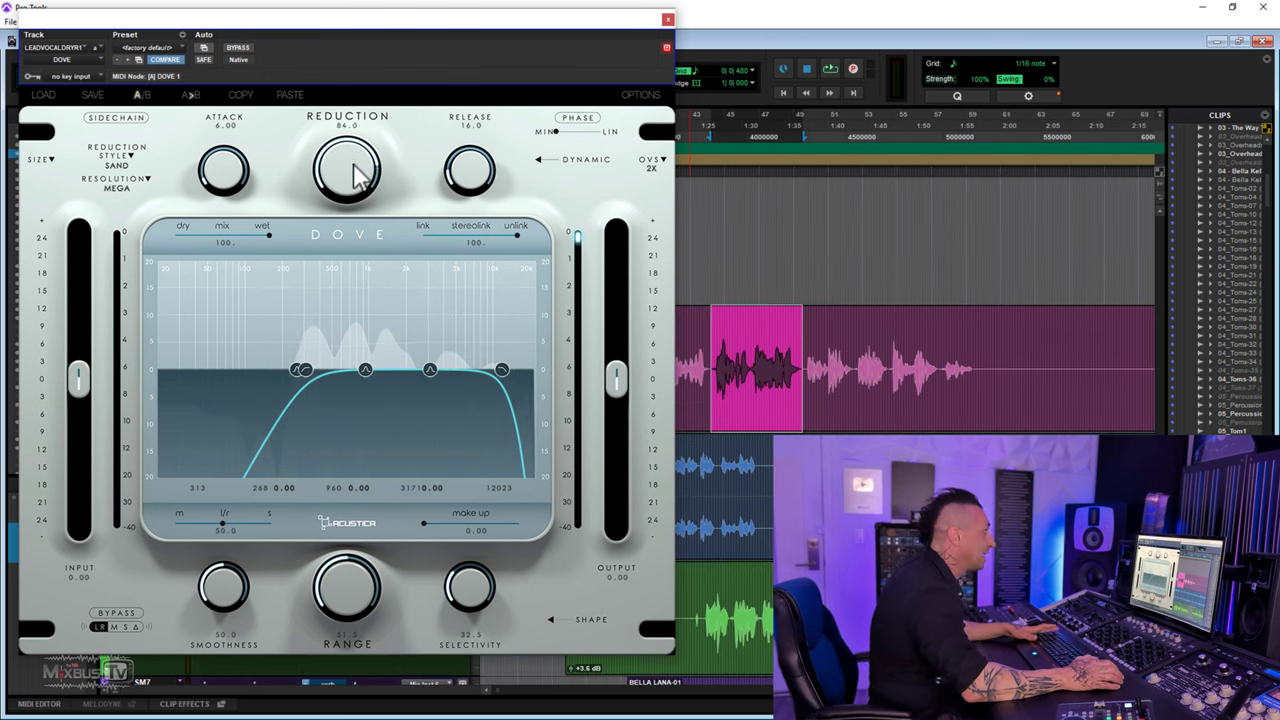
Step: Set Reduction to 84.5 and audition the vocal phrase, comparing Dove bypassed and active
left_click(238, 49)
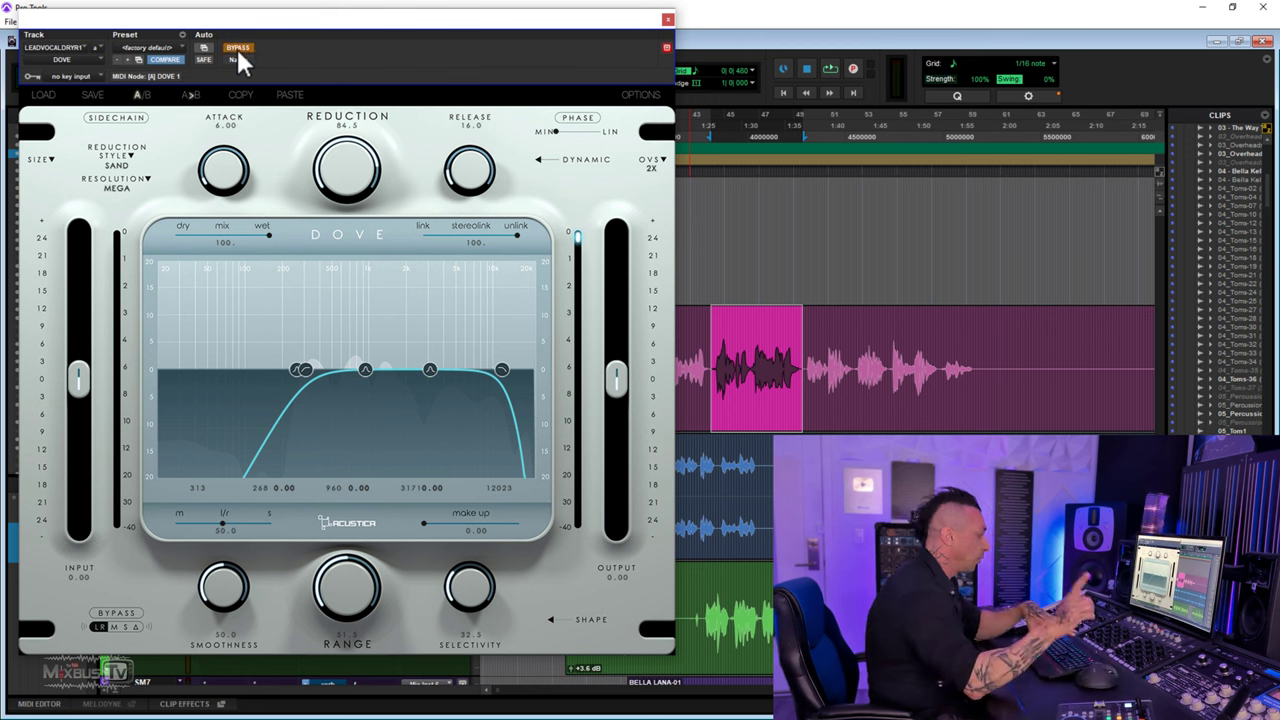
key("space")
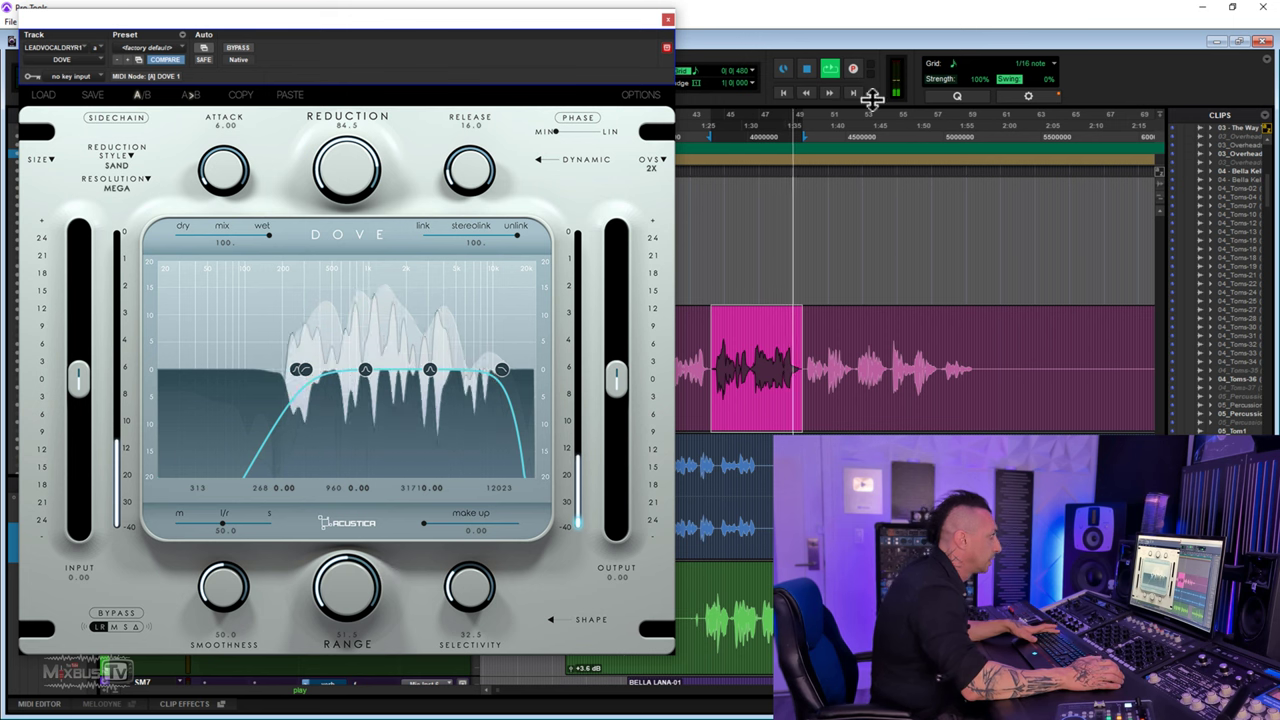
left_click(807, 69)
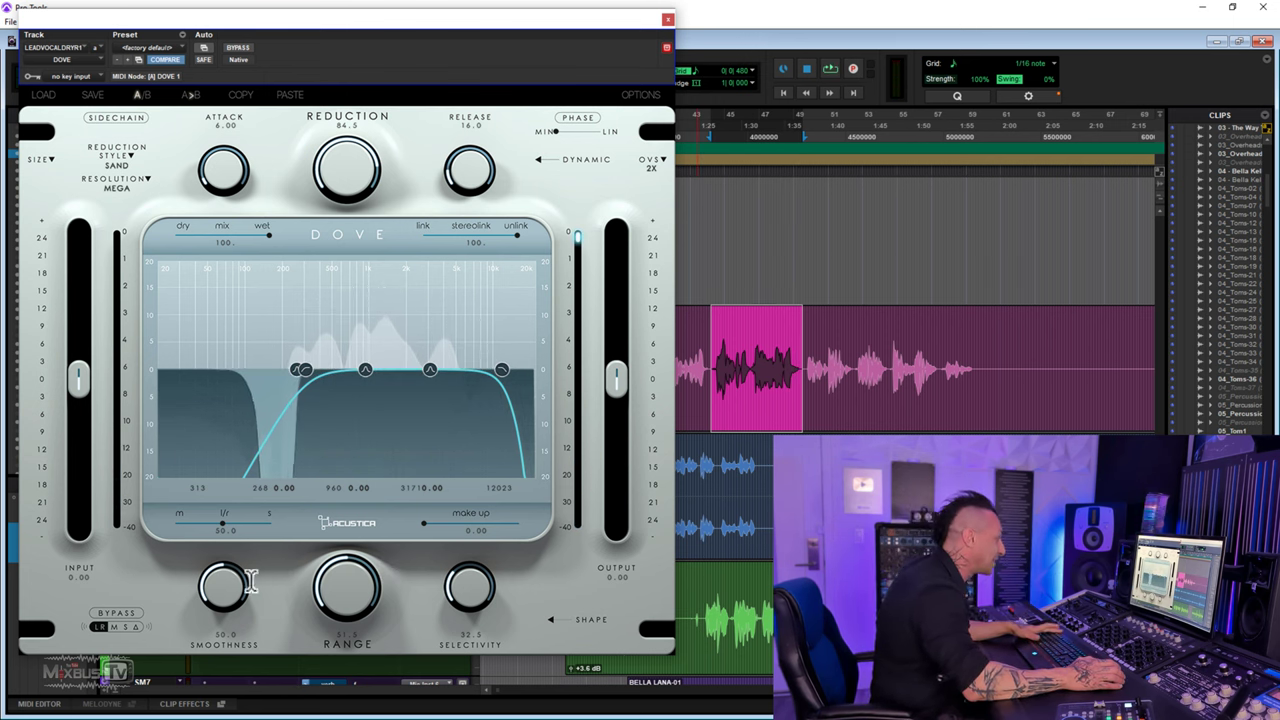
Step: Set Smoothness to 81.0, Range to 60.5, Reduction to 86.5 and Mix to 70.0 while auditioning the vocal
left_click_drag(228, 590, 230, 553)
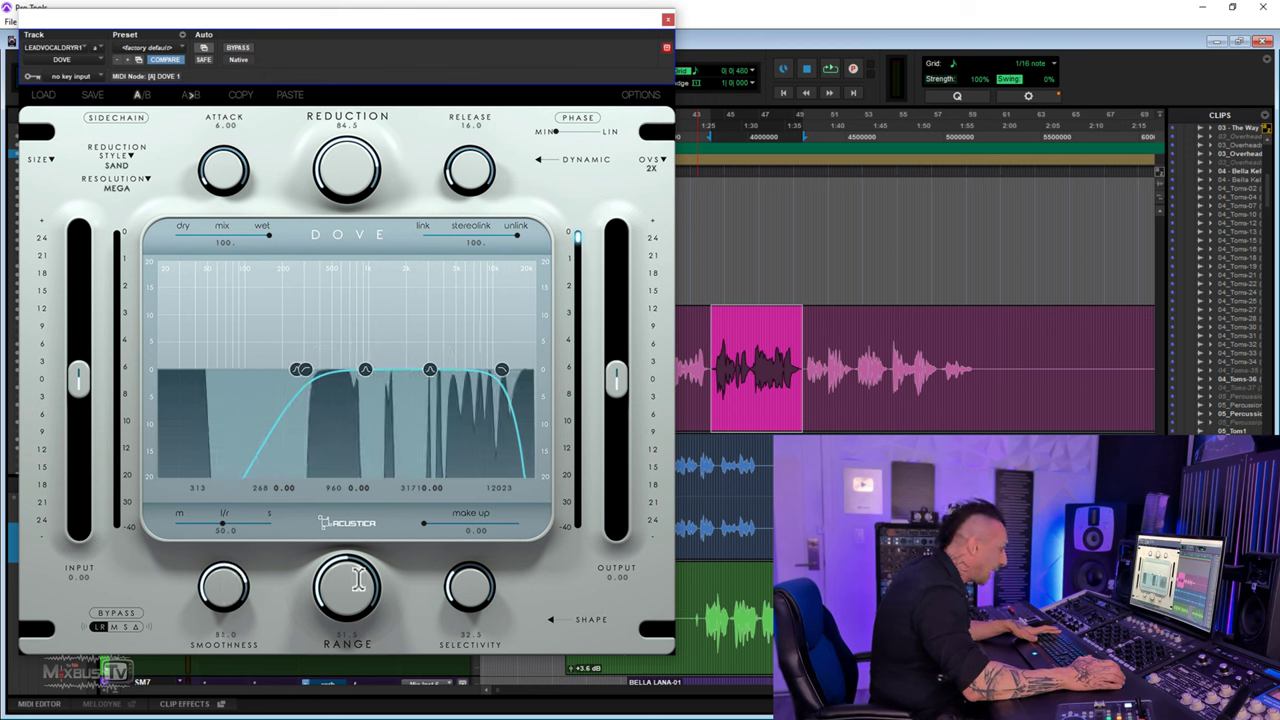
left_click_drag(359, 579, 360, 573)
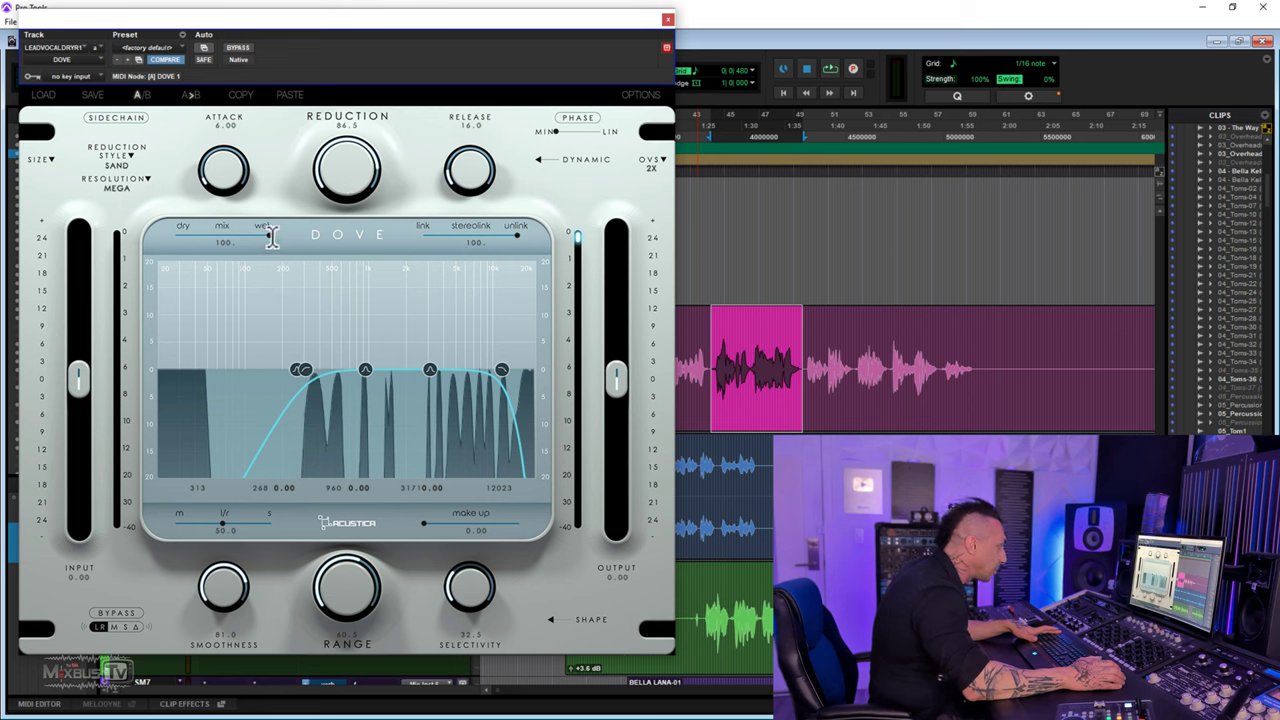
key("space")
left_click_drag(268, 234, 225, 240)
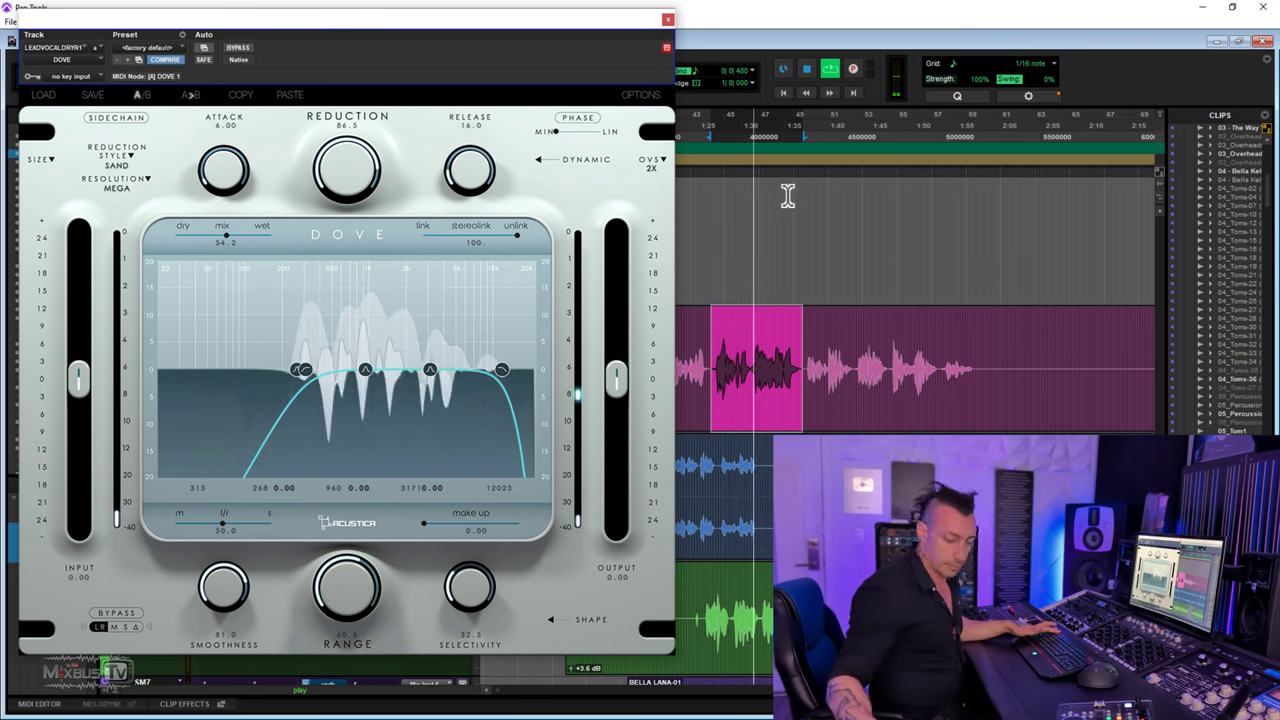
left_click(811, 71)
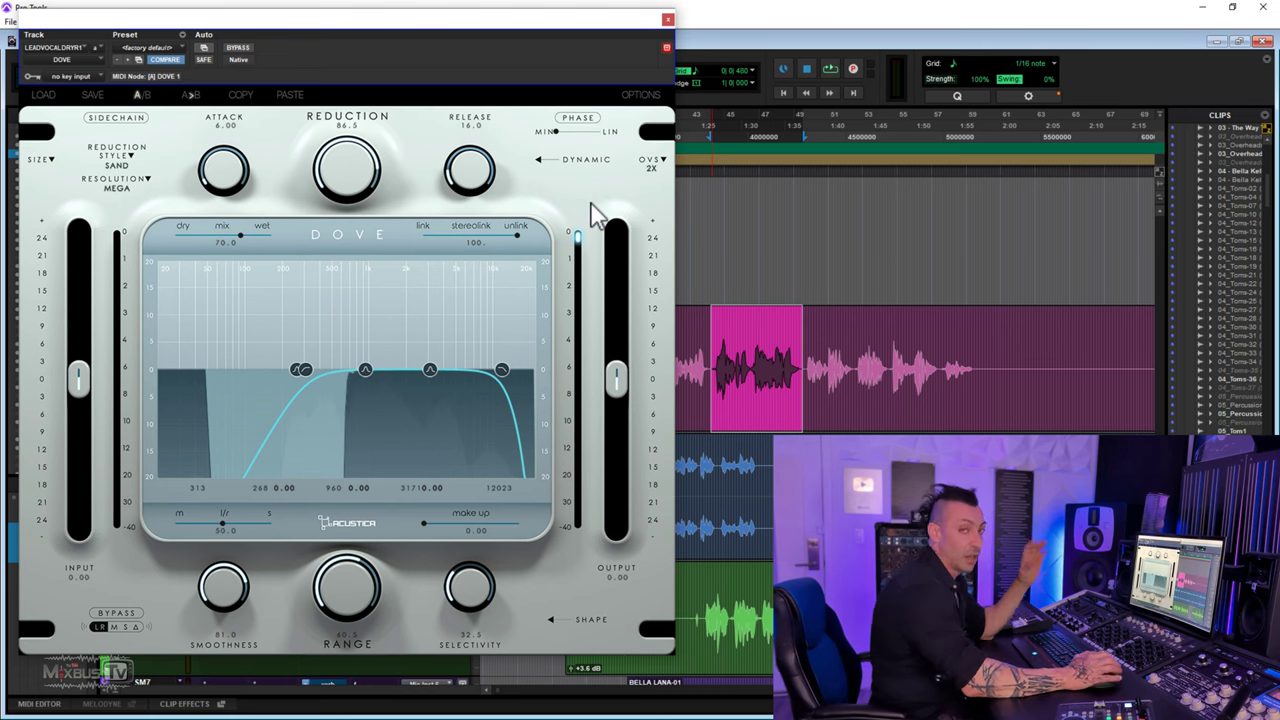
Step: Focus the filter on highs: lower cutoff 1744 Hz, −18.2 dB at 304 Hz, −17.9 dB at 601 Hz and a 16.44 dB boost at 6396 Hz
left_click(828, 70)
left_click_drag(334, 379, 340, 468)
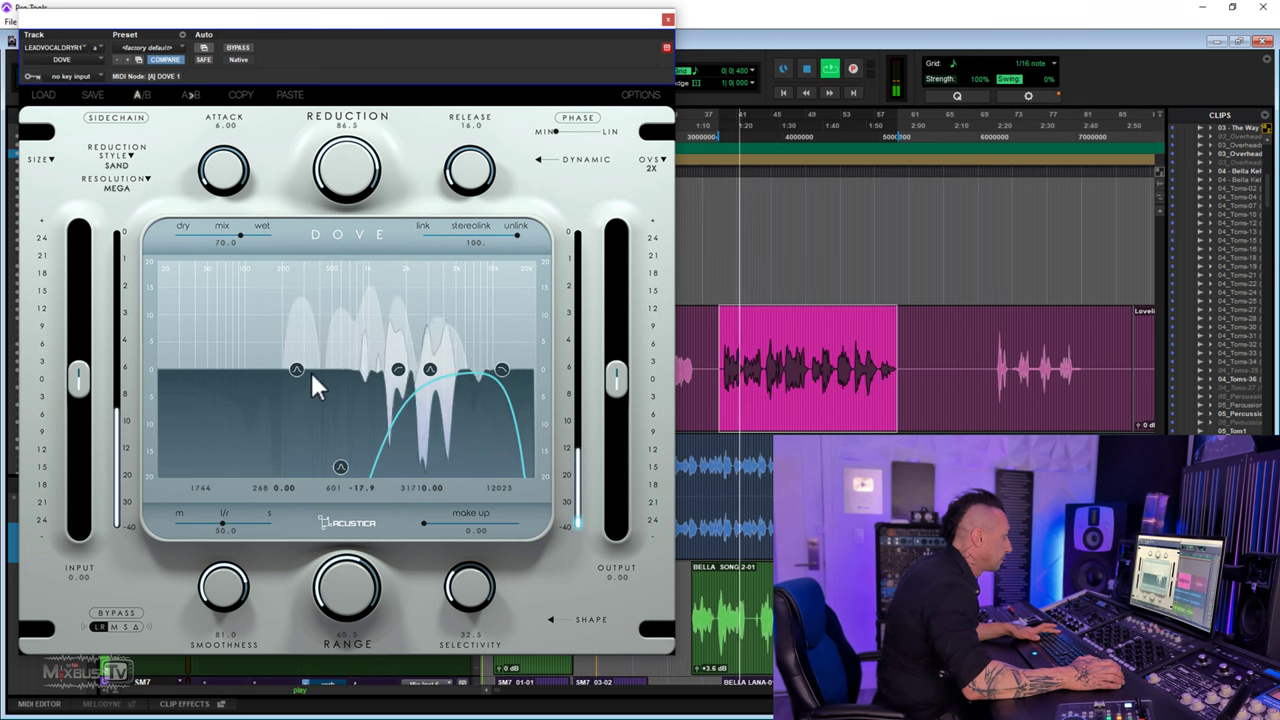
left_click_drag(430, 370, 468, 282)
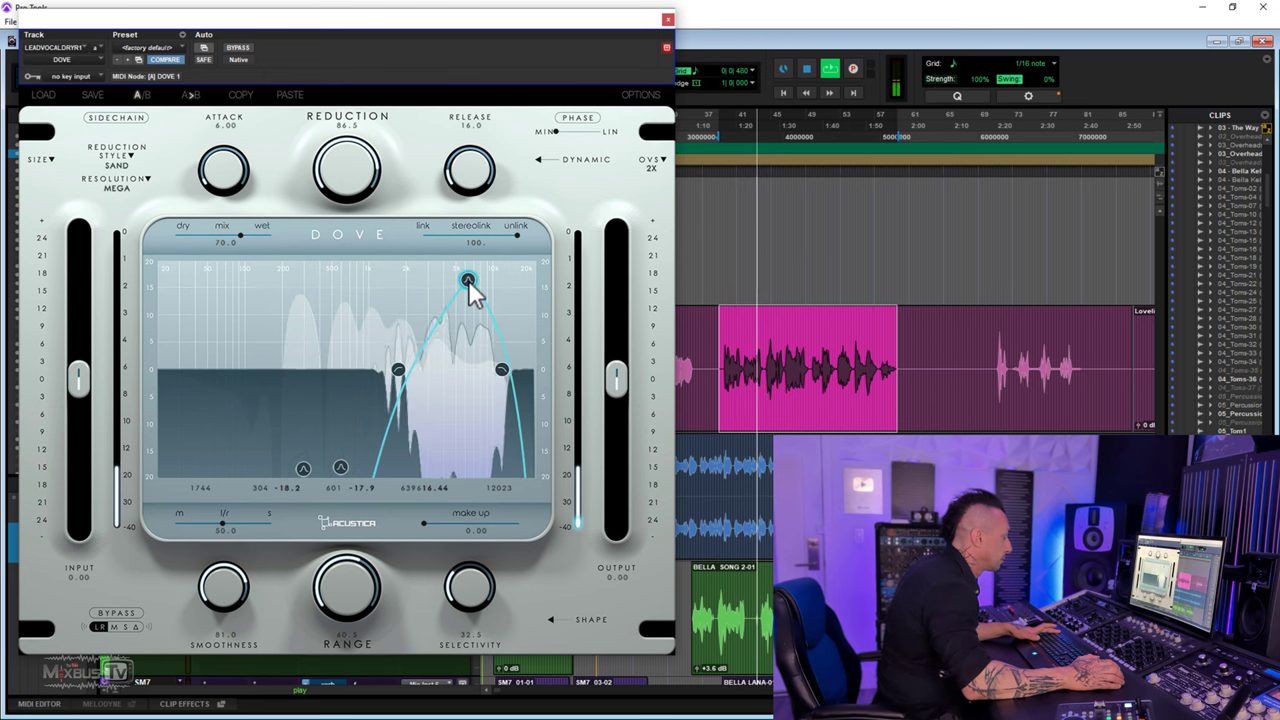
Step: Set Mix to 74.2 and Release to 13.5, and change the high band to a 10.92 dB boost at 5793 Hz
left_click_drag(252, 250, 257, 249)
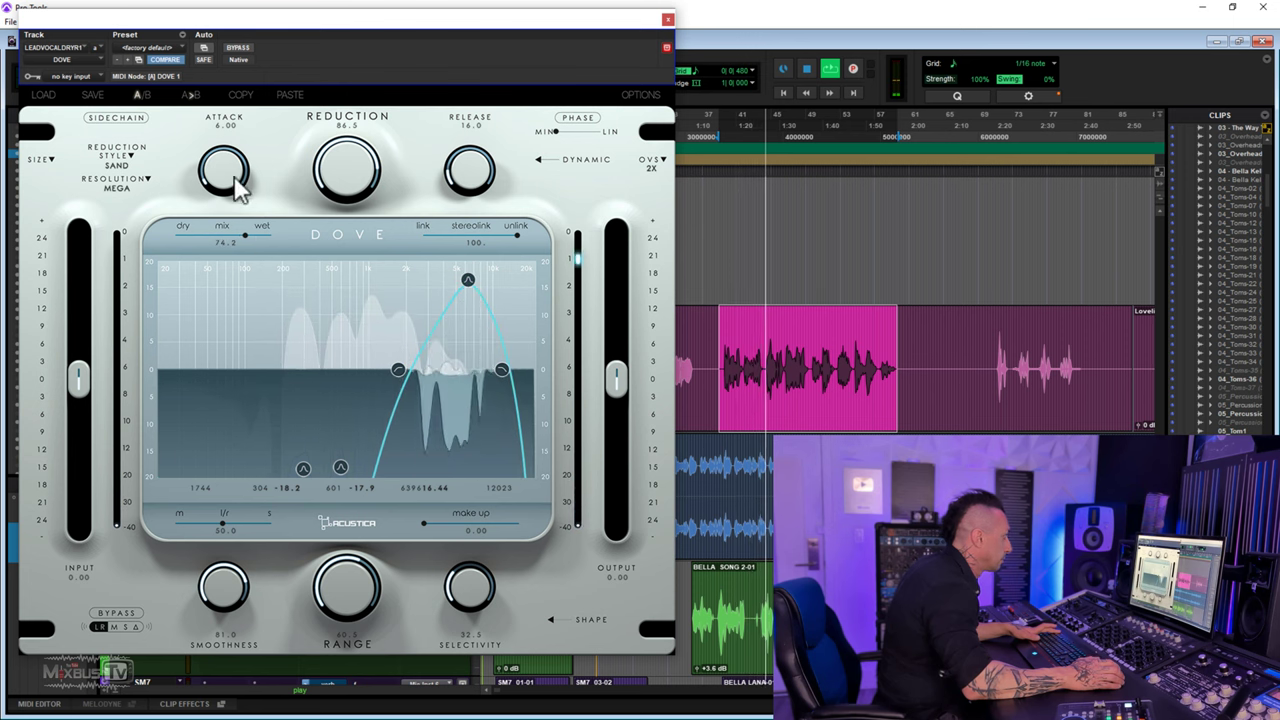
left_click_drag(468, 172, 468, 185)
left_click_drag(466, 282, 461, 312)
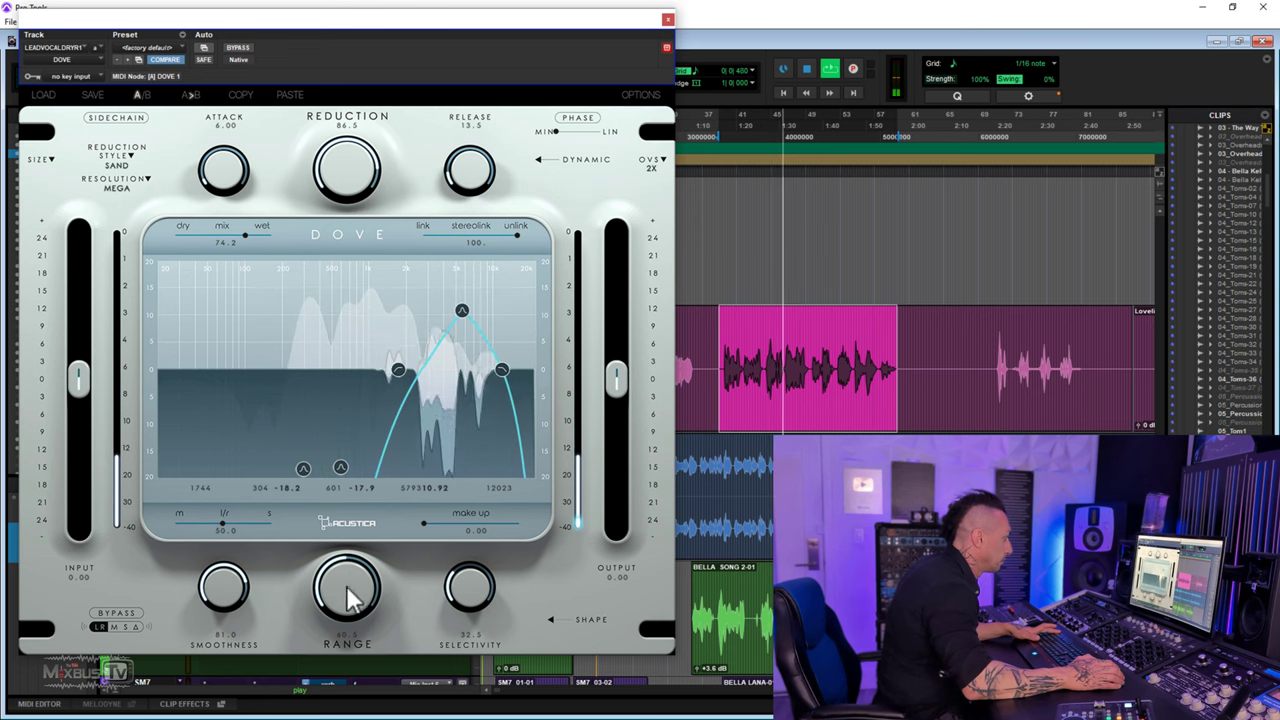
Step: Raise Range to 63.0, set Reduction to 58.5 and stop playback
scroll(347, 589, "down", 5)
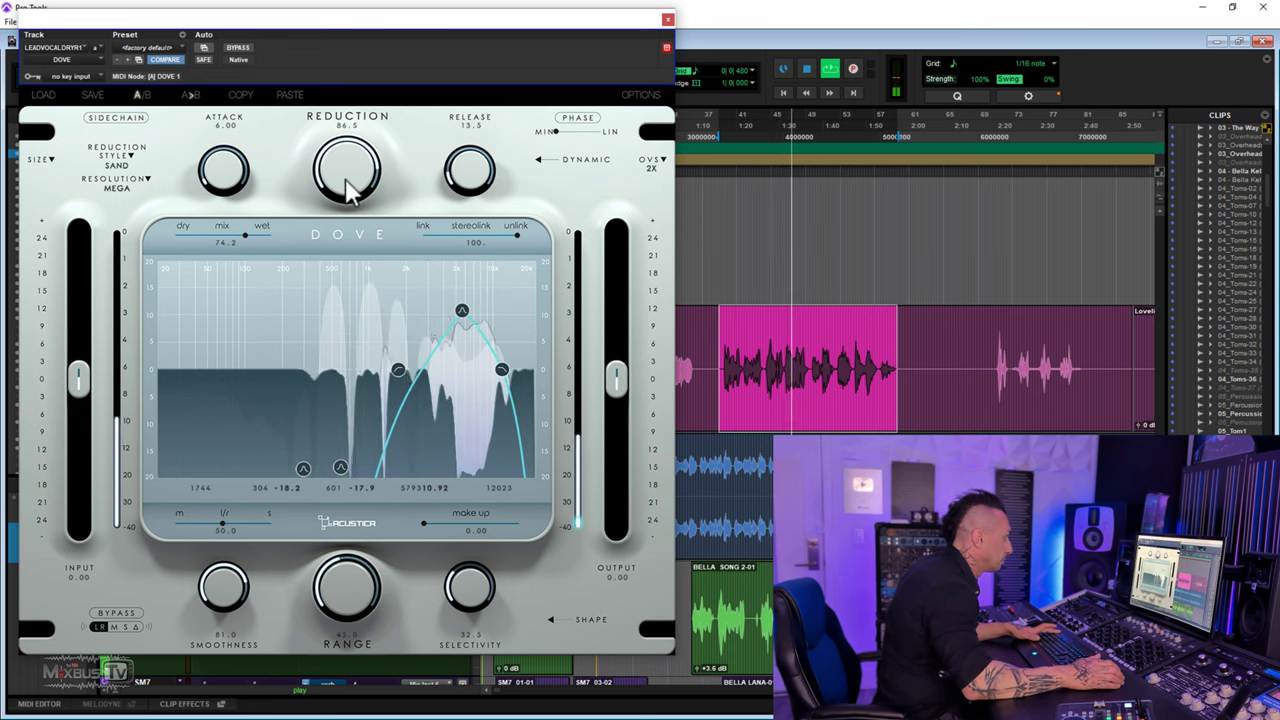
scroll(345, 170, "down", 5)
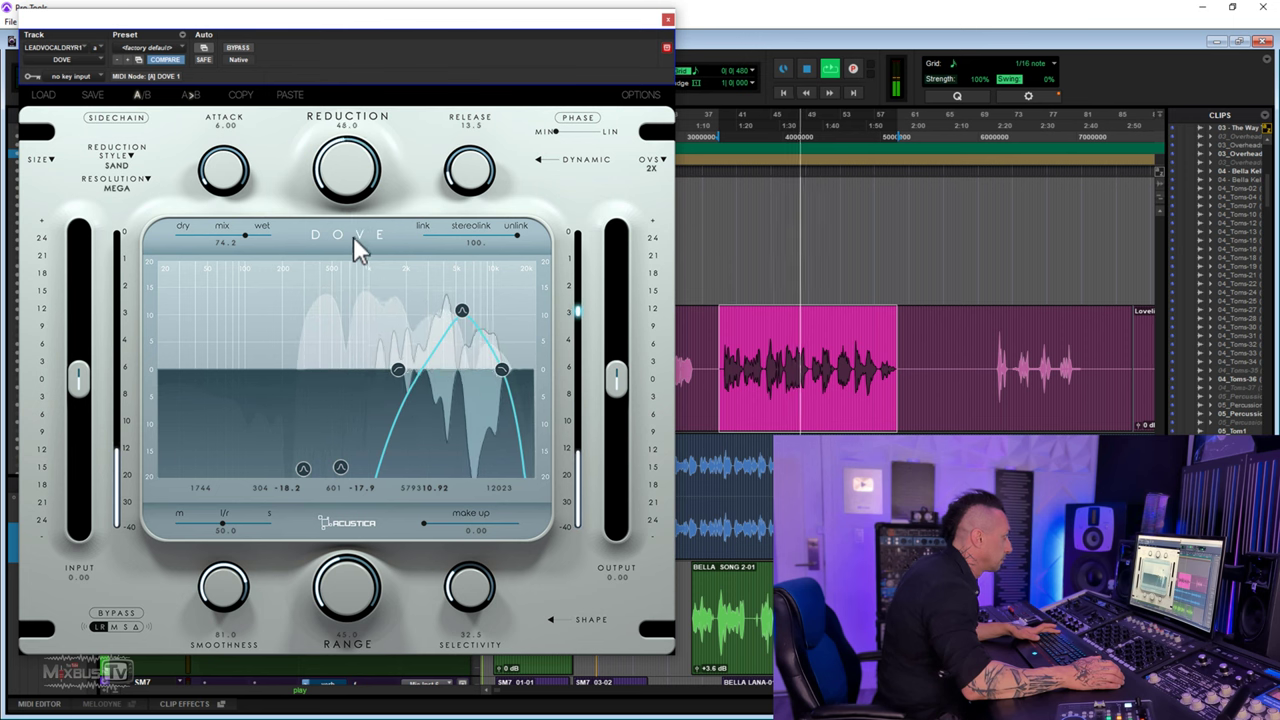
scroll(347, 170, "up", 3)
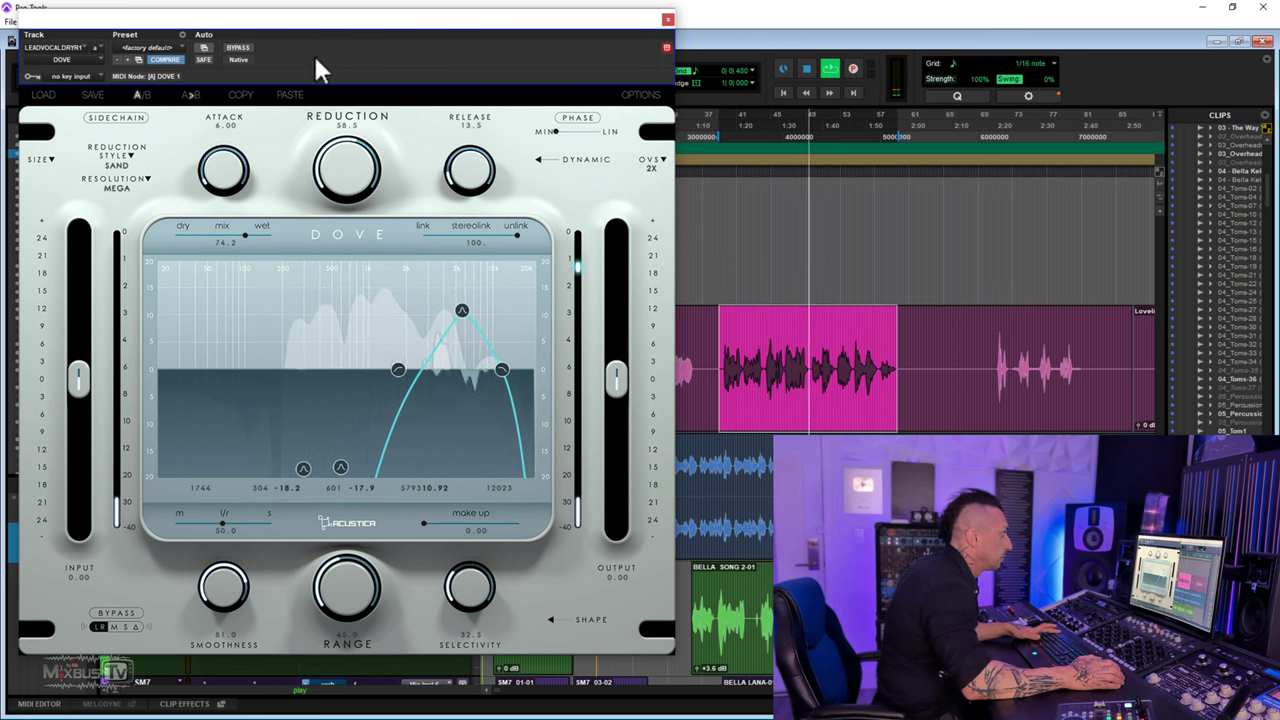
left_click(806, 68)
Step: Play the vocal again and set Mix to 84.2 and Release to 16.0
key("space")
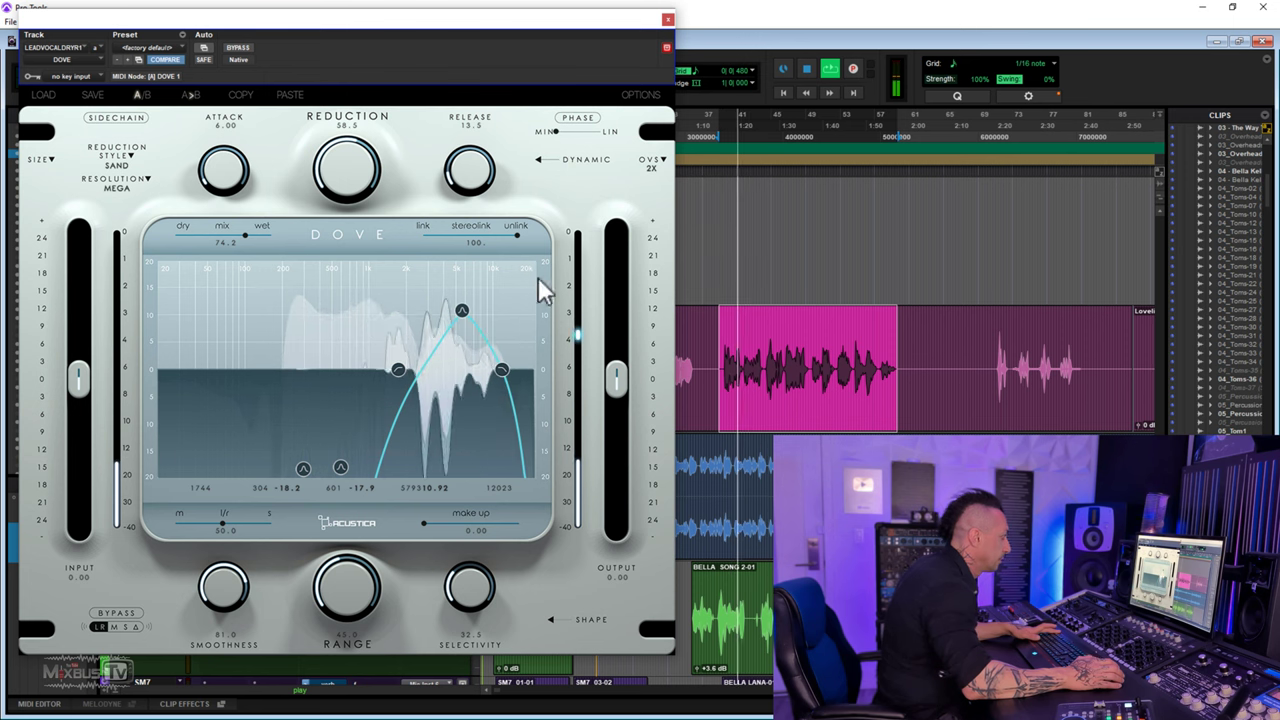
left_click_drag(249, 234, 256, 236)
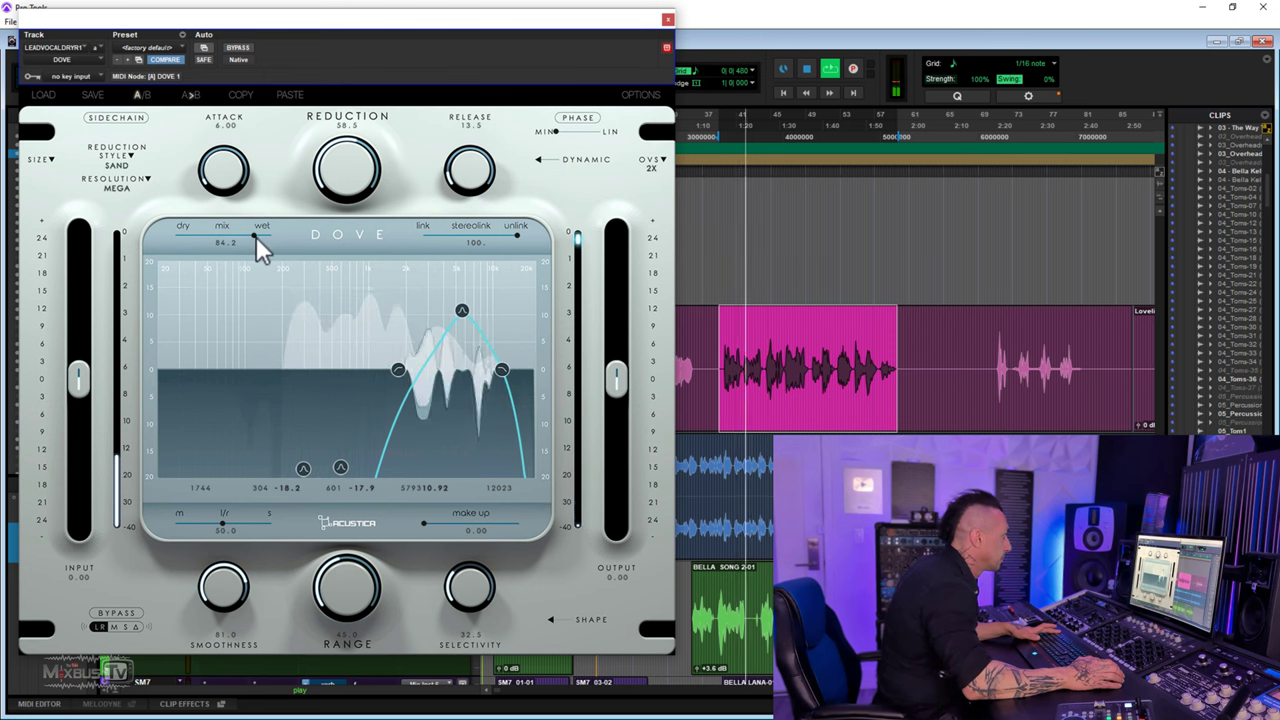
left_click_drag(478, 180, 563, 143)
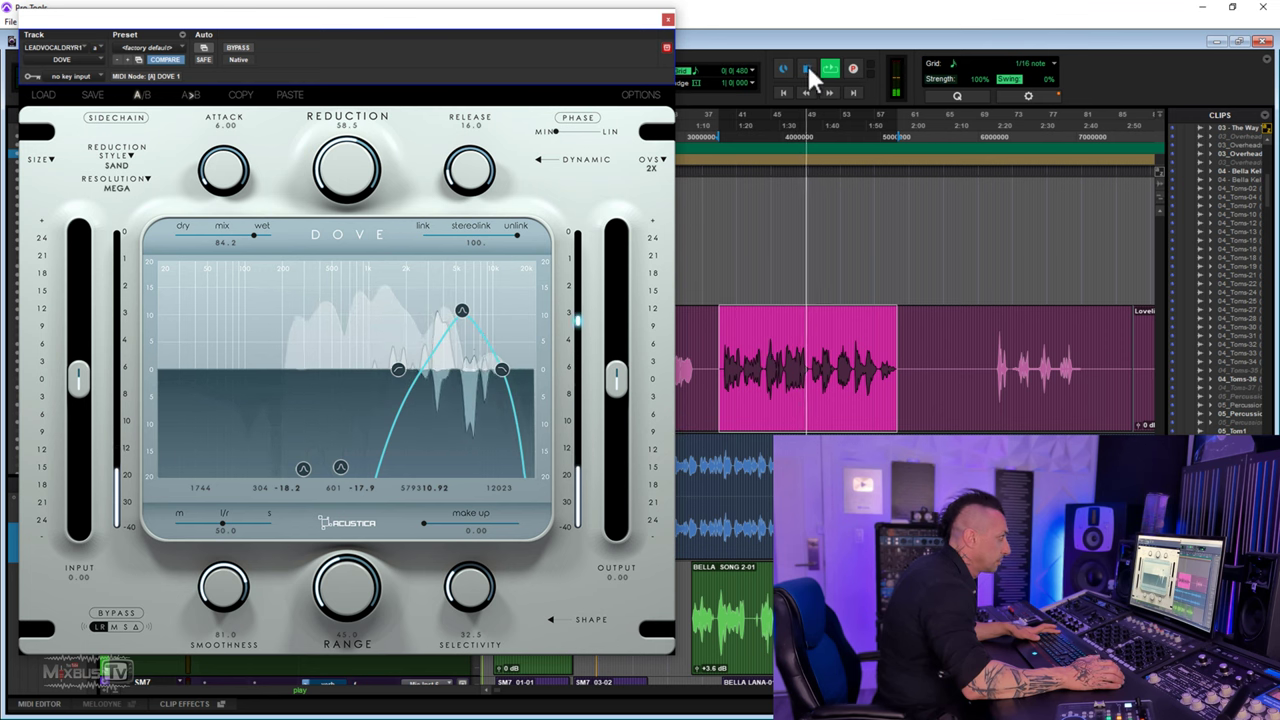
Step: Select a short phrase within the lead vocal clip and audition it with Dove active
left_click(764, 347)
left_click(810, 350, "shift")
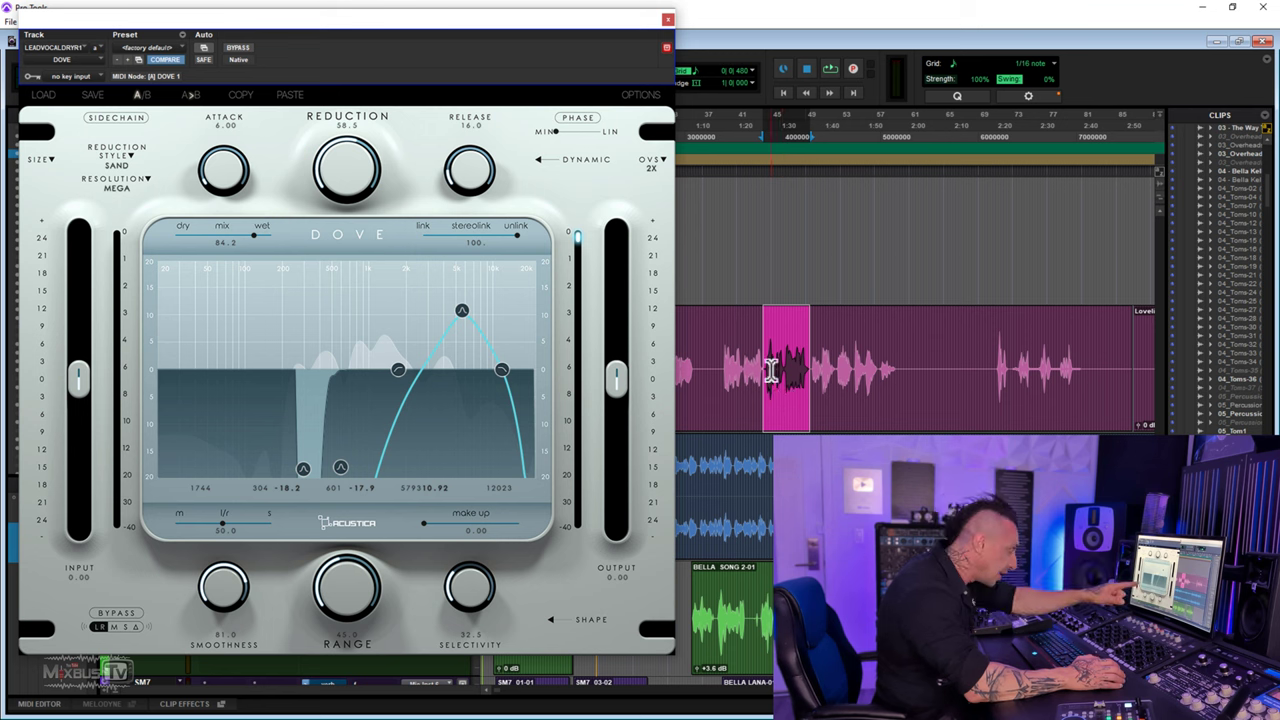
key("ctrl+bracketright")
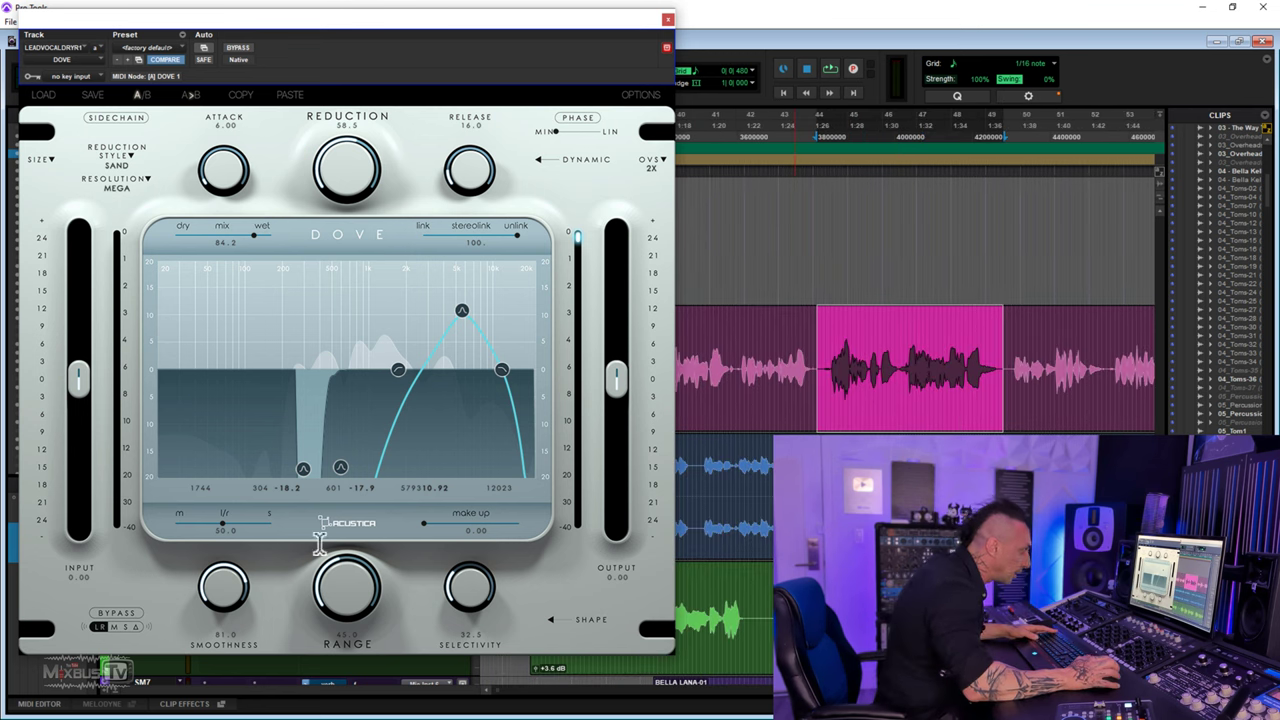
key("space")
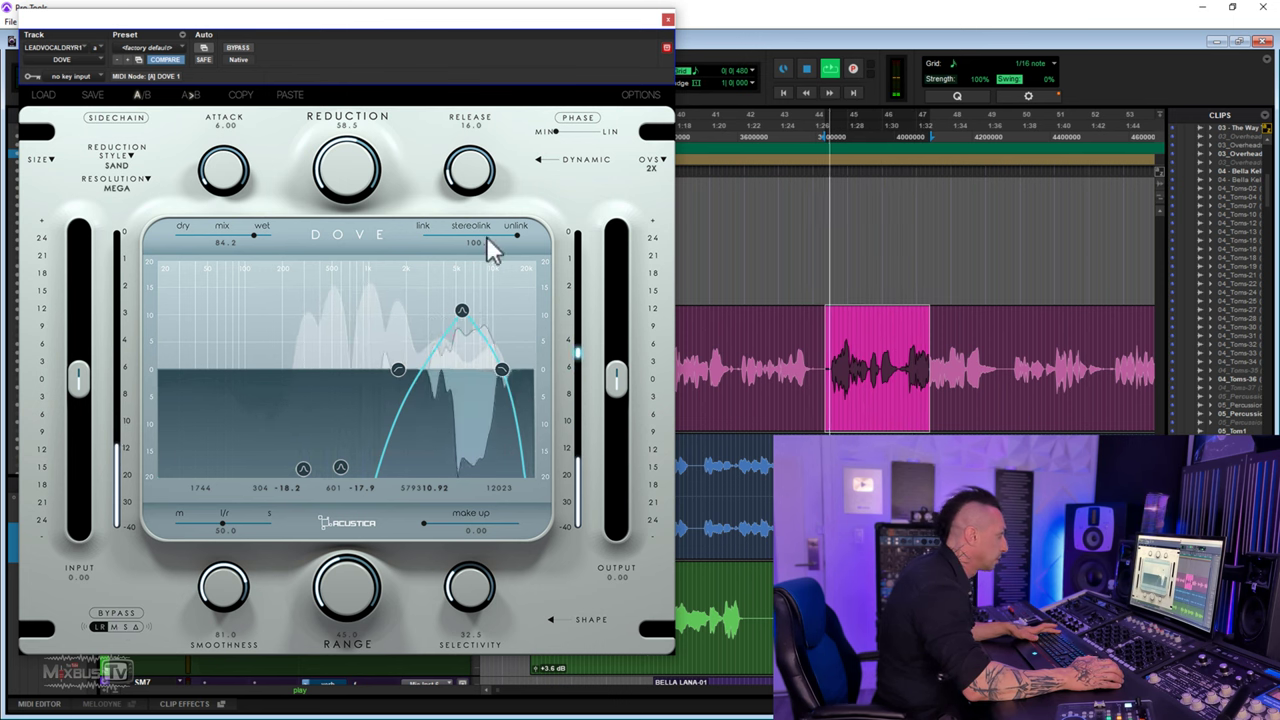
left_click(808, 70)
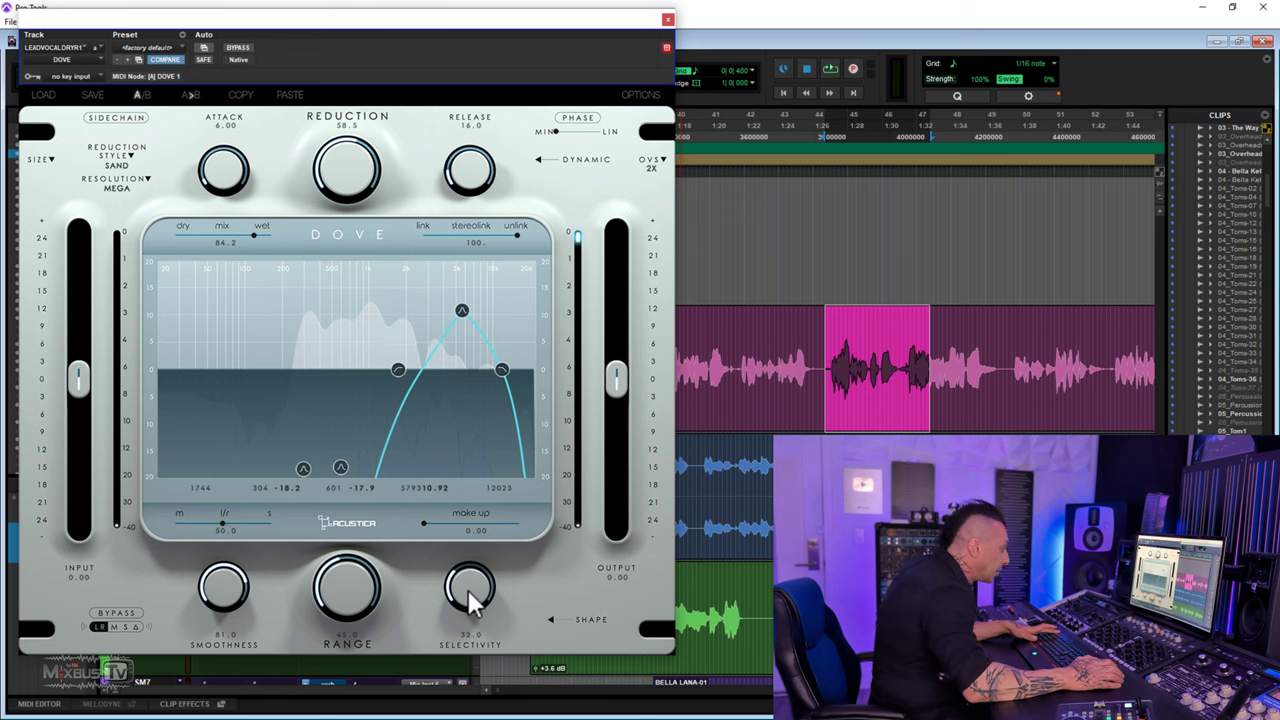
Step: Set Selectivity to 93.0, Smoothness to 53.0, Mix to 83.5, Release to 23.5 and Attack to 0.00 for the vocal
left_click_drag(469, 593, 471, 541)
key("space")
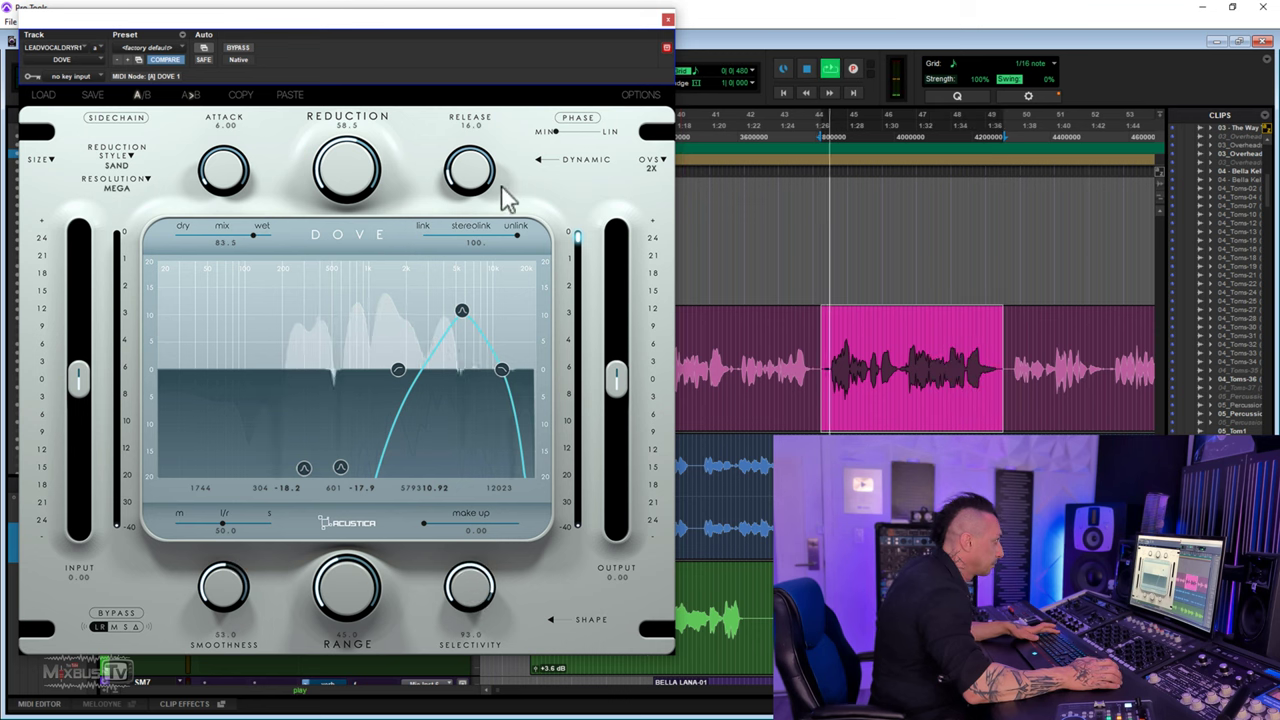
left_click_drag(478, 175, 478, 160)
left_click_drag(240, 175, 234, 204)
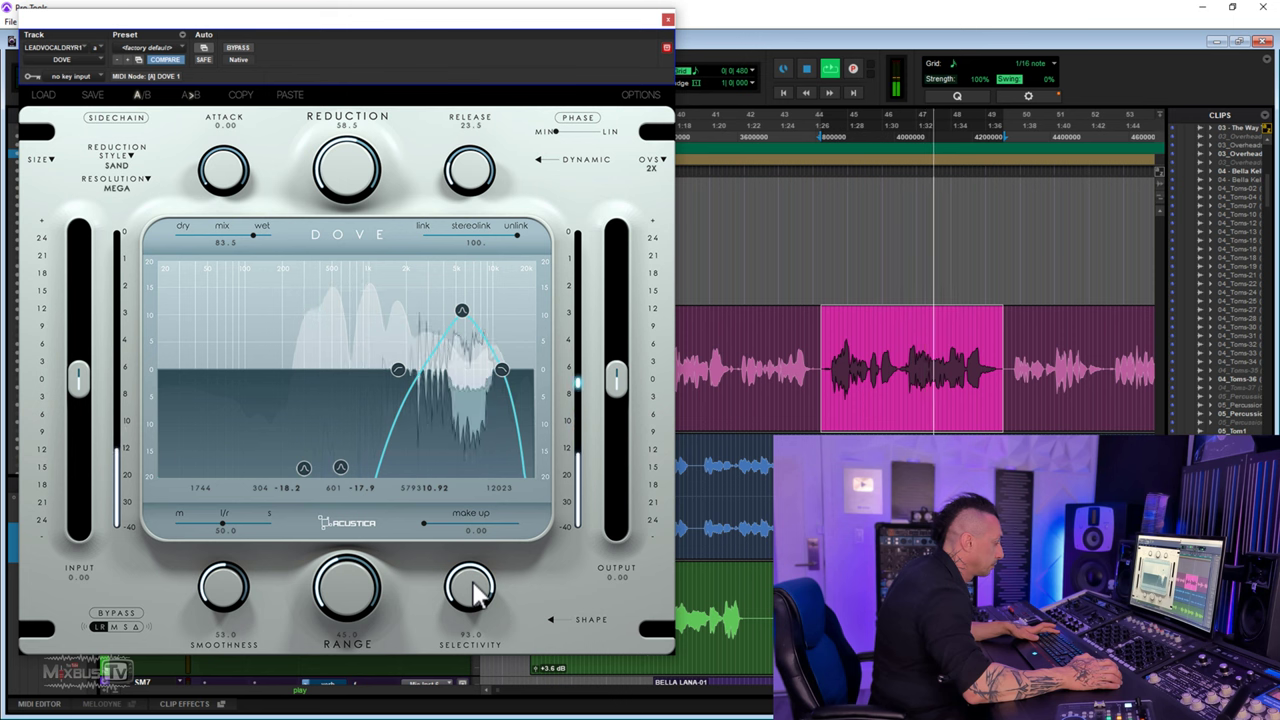
Step: Compare Selectivity at 33.0 and 100 during playback, leaving it at 100 with Smoothness at 55.0, and stop
left_click_drag(478, 593, 478, 640)
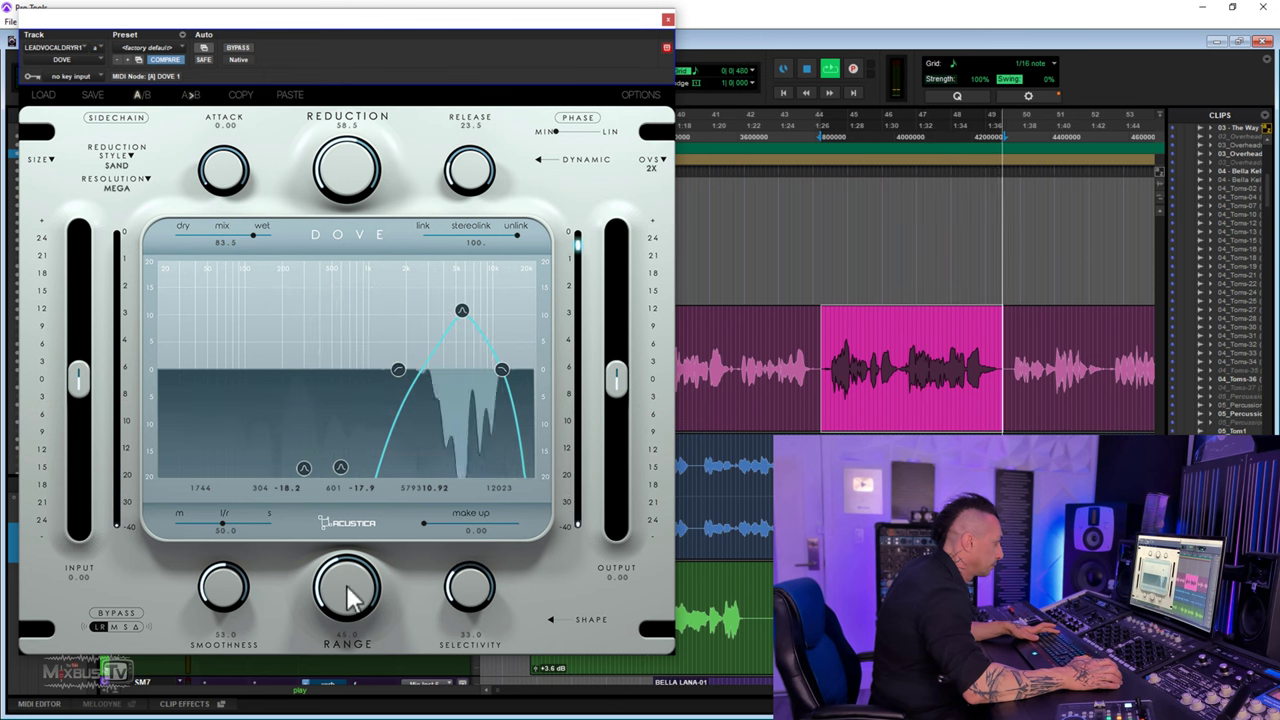
left_click_drag(220, 590, 220, 586)
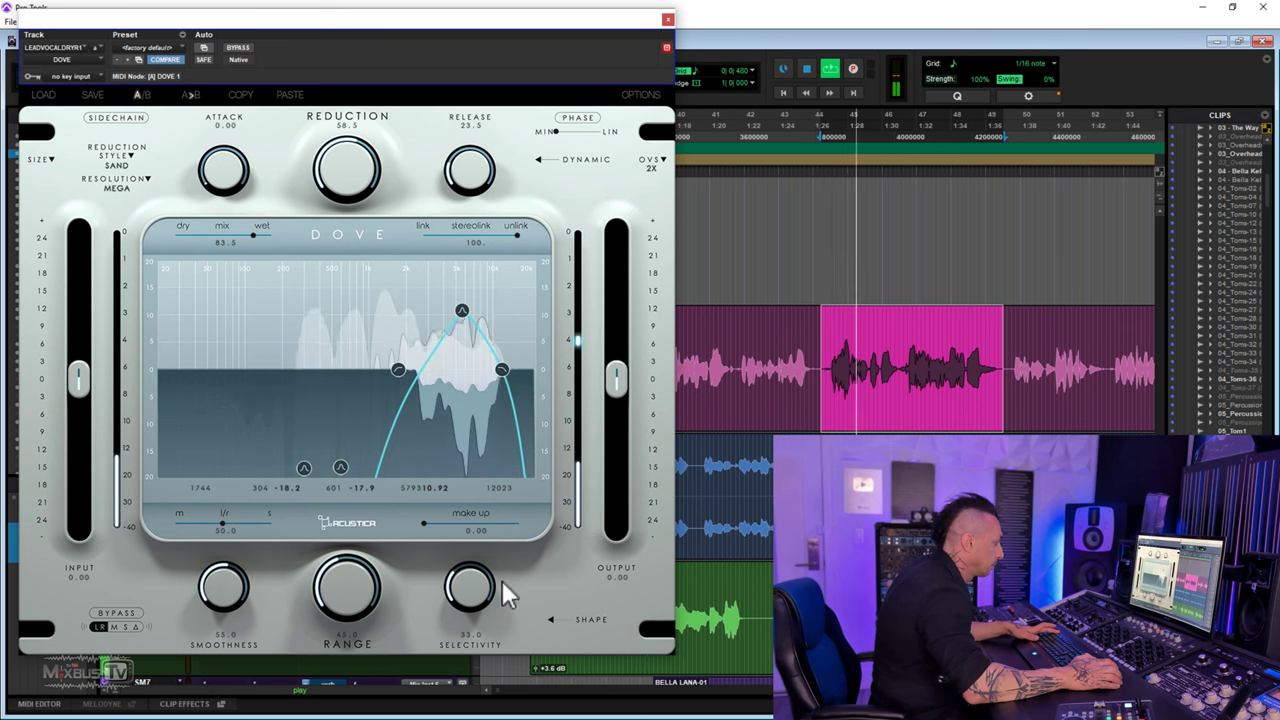
left_click_drag(502, 580, 494, 484)
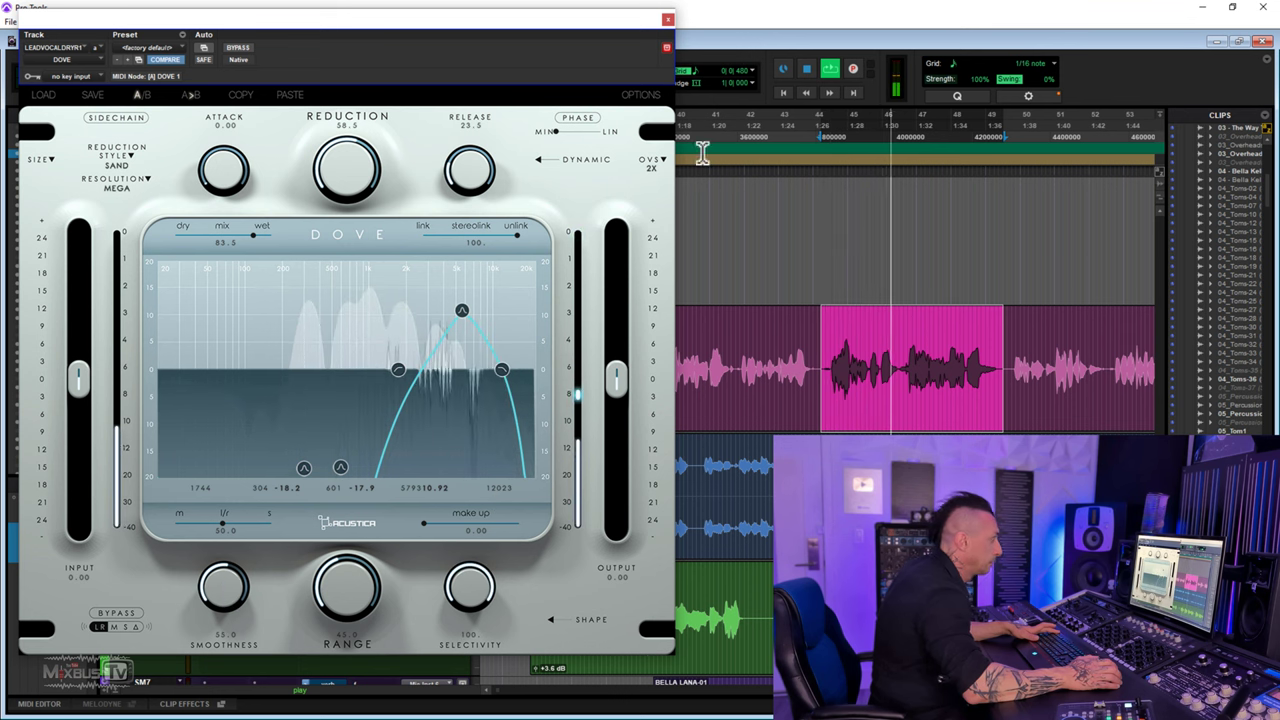
key("space")
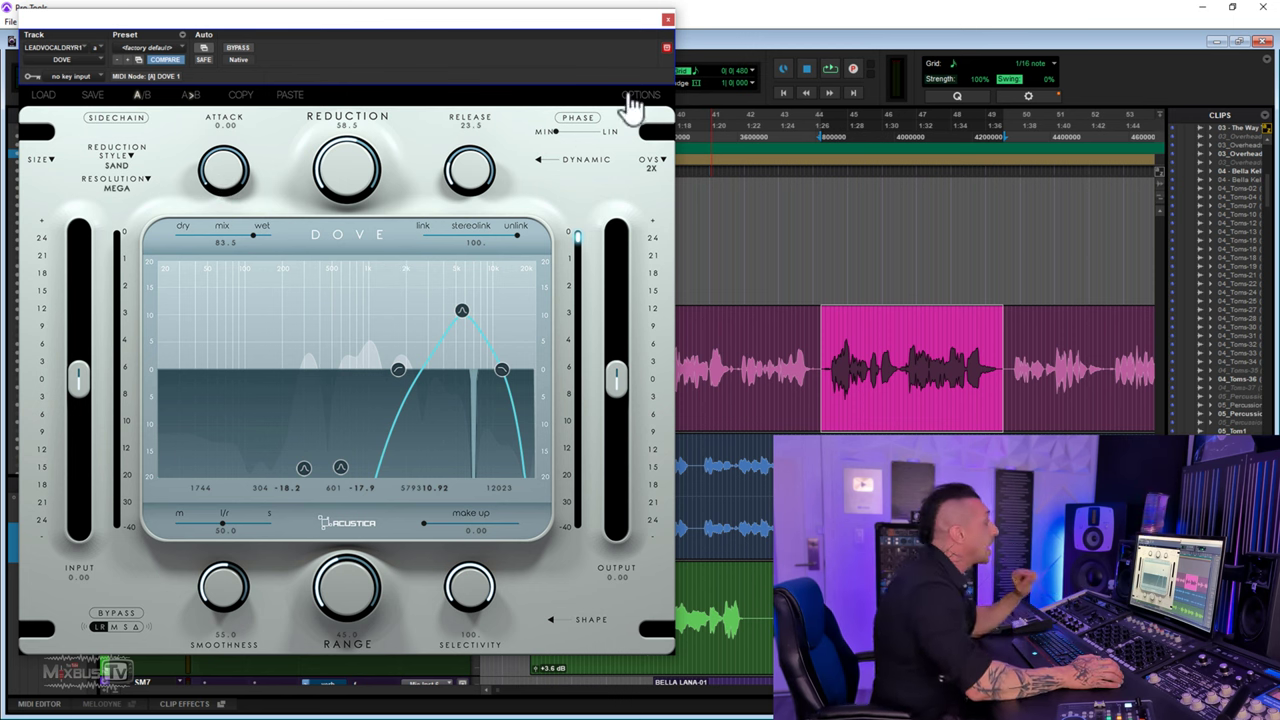
Step: Close the Dove window, deactivate its insert on the lead vocal track and unsolo the track
left_click(668, 20)
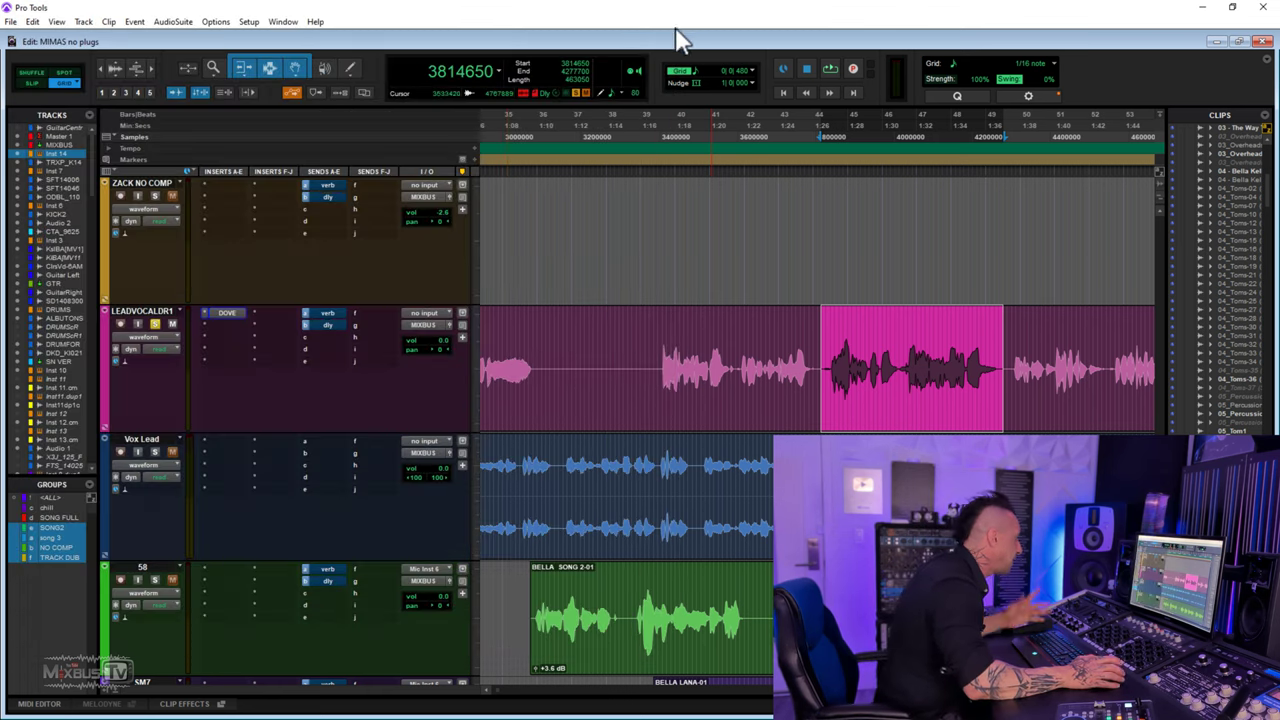
right_click(238, 313)
left_click(242, 329)
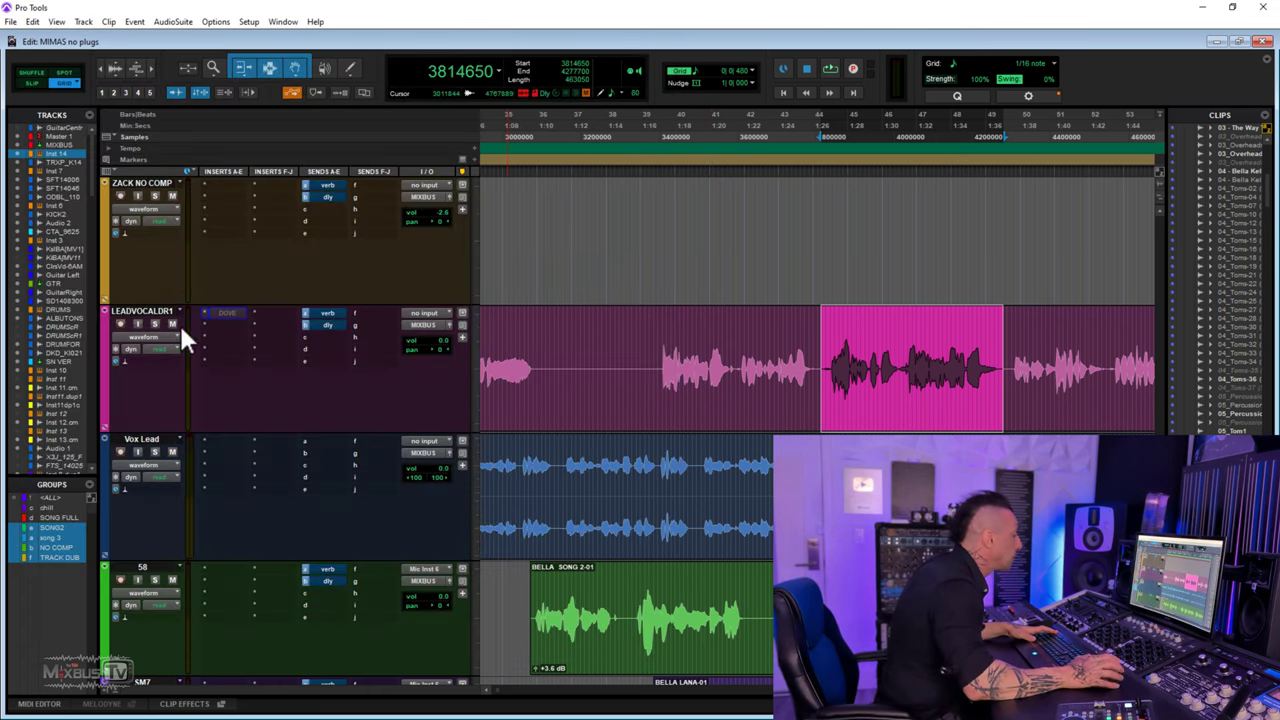
Step: Locate the purple stereo track, open its Dove insert and start playback of the selected section
scroll(571, 351, "down", 5)
scroll(686, 363, "down", 10)
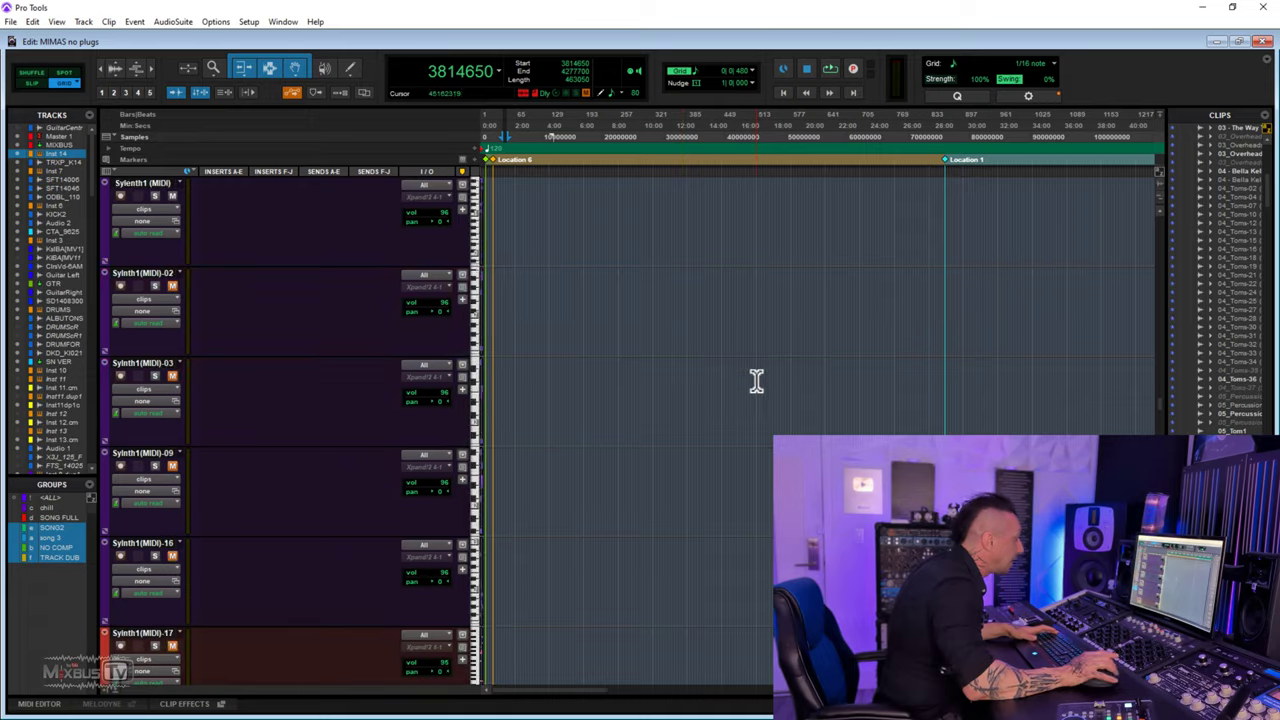
scroll(757, 380, "up", 10)
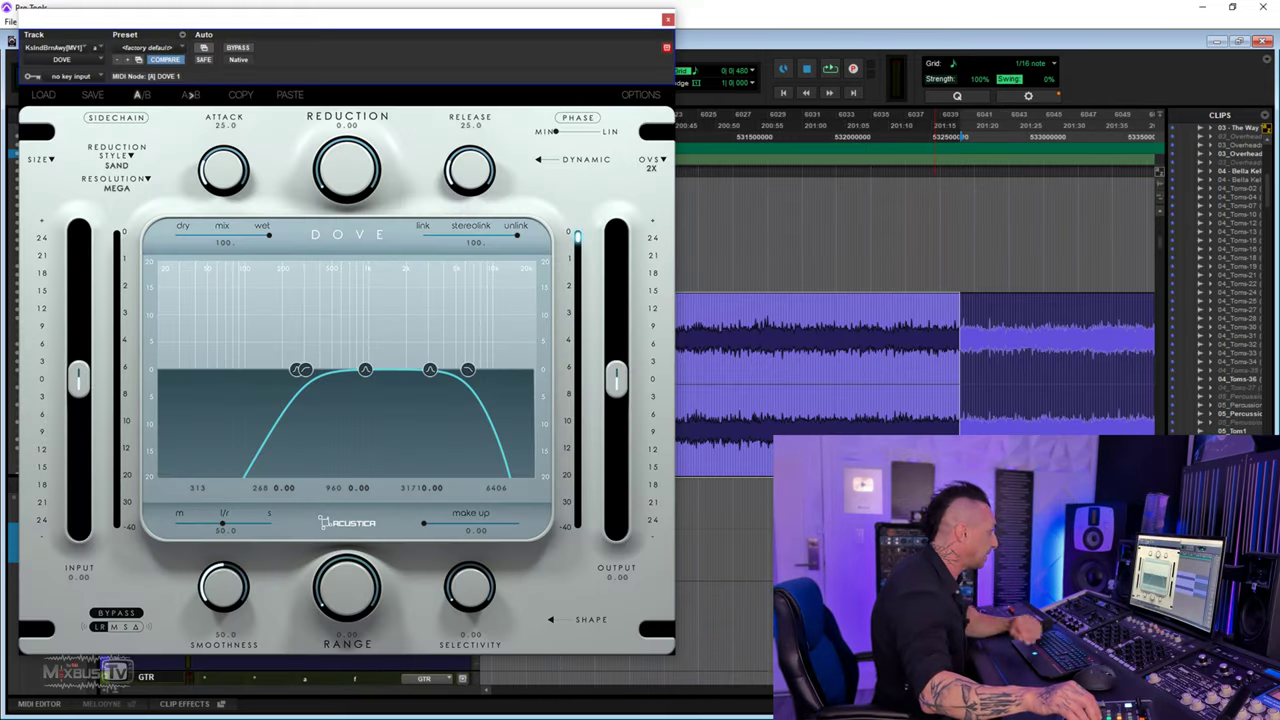
key("space")
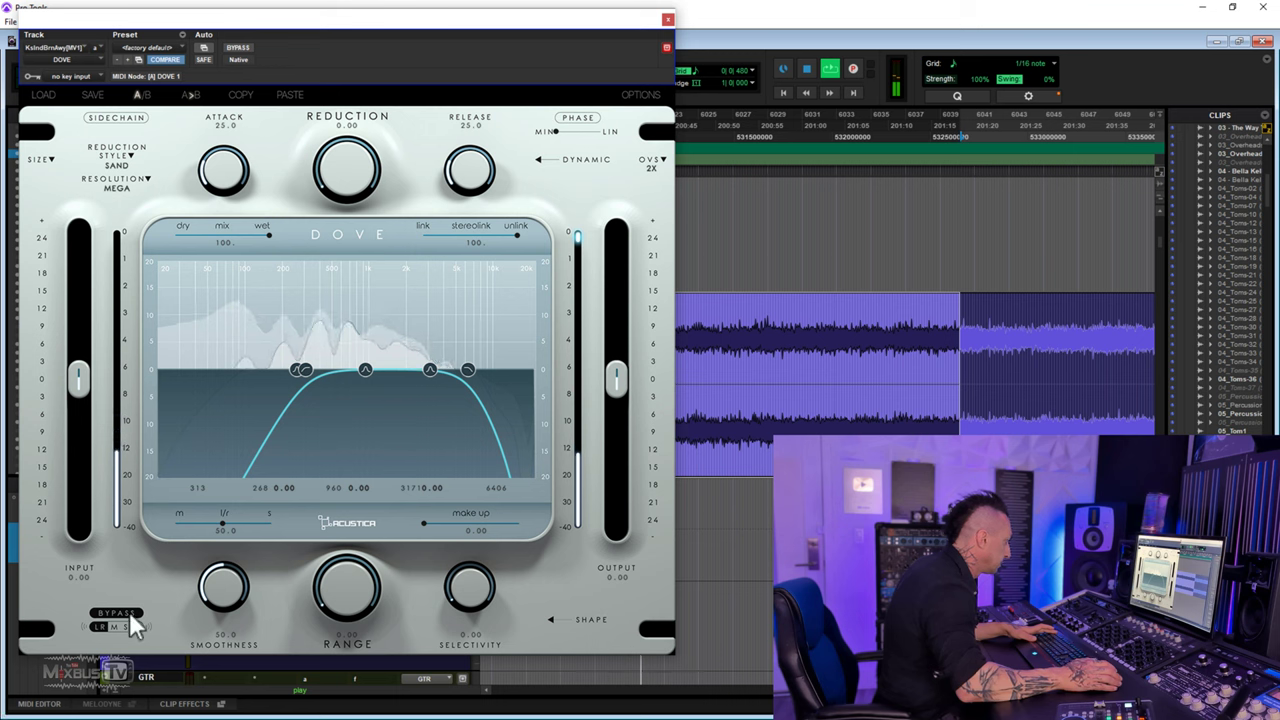
Step: Bring up Dove's Range and set Selectivity to 36.5 and Reduction to 56.5 while the track plays
left_click_drag(366, 560, 366, 546)
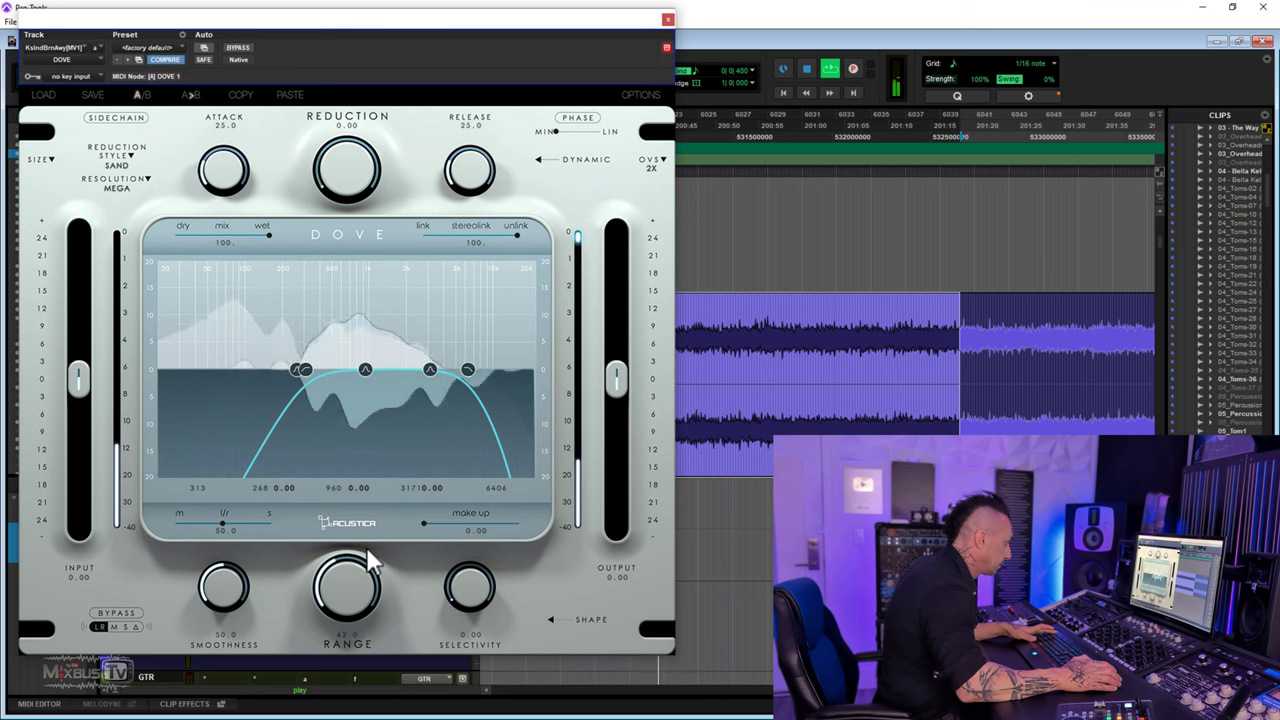
left_click_drag(470, 588, 480, 557)
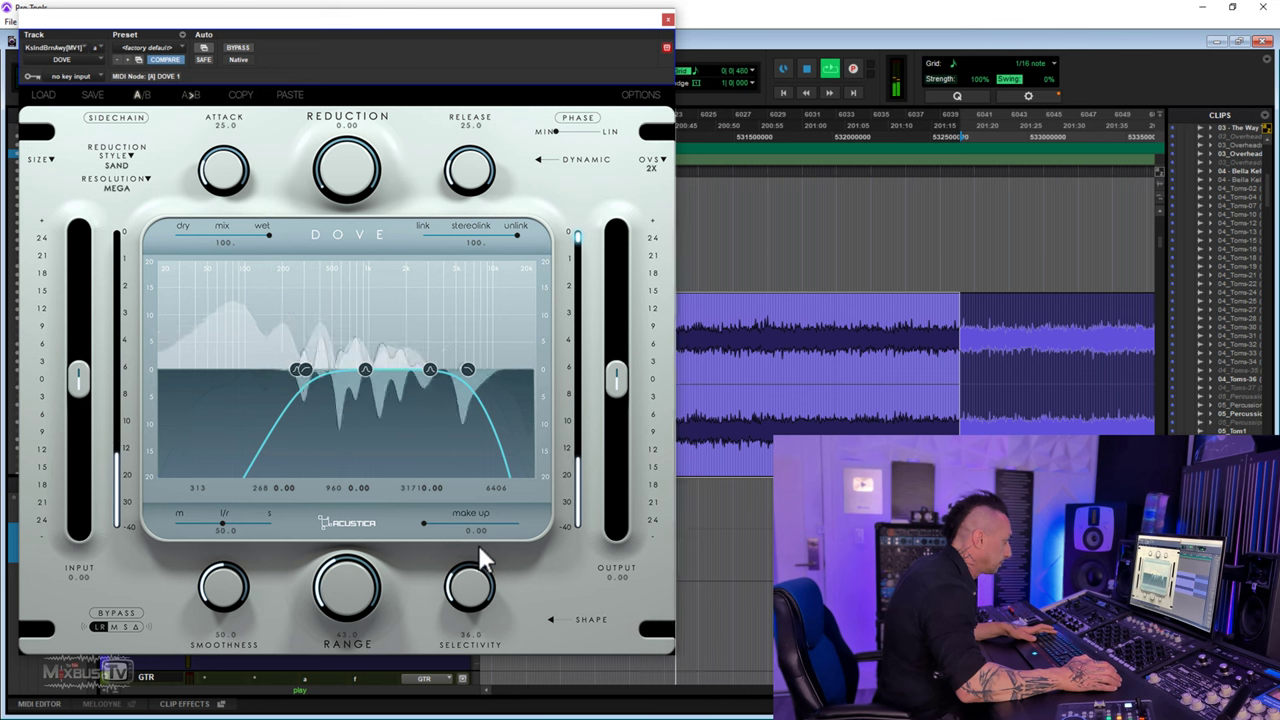
left_click_drag(354, 166, 352, 130)
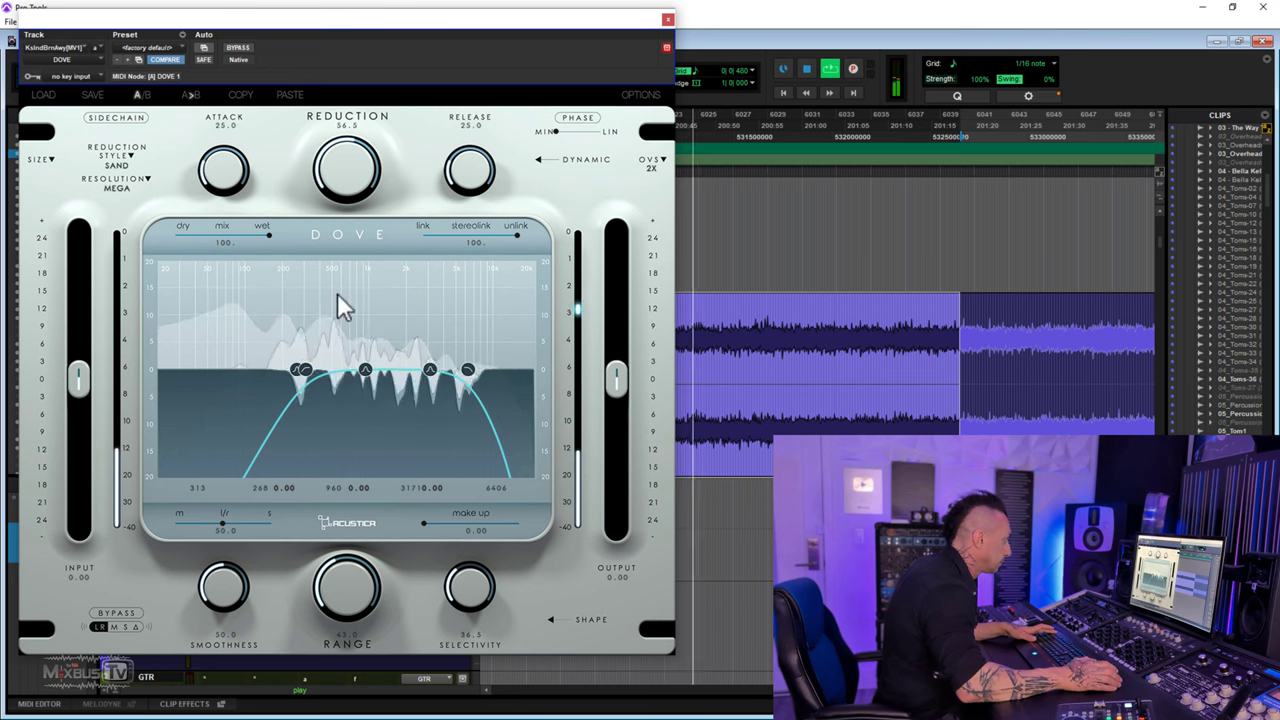
Step: Limit the detection range with the low cut at 1599 Hz and high cut at 12791 Hz, and set Selectivity to 64.5
left_click_drag(305, 370, 401, 376)
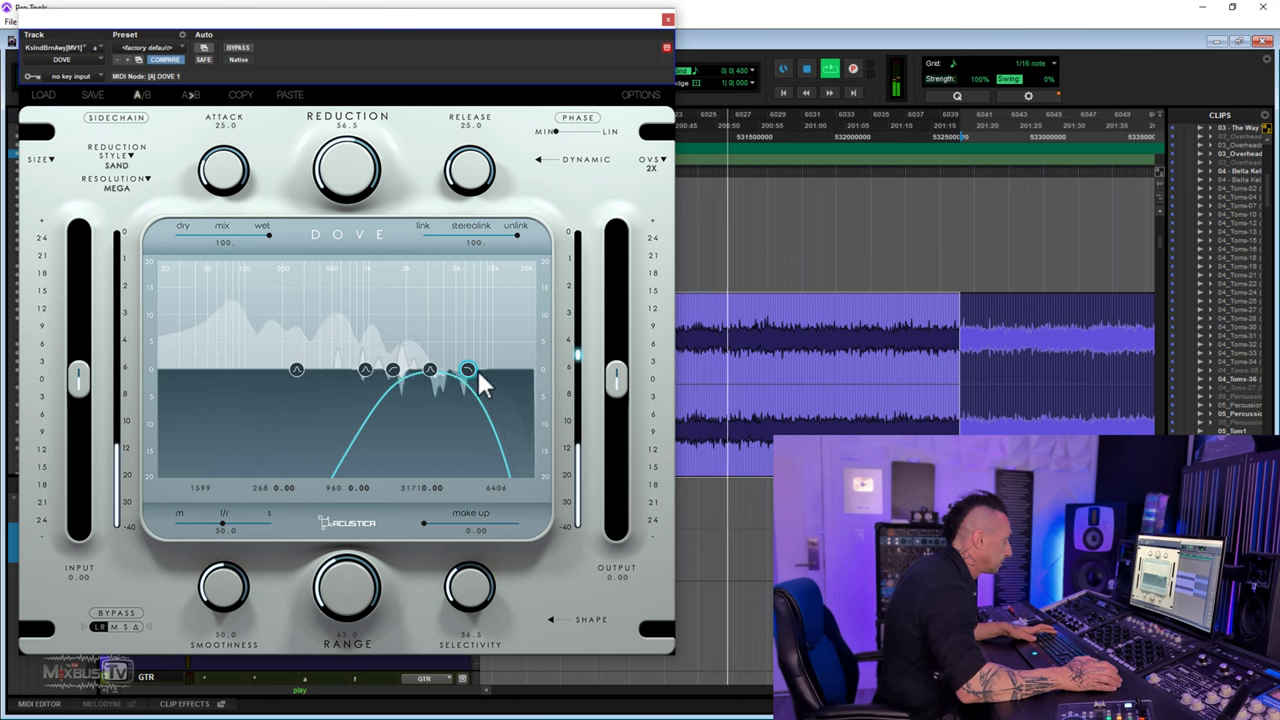
left_click_drag(478, 372, 508, 368)
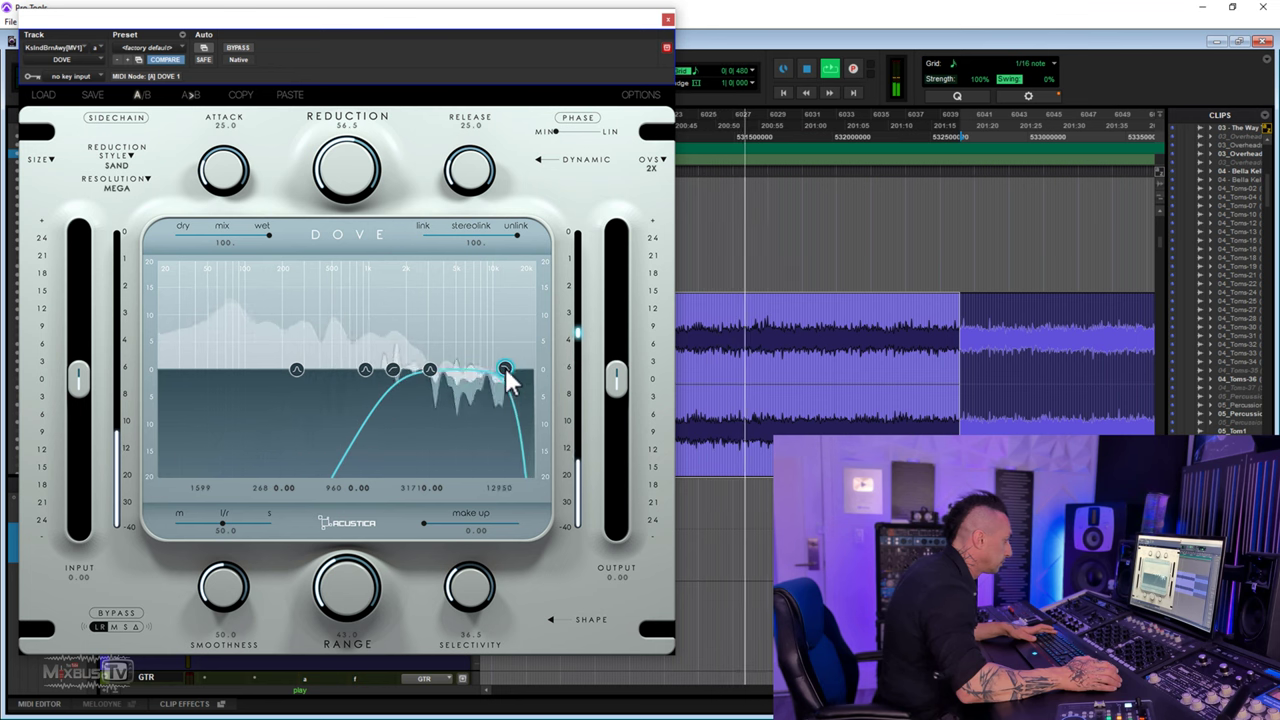
mouse_move(488, 540)
left_mouse_down()
mouse_move(480, 571)
mouse_move(476, 549)
left_mouse_up()
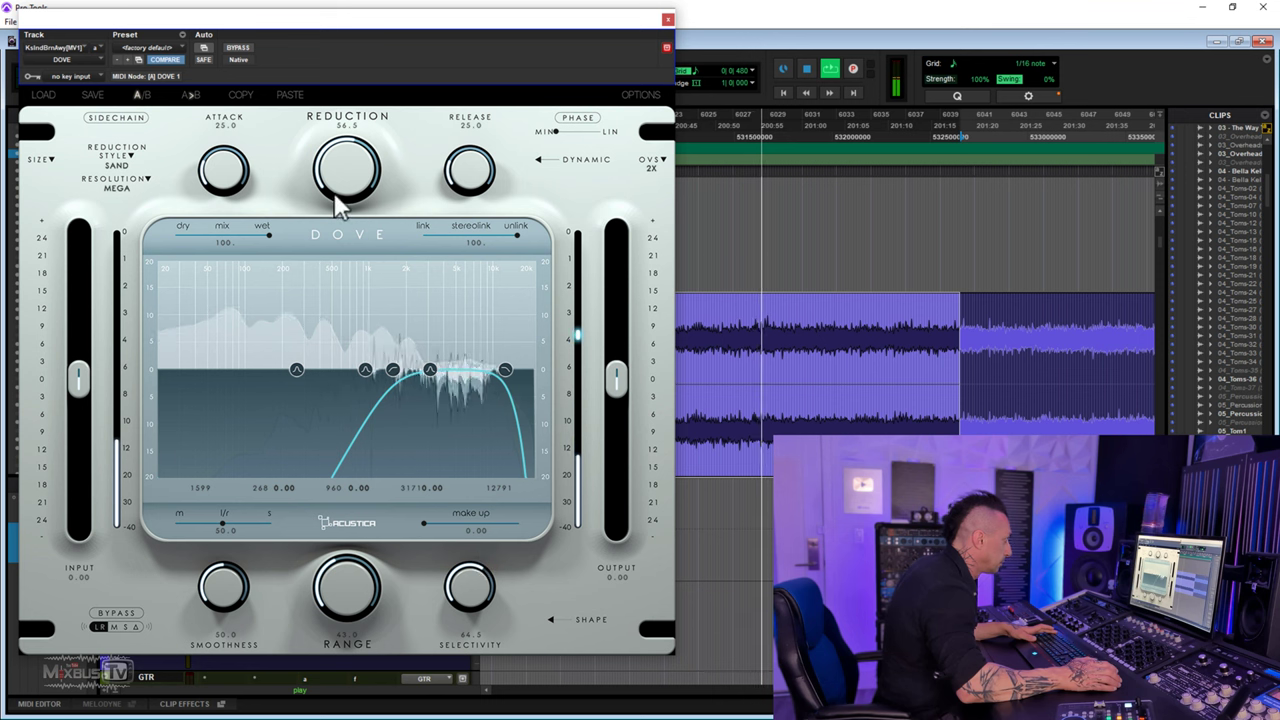
Step: Set Reduction to 77.0, Smoothness to 35.0, Range to 69.0 and Selectivity to 54.0 for the stereo track
left_click_drag(337, 200, 343, 171)
left_click_drag(362, 594, 366, 583)
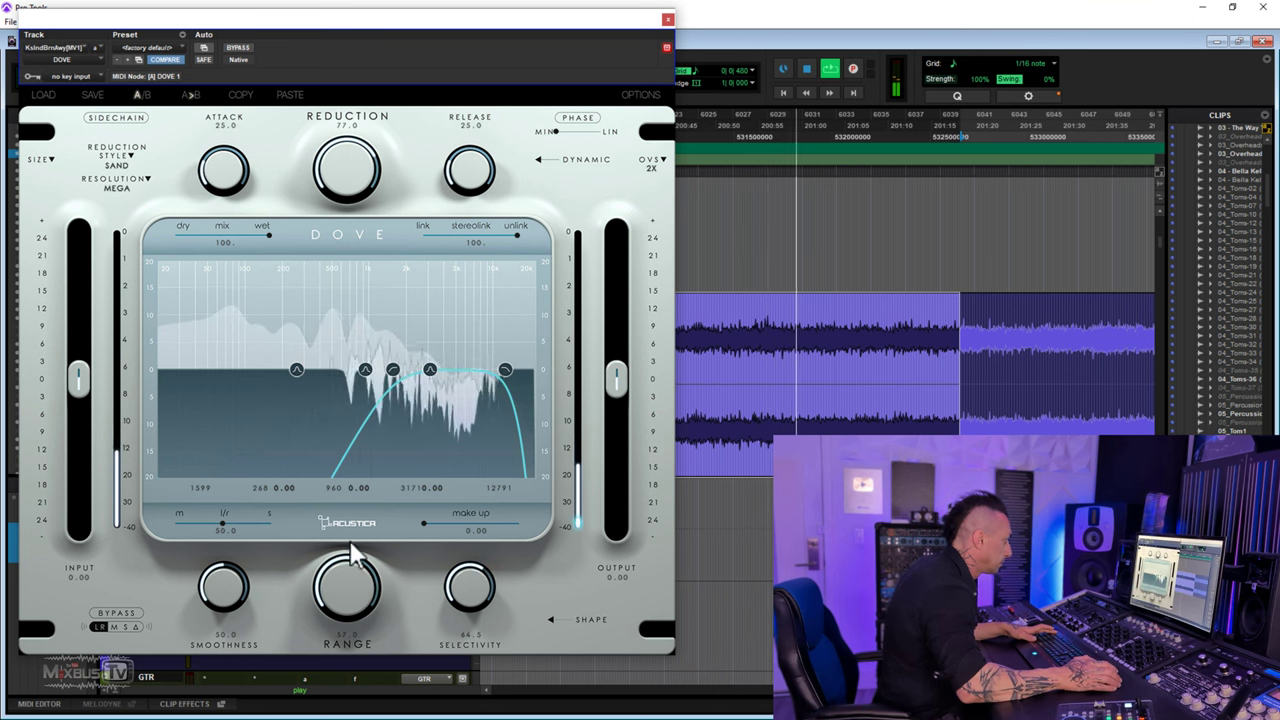
left_click_drag(226, 596, 240, 654)
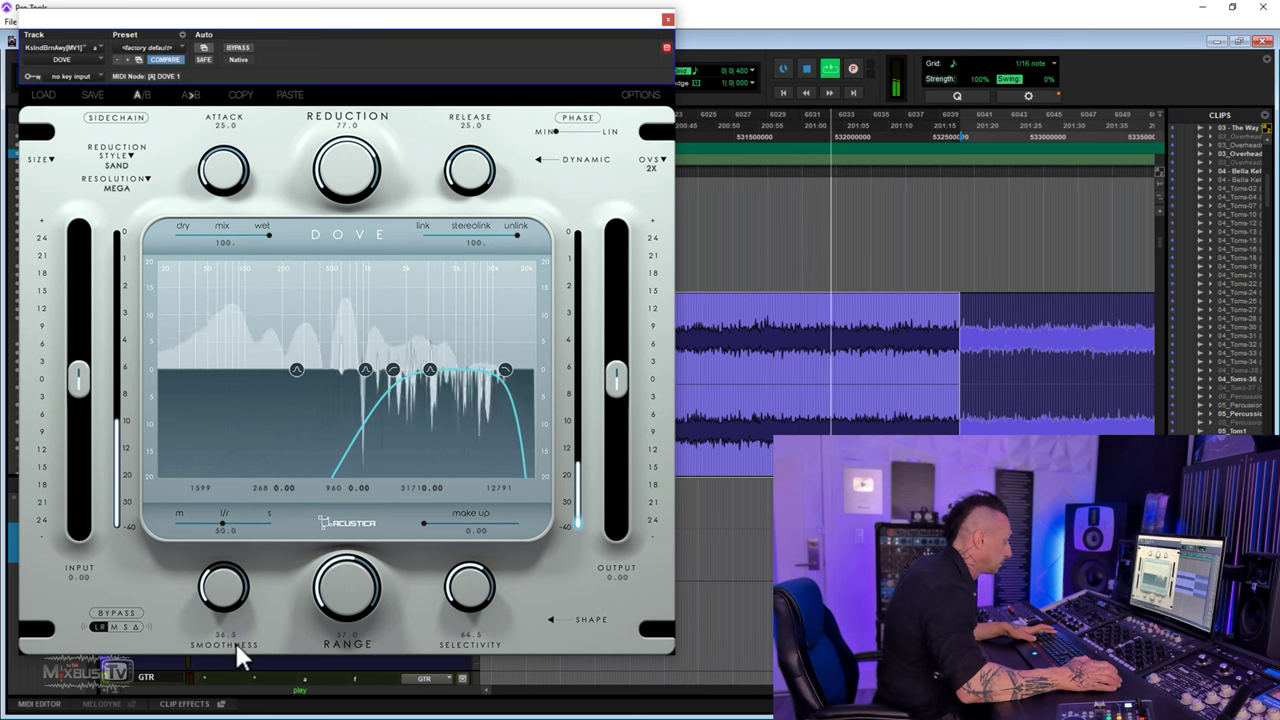
left_click_drag(349, 591, 357, 568)
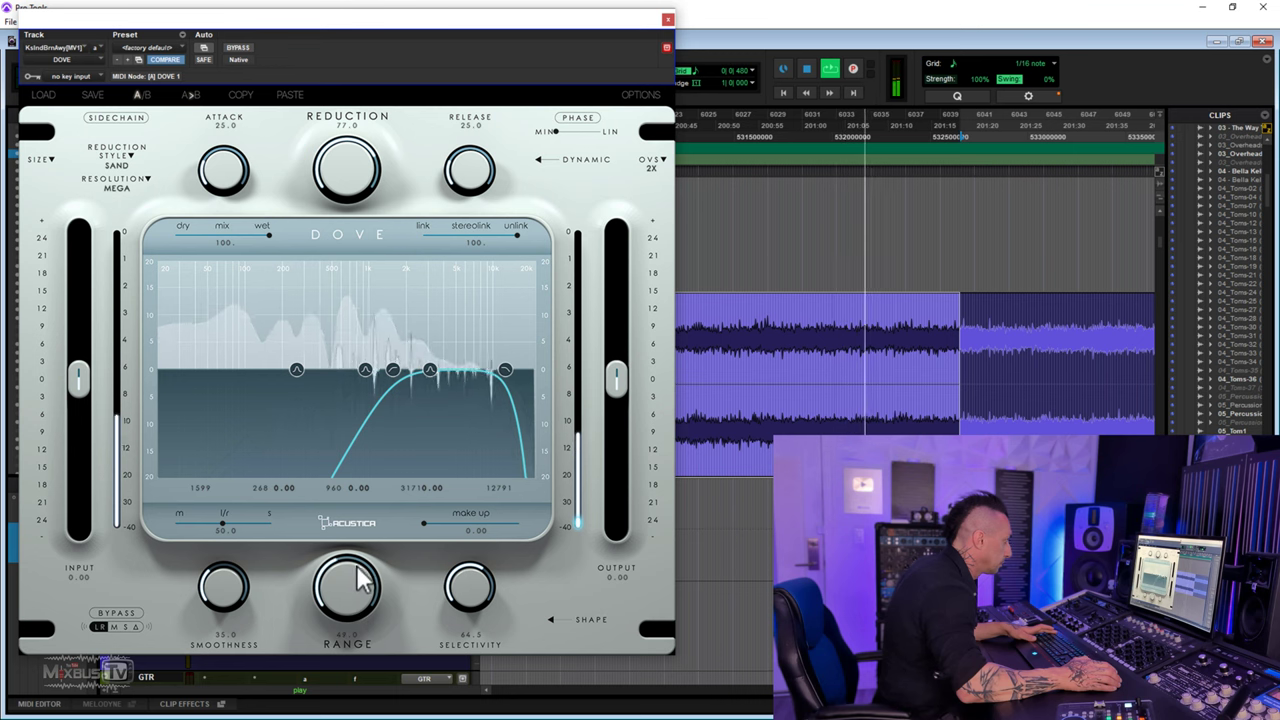
left_click_drag(491, 586, 462, 548)
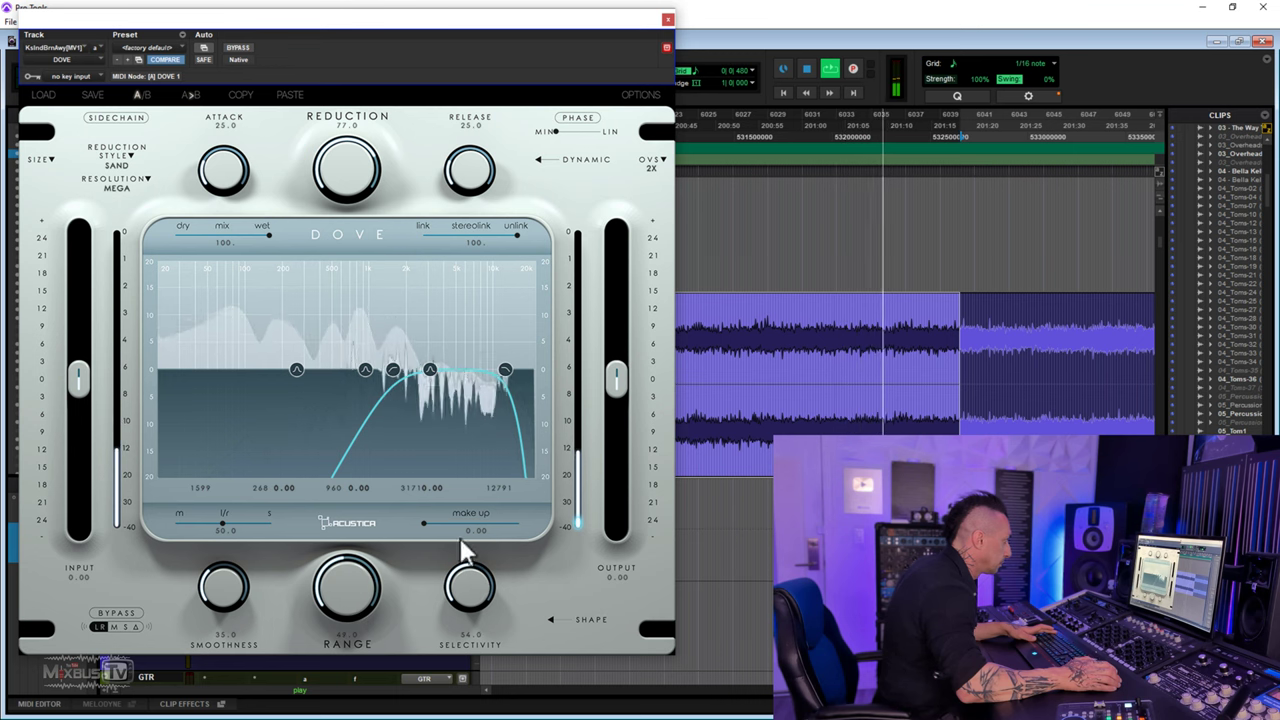
Step: Set Mix to 77.1, the mid/side slider to 63.5 and Reduction to 62.0, and compare against the bypassed sound
left_click_drag(261, 239, 252, 240)
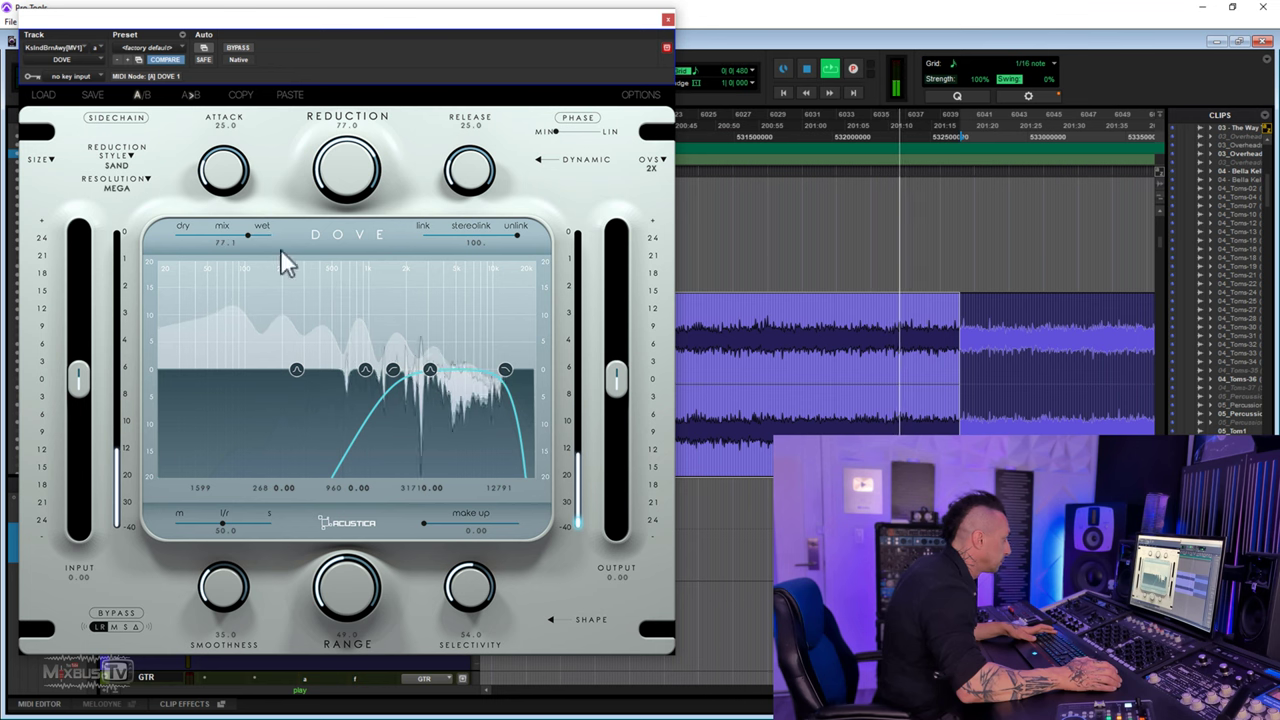
mouse_move(224, 525)
left_mouse_down()
mouse_move(256, 523)
mouse_move(236, 523)
left_mouse_up()
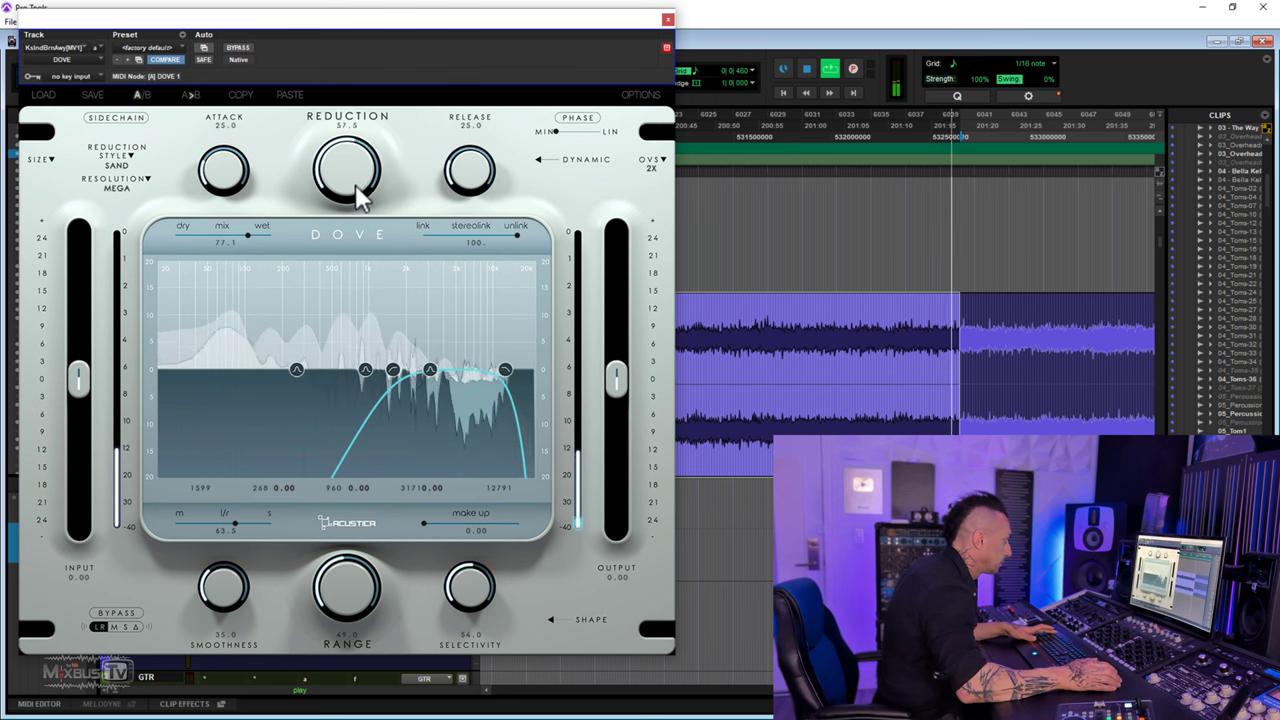
left_click_drag(348, 165, 355, 180)
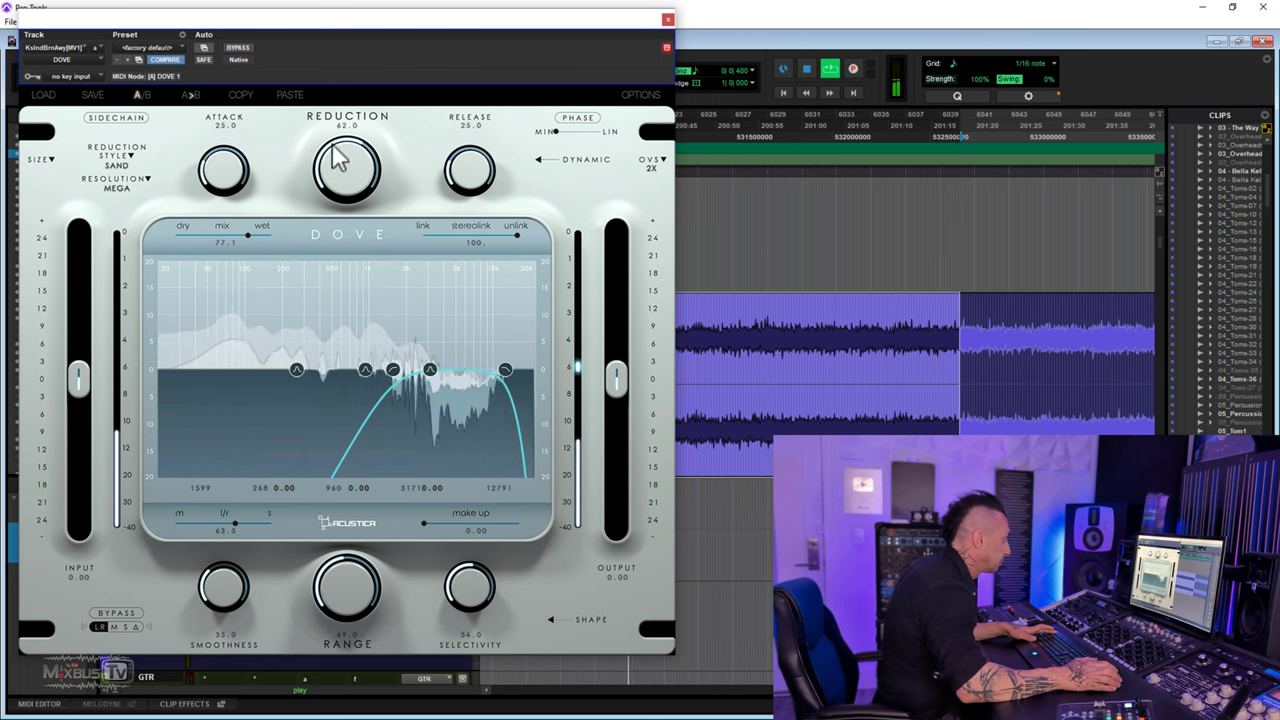
left_click(244, 48)
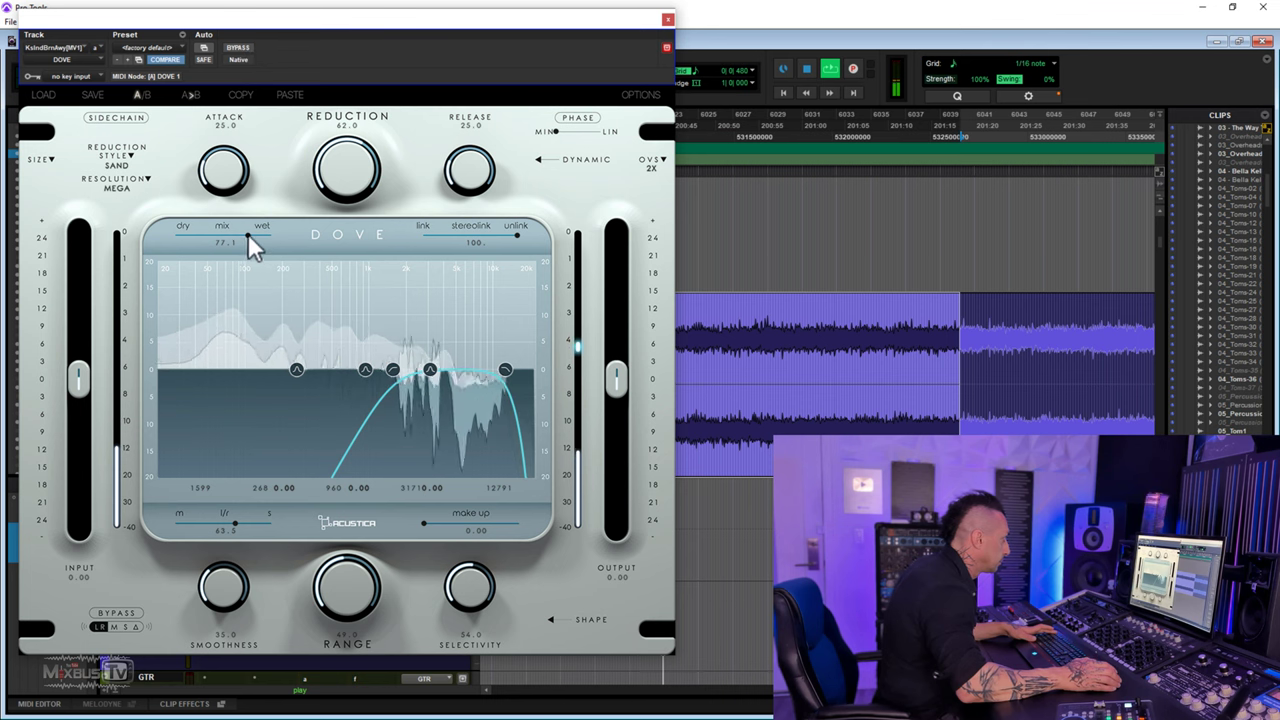
Step: Set Mix to 70.0 and Make Up to 3.71, and compare against the bypassed sound
left_click_drag(248, 235, 240, 236)
left_click_drag(423, 522, 443, 523)
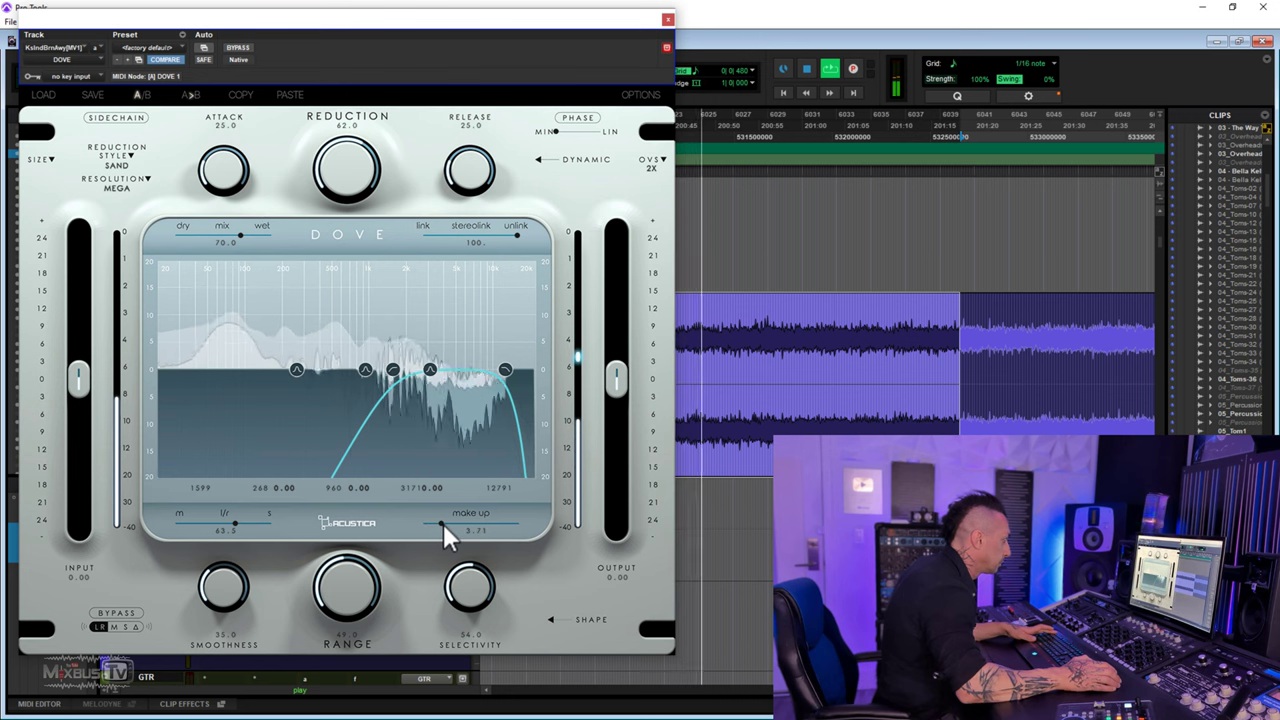
left_click(243, 47)
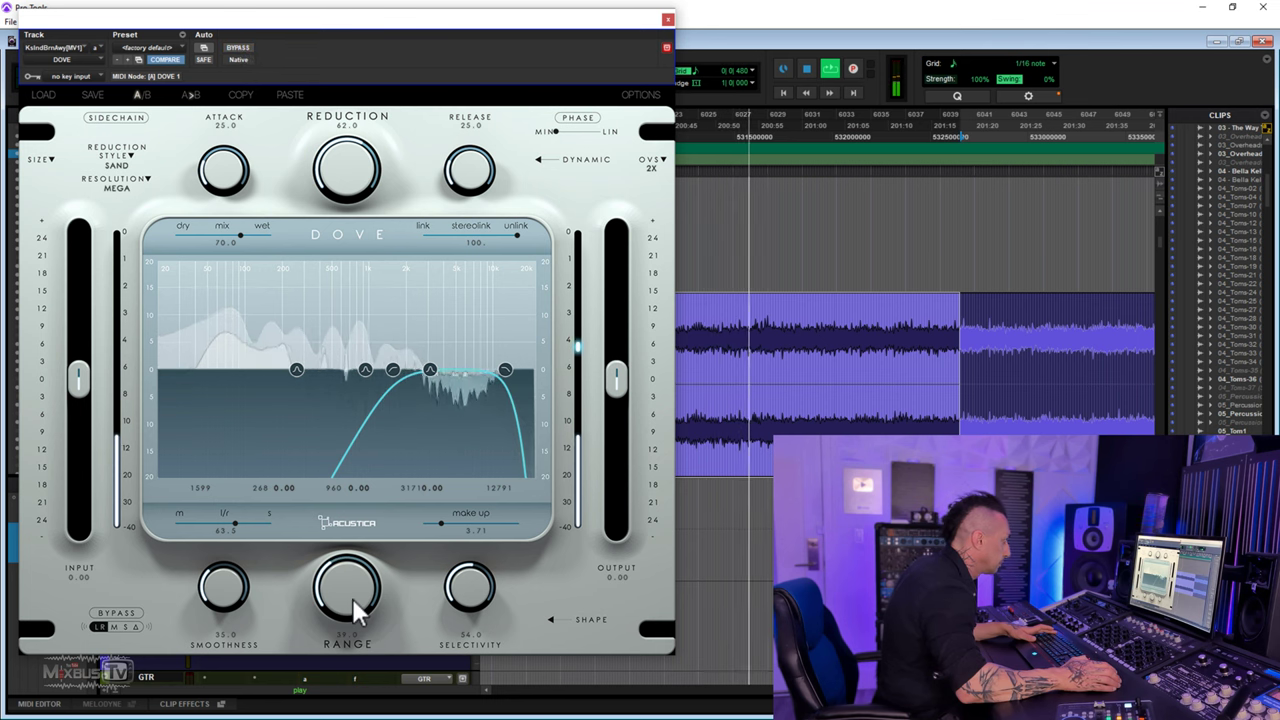
Step: Set Range to 39.0 and Selectivity to 33.5, and compare by bypassing and re-enabling the plugin
left_click_drag(352, 598, 352, 615)
left_click_drag(474, 609, 474, 635)
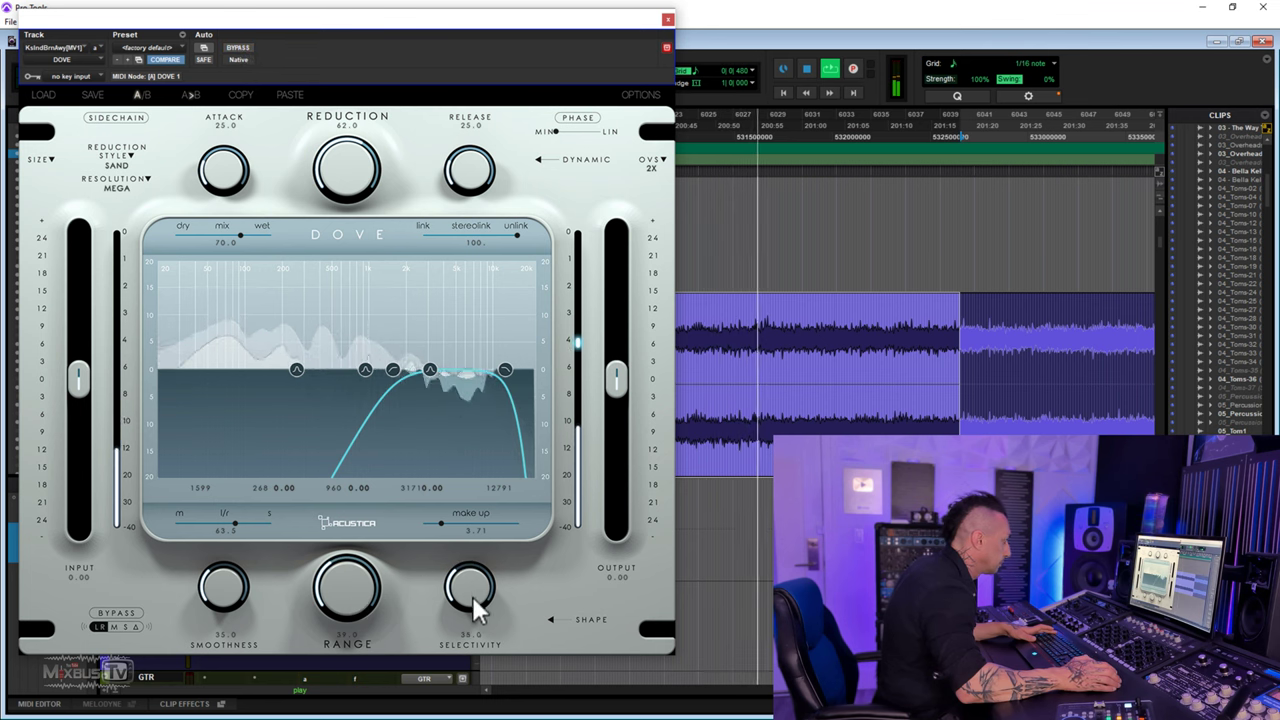
left_click(246, 50)
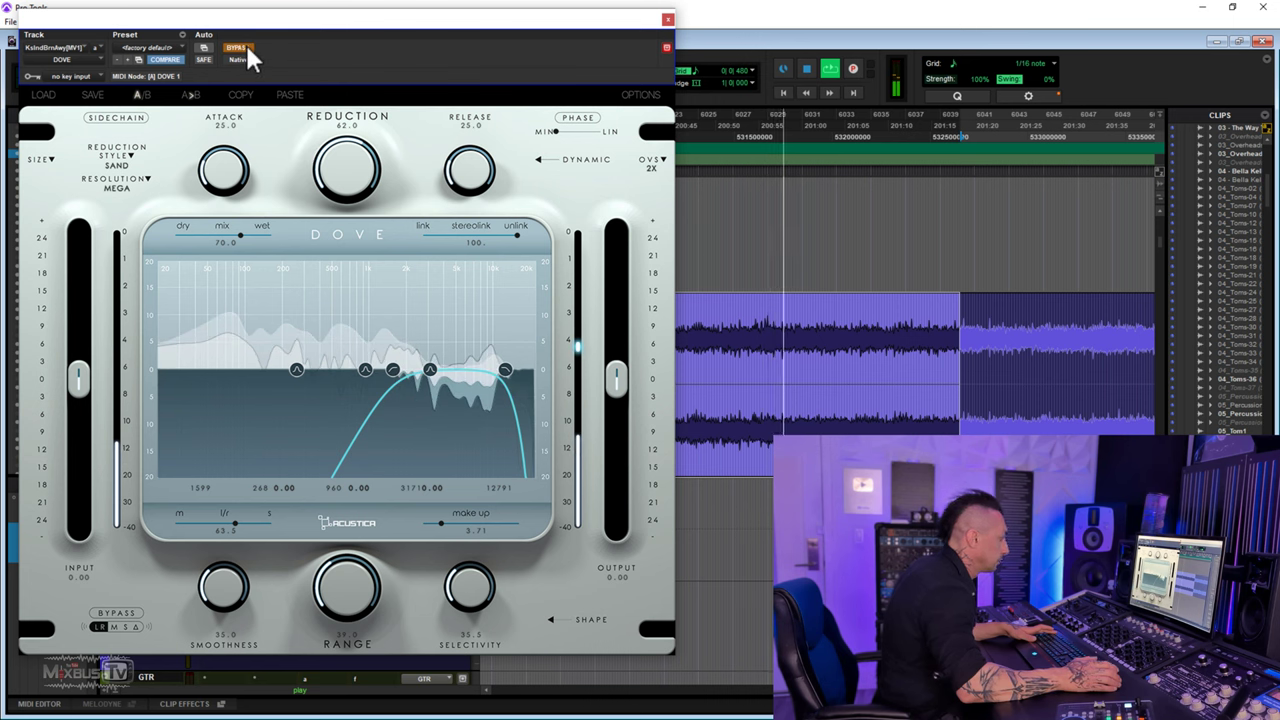
left_click(246, 50)
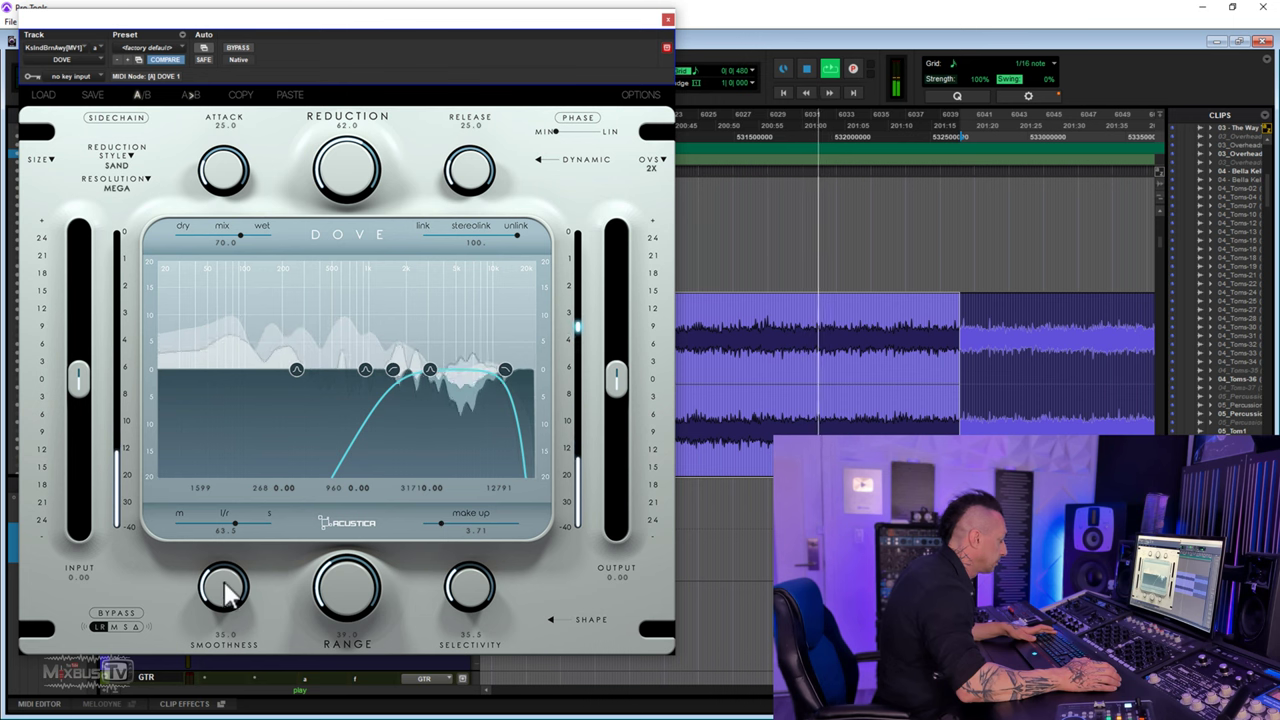
Step: Set Smoothness to 58.5, the mid/side slider to 57.8 and Make Up to 4.29, and compare by bypassing and re-enabling the plugin
left_click_drag(225, 590, 230, 522)
left_click_drag(437, 526, 446, 520)
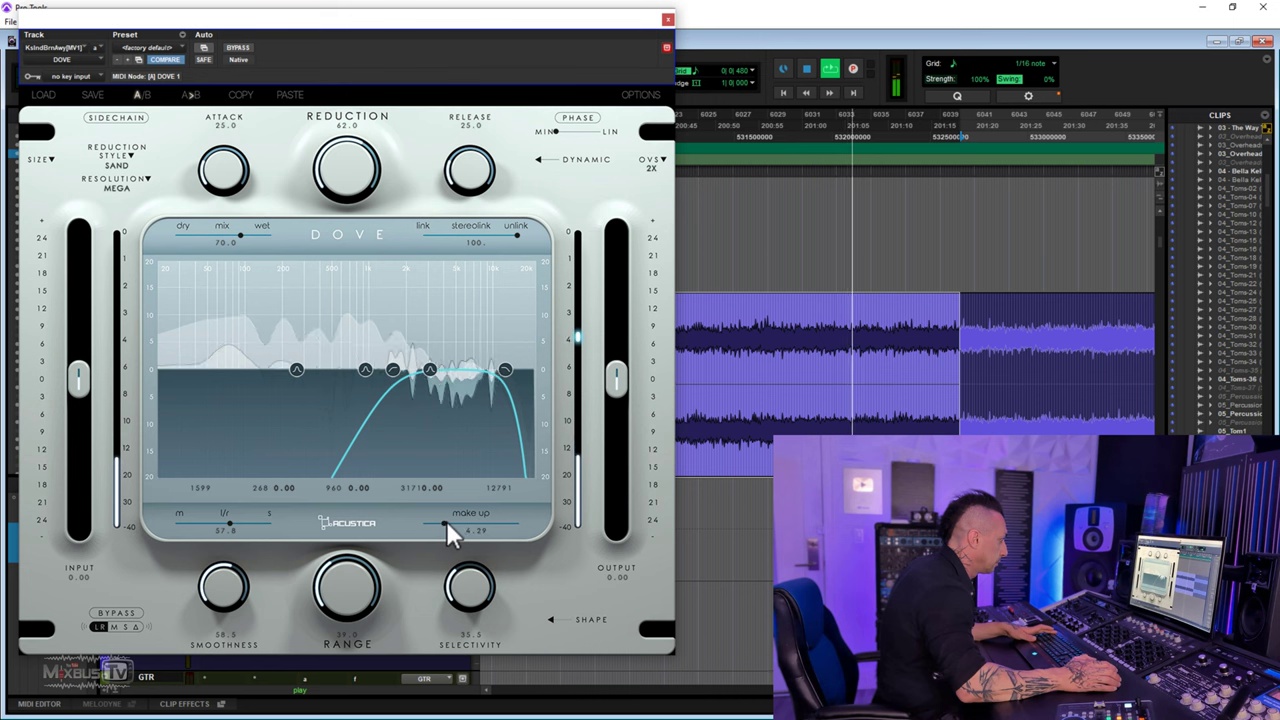
left_click(240, 48)
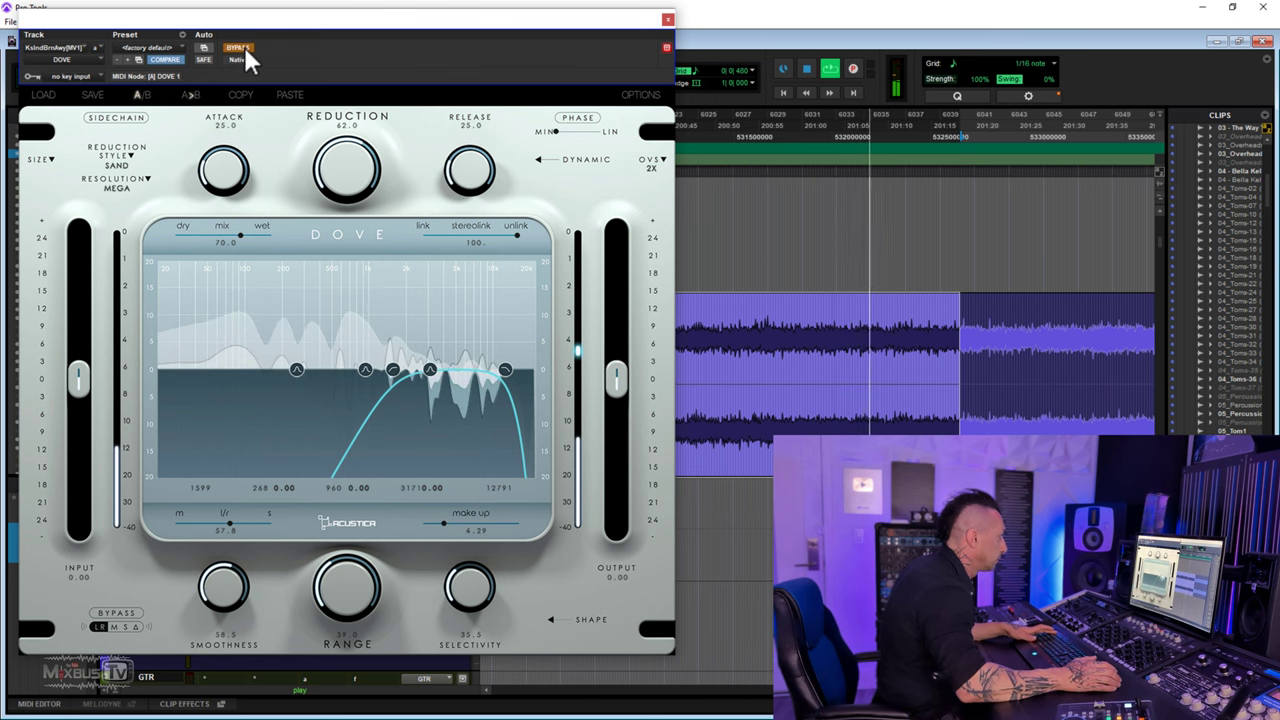
left_click(240, 48)
Step: Set the high cut to 9157 Hz, raise the upper bell band to 13.25 at 3159 Hz and set Range to 15.0
left_click_drag(506, 371, 491, 378)
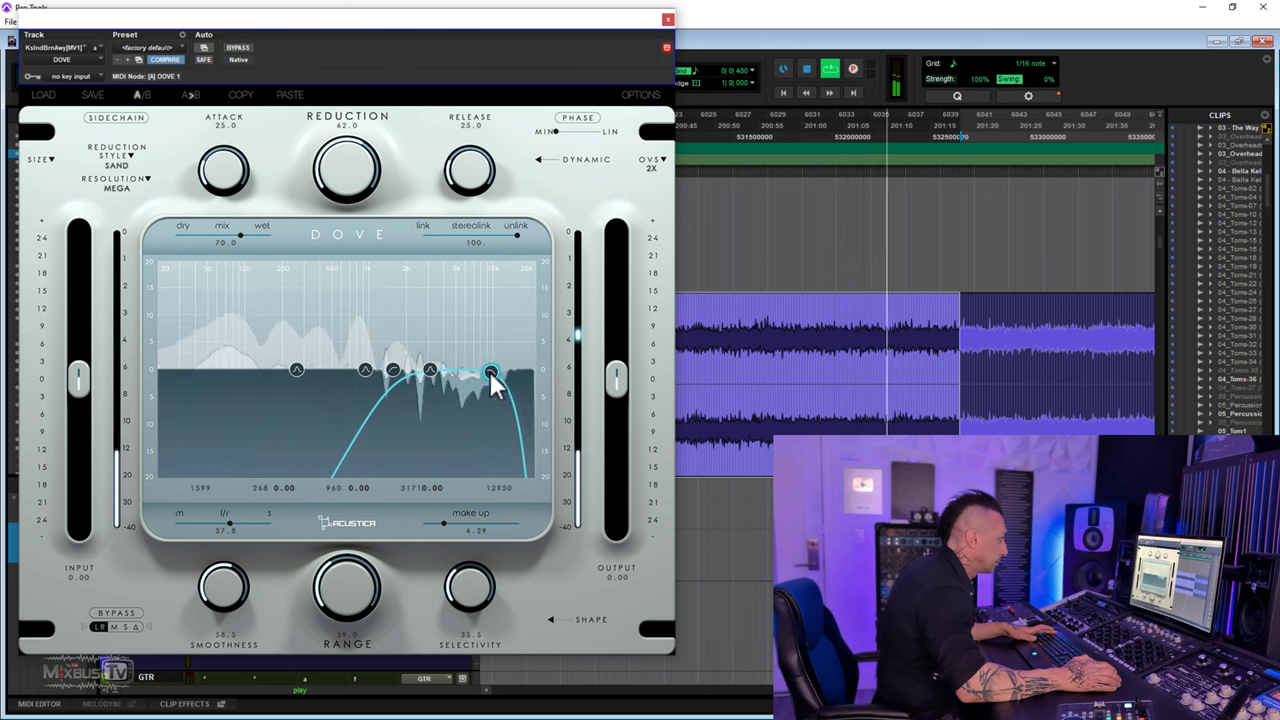
left_click_drag(420, 345, 430, 299)
left_click_drag(360, 593, 394, 603)
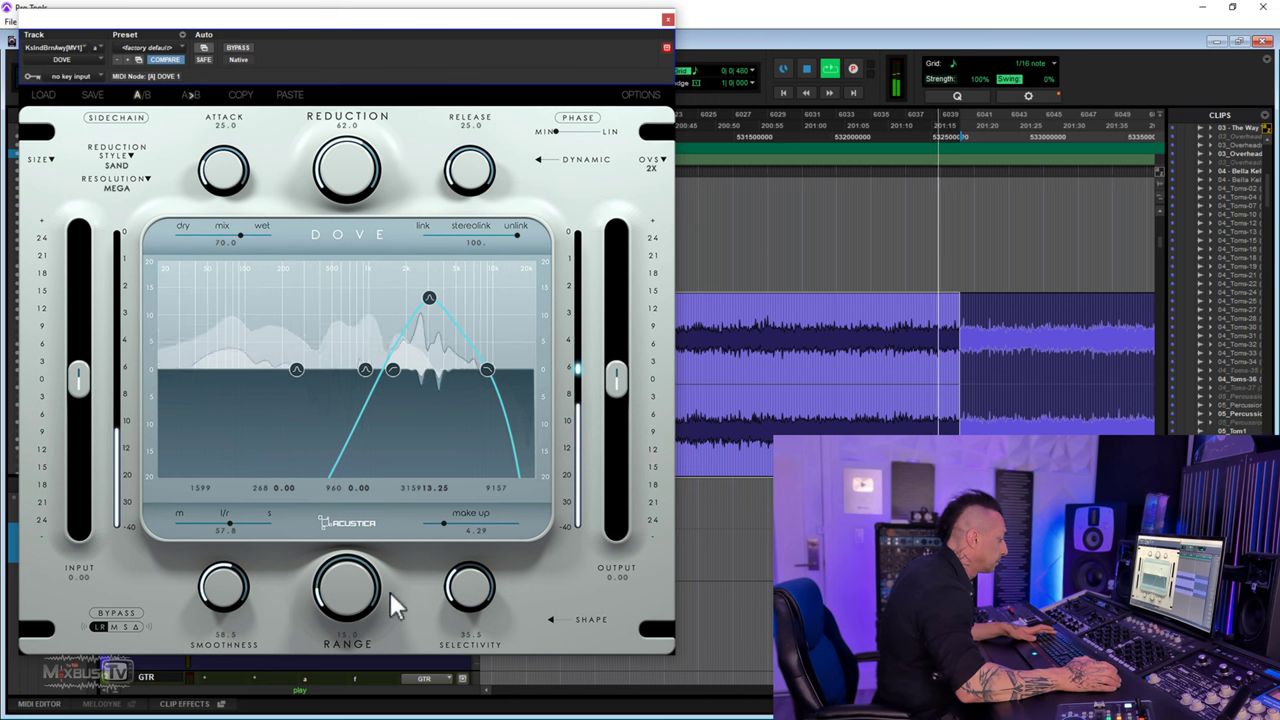
Step: Set Selectivity to 58.0, Reduction to 79.0 and Make Up to 2.29, and re-enable the bypassed plugin
left_click_drag(480, 586, 483, 590)
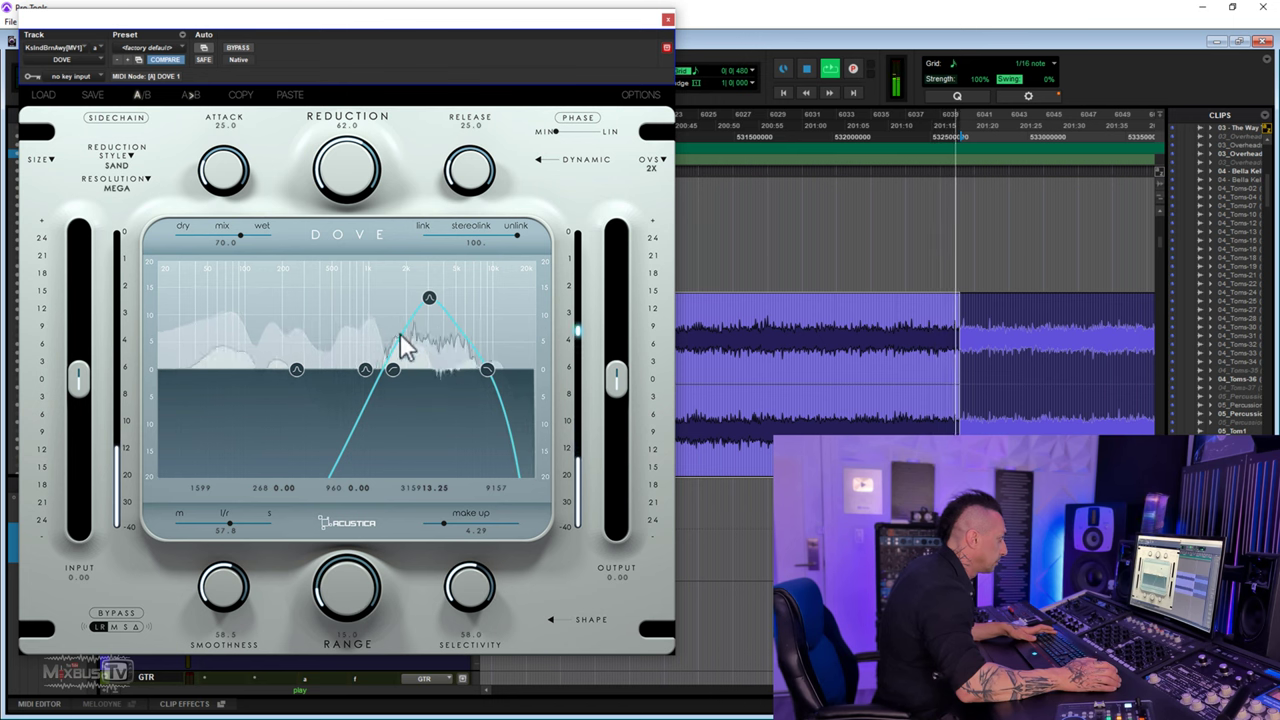
left_click_drag(345, 168, 345, 175)
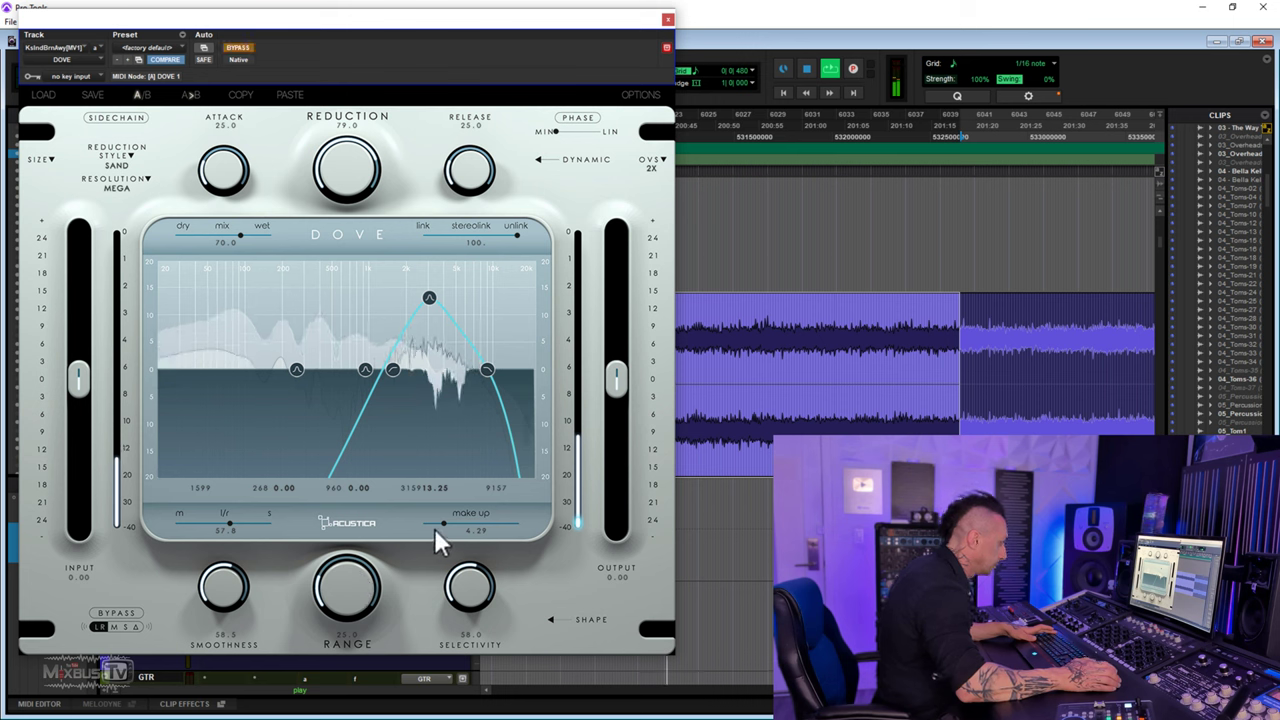
left_click(240, 47)
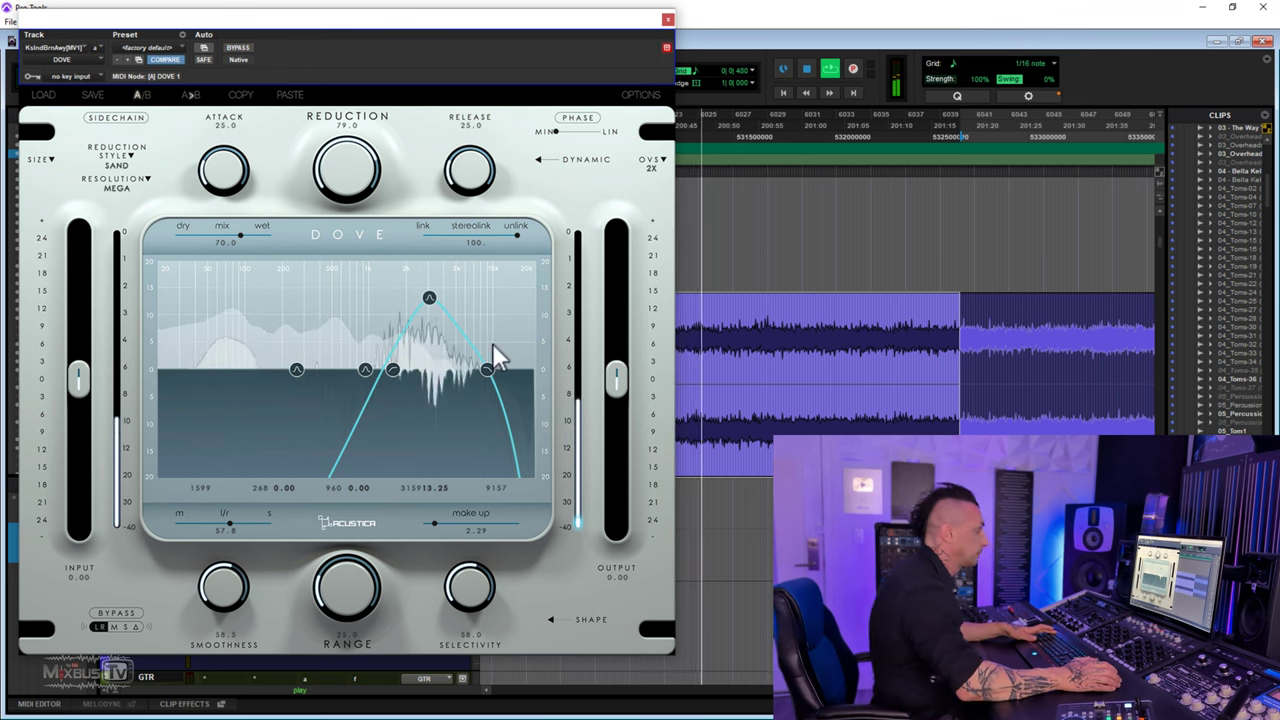
Step: Stop playback to lower the low cut to 470 Hz, and resume to move the raised bell band to 15.21 at 4694 Hz
left_click(808, 68)
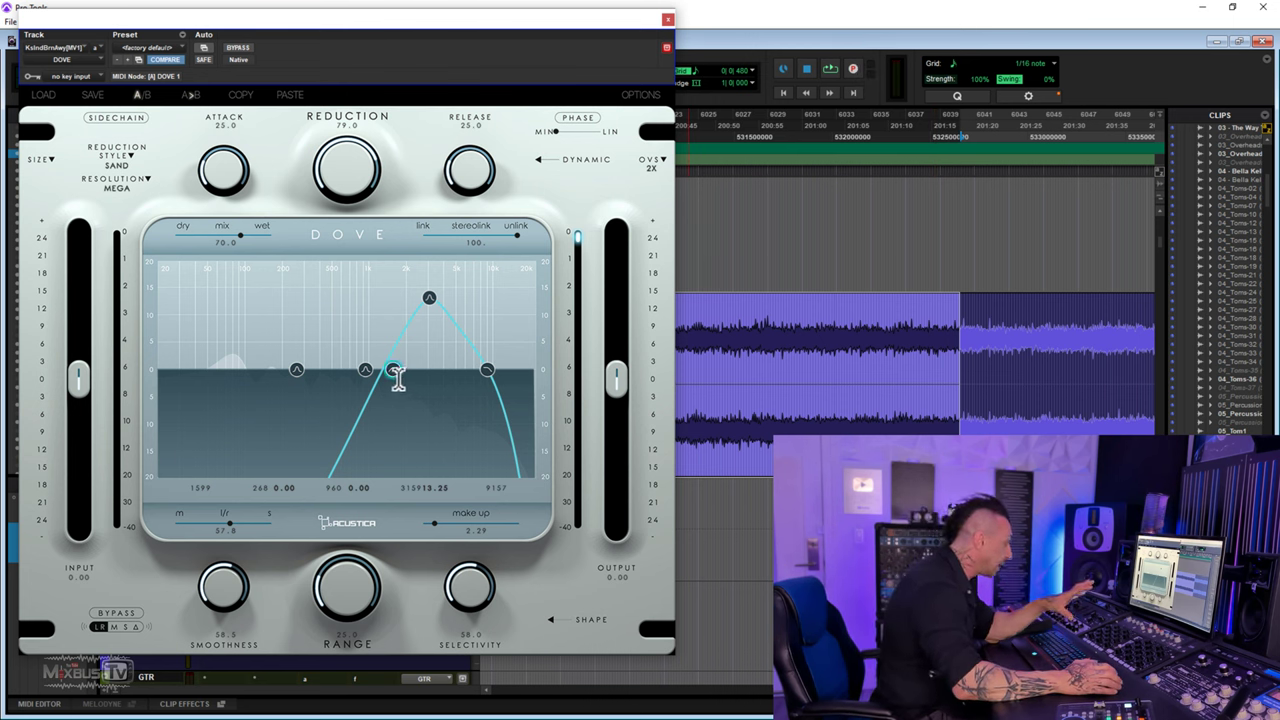
left_click_drag(397, 377, 331, 377)
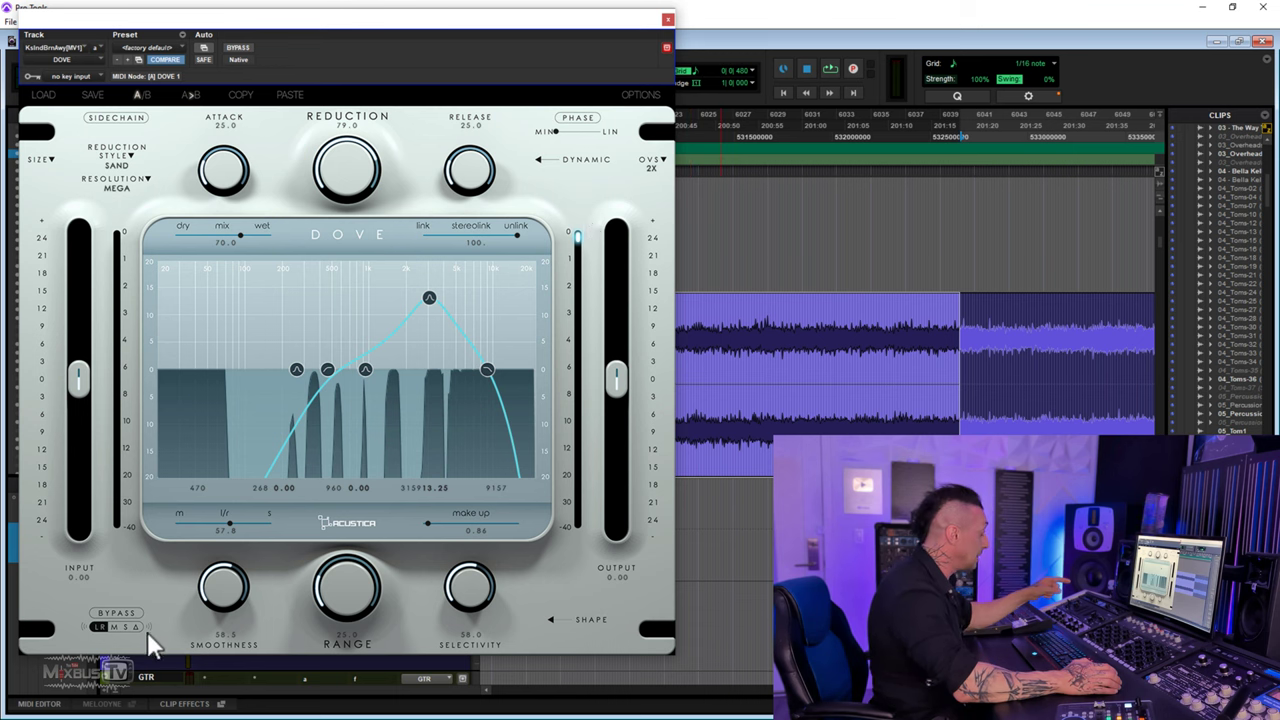
left_click(831, 68)
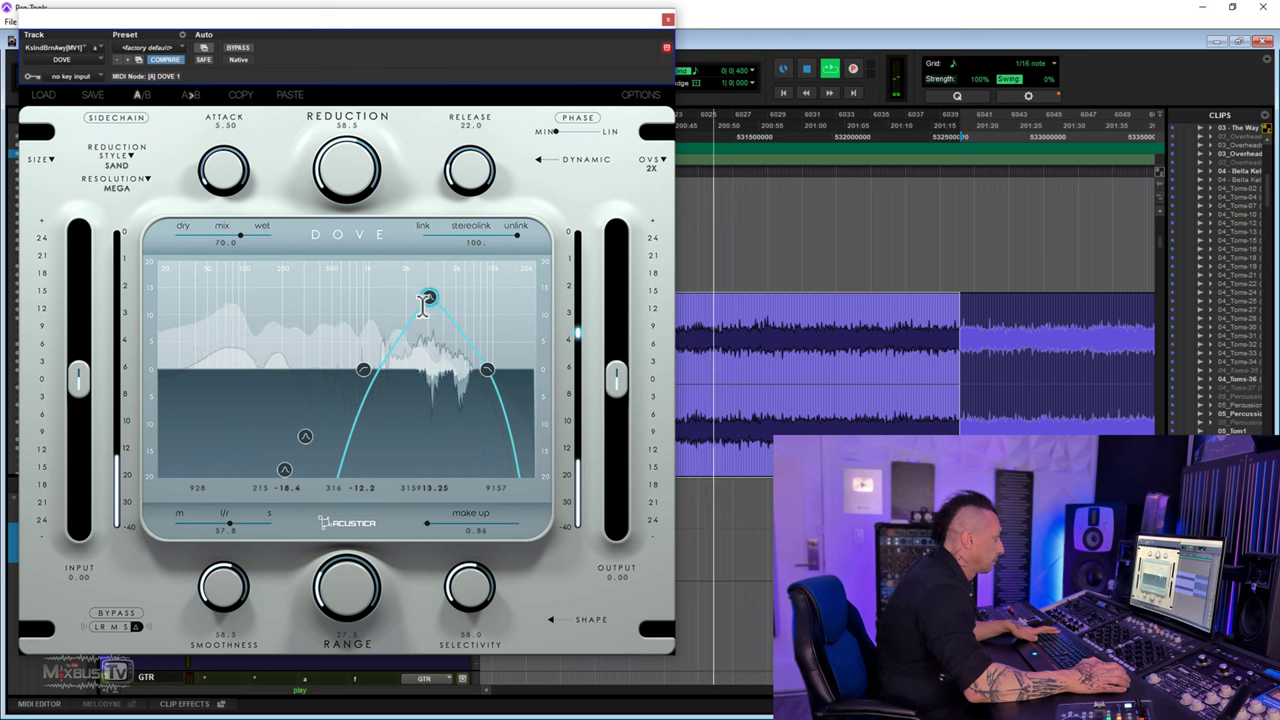
left_click_drag(441, 300, 453, 287)
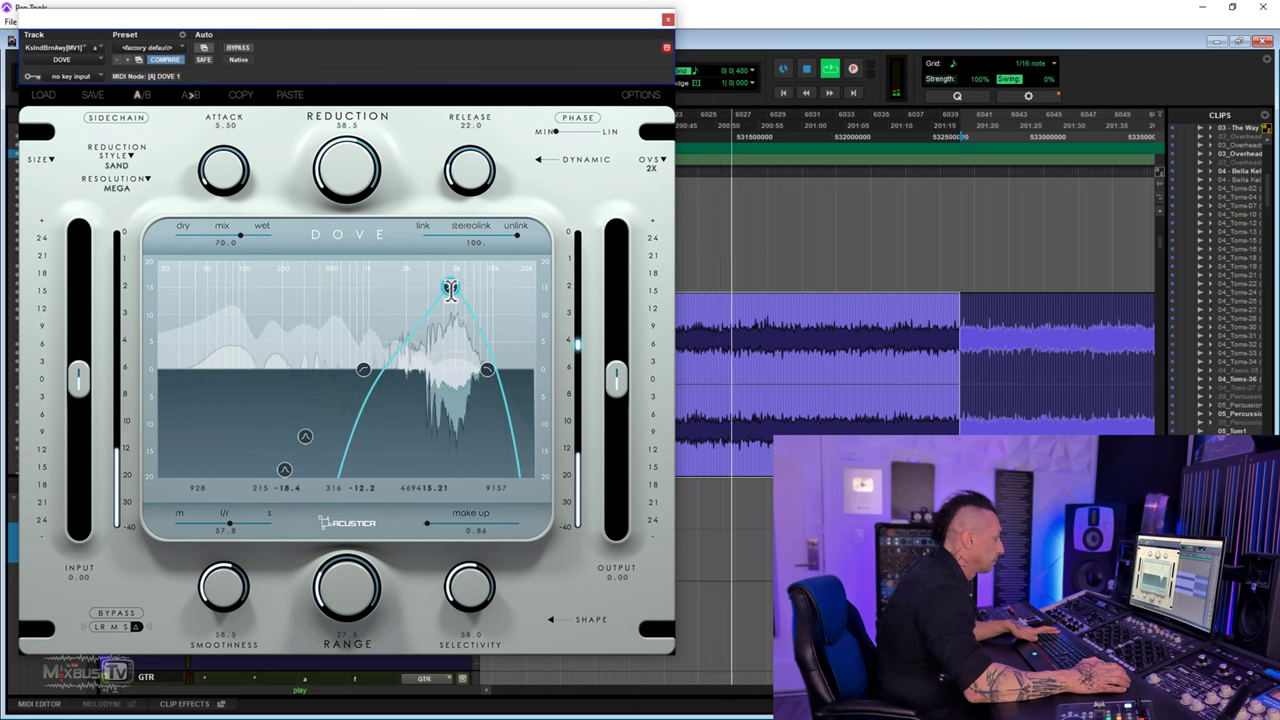
Step: Audition the Vari Mu Soft - El Rey and Diode Hard - Gold reduction styles, and settle on Diode Soft - Gold
left_click(116, 165)
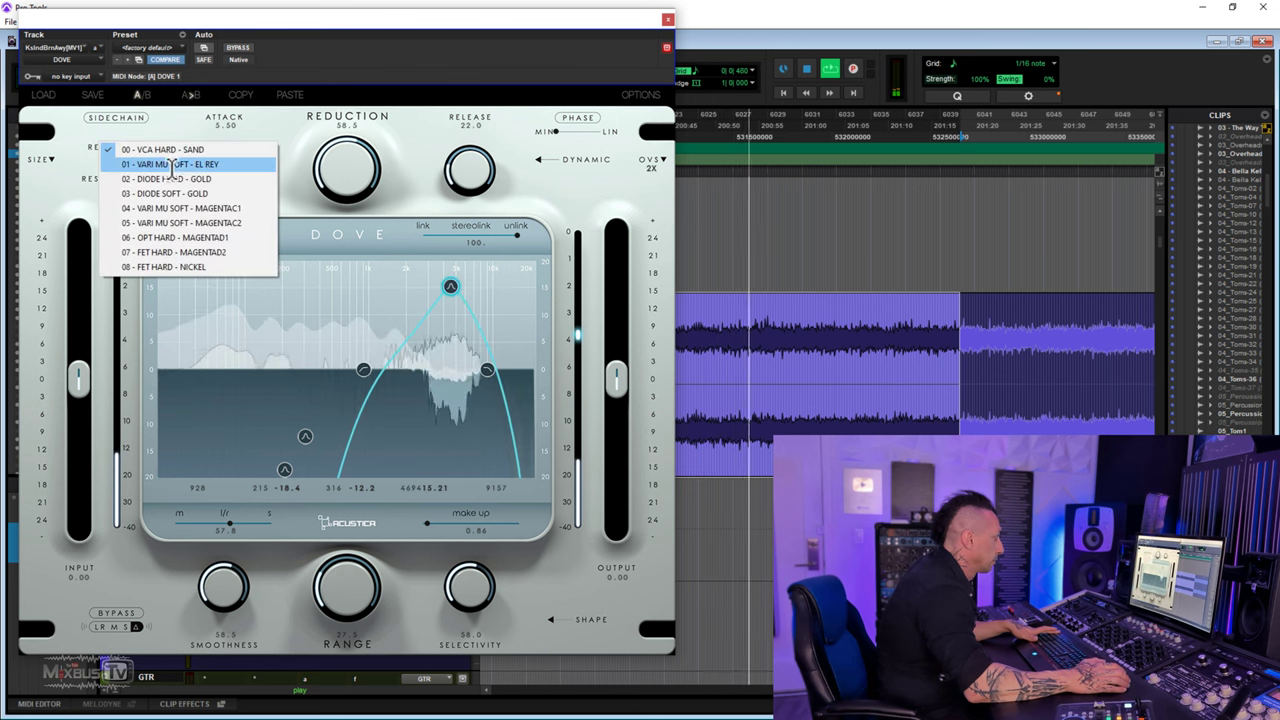
left_click(175, 165)
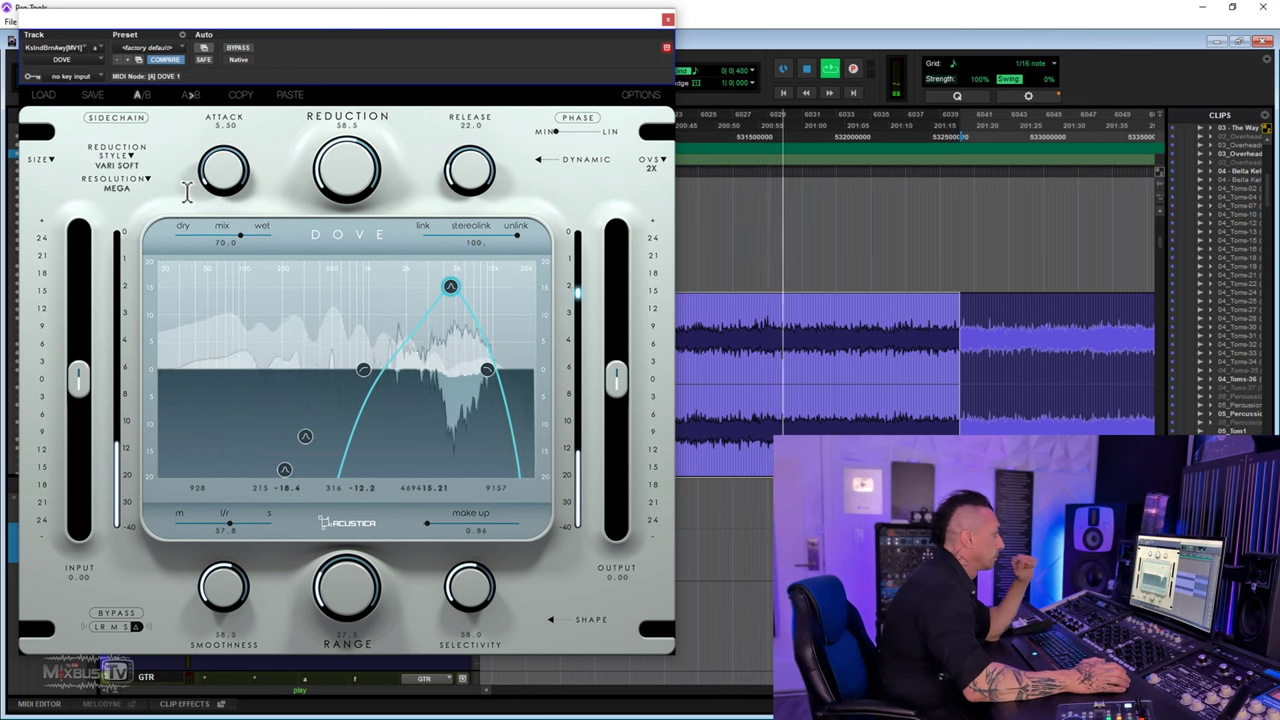
left_click(117, 164)
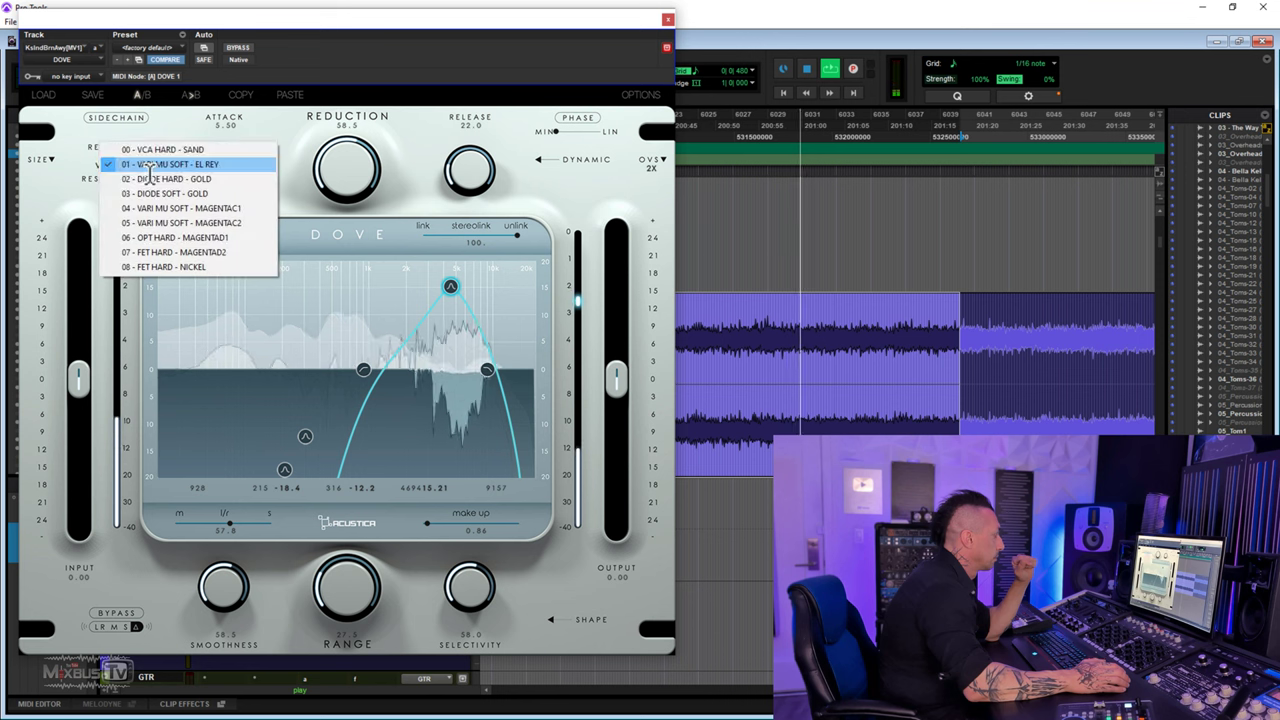
left_click(160, 178)
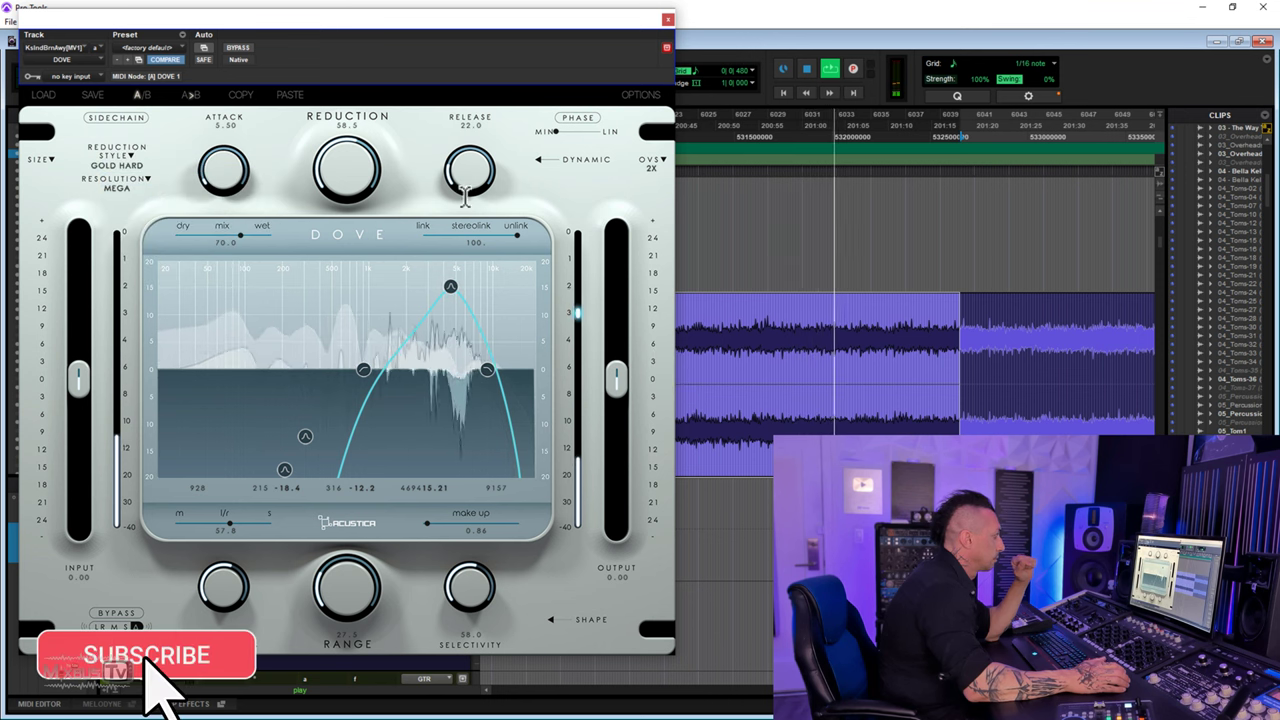
left_click(128, 153)
left_click(150, 166)
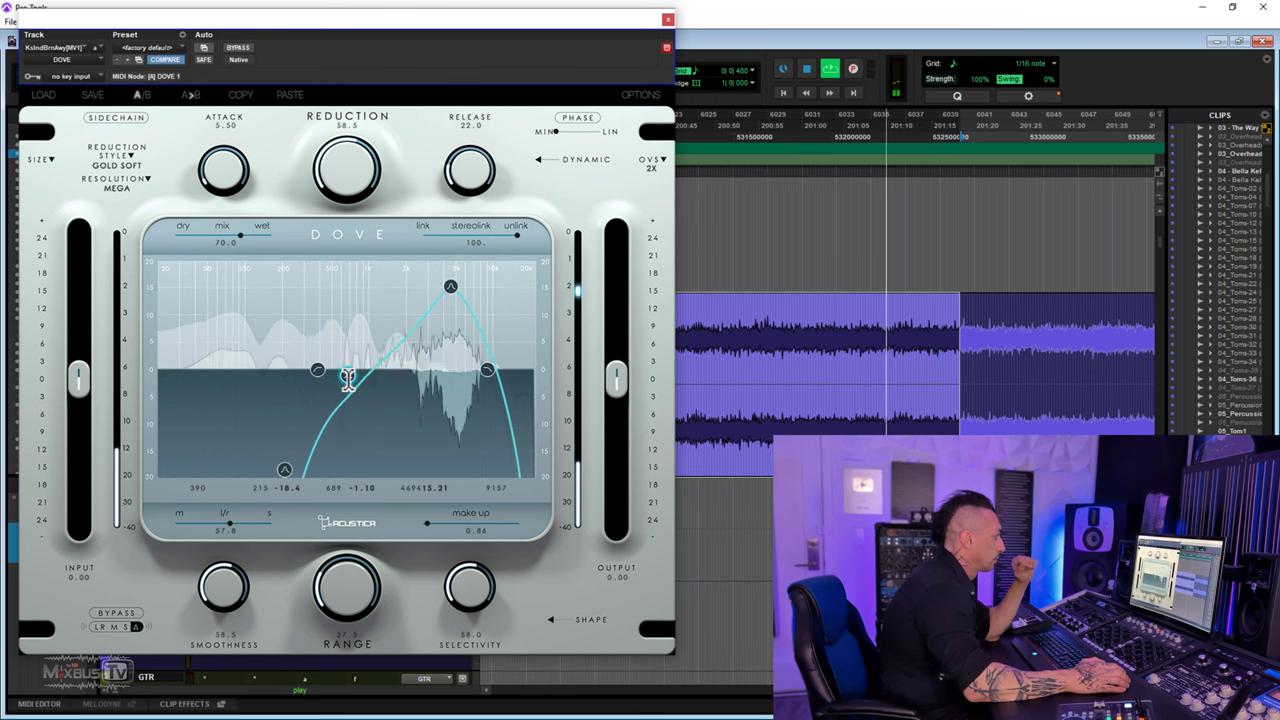
Step: Audition the Vari Mu Soft - MagentaC1, Vari Mu Soft - MagentaC2 and Opt Hard - MagentaD1 reduction styles during playback
left_click(151, 171)
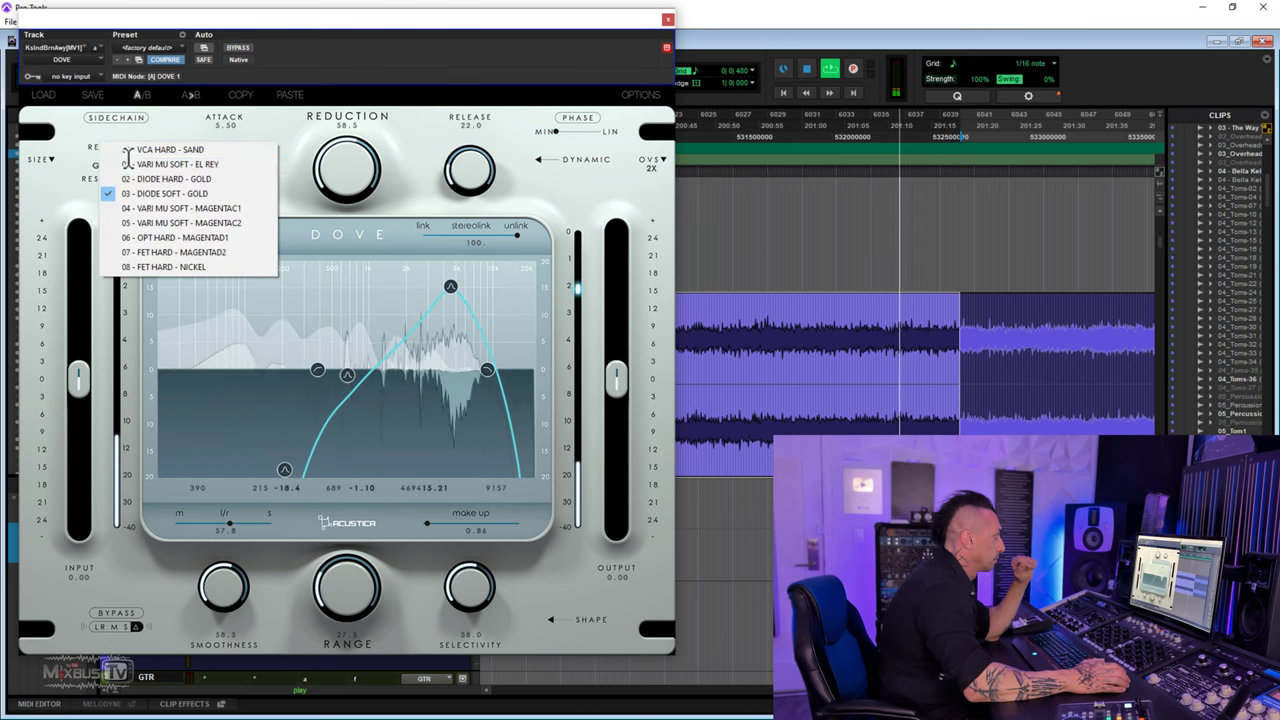
left_click(170, 208)
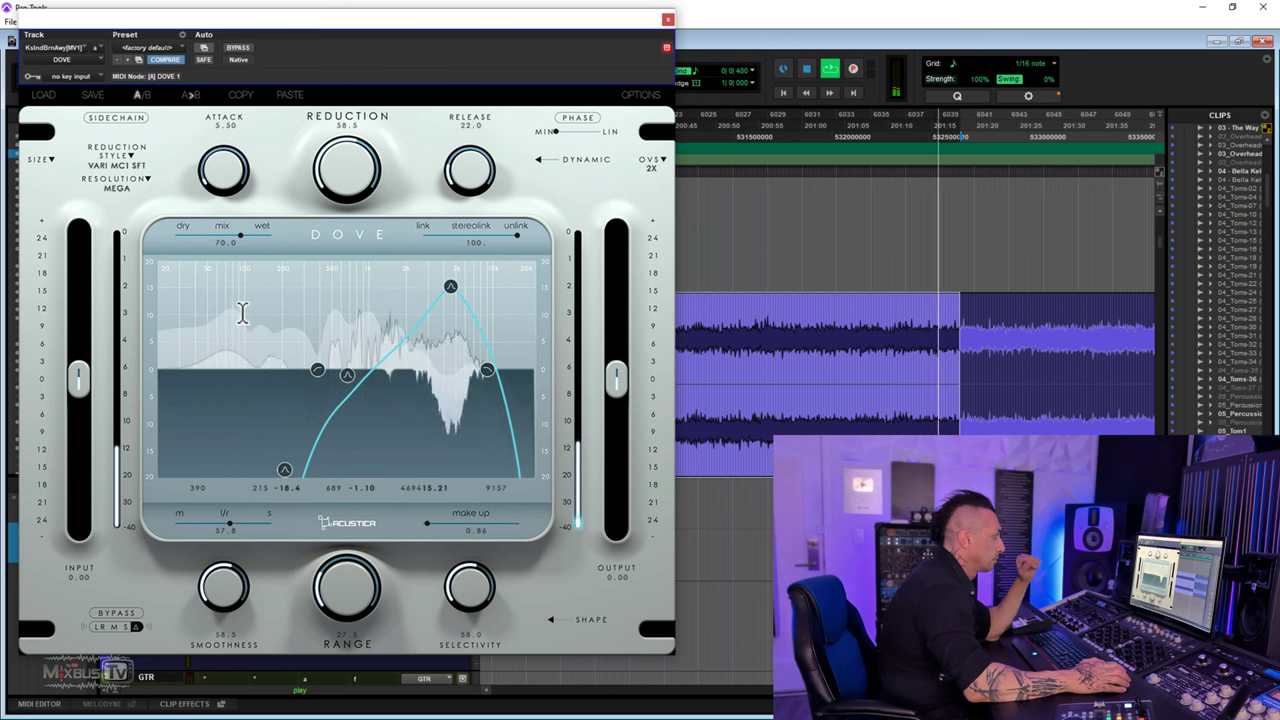
left_click(129, 155)
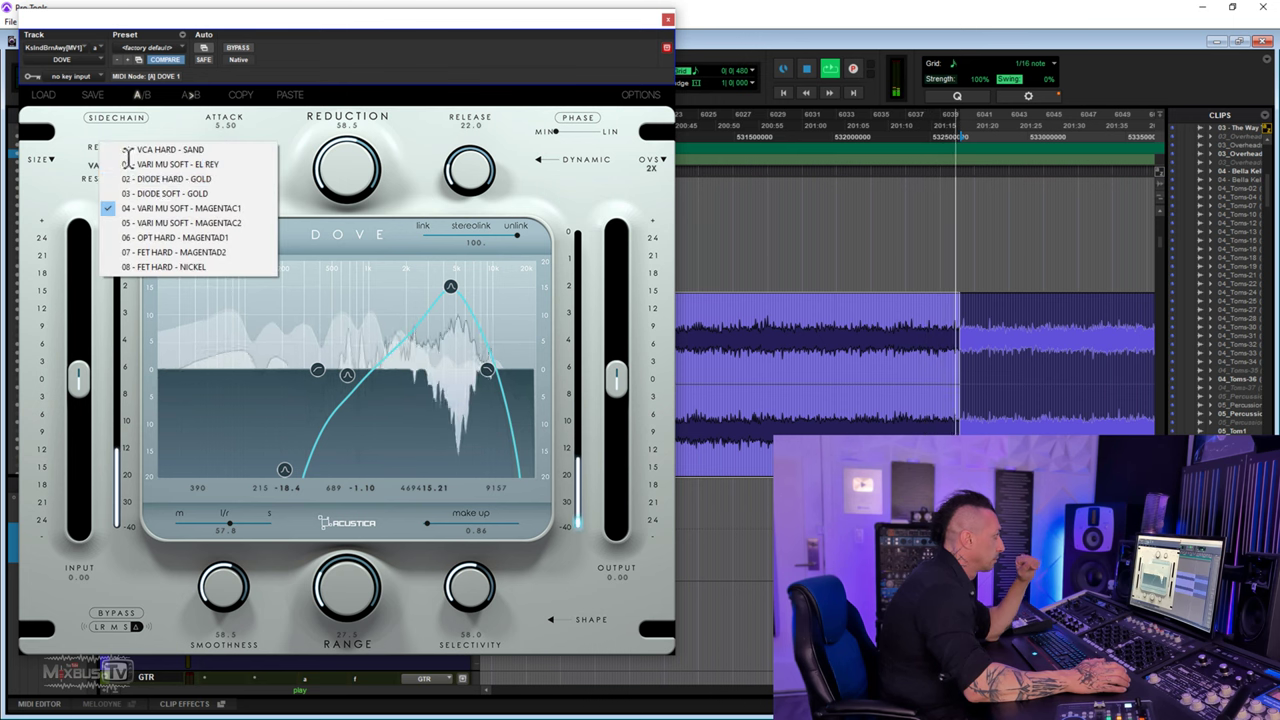
left_click(200, 224)
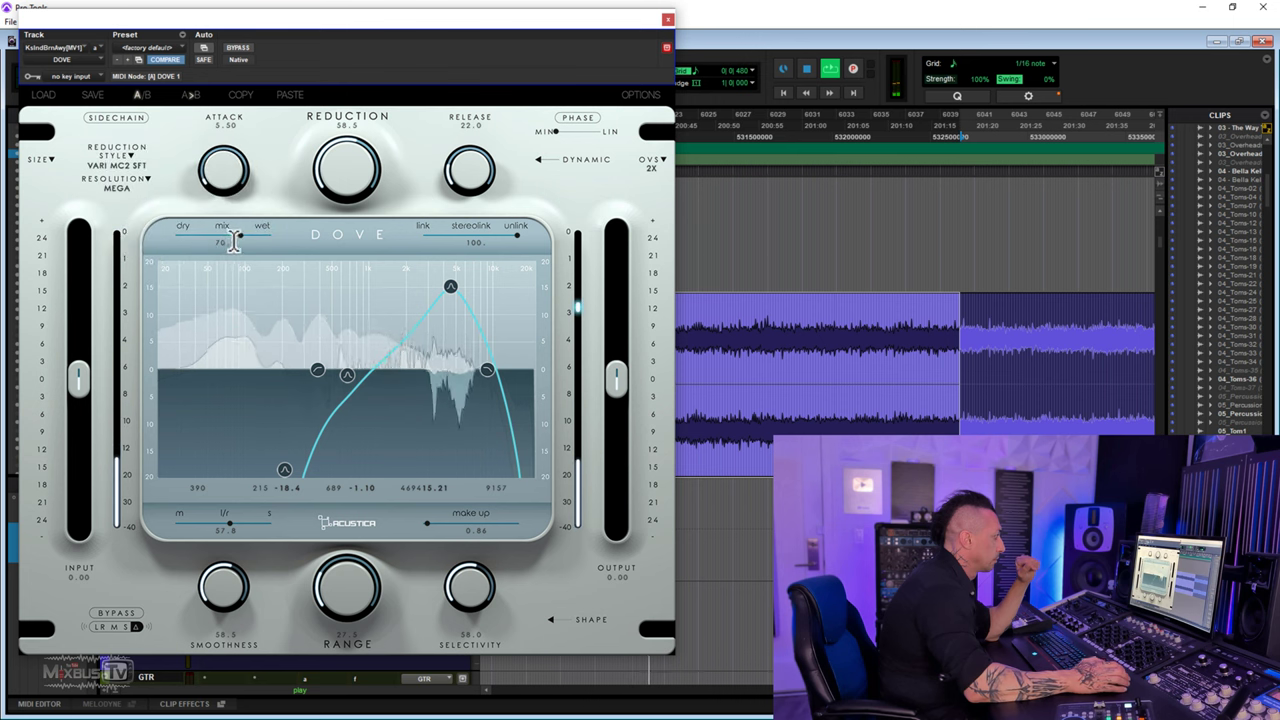
left_click(129, 155)
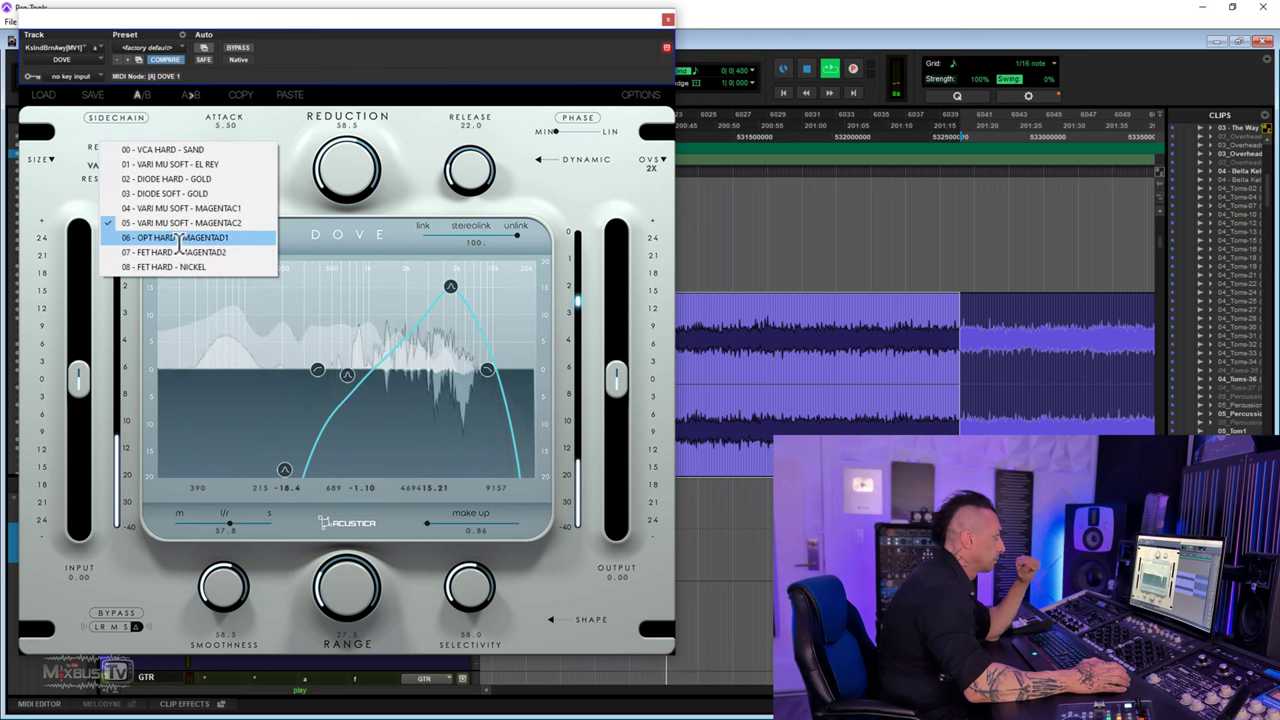
left_click(184, 240)
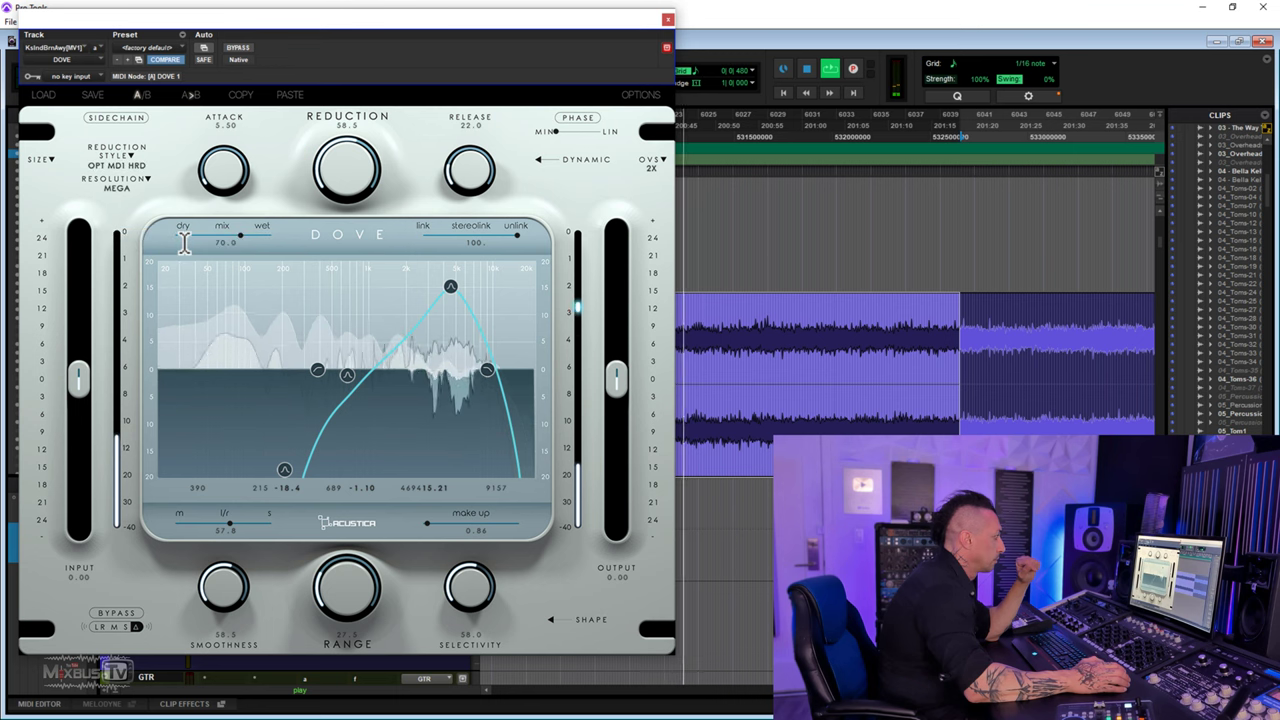
Step: Compare the FET Hard - MagentaD2 and FET Hard - Nickel reduction styles, return to FET Hard - MagentaD2 and stop playback
left_click(125, 160)
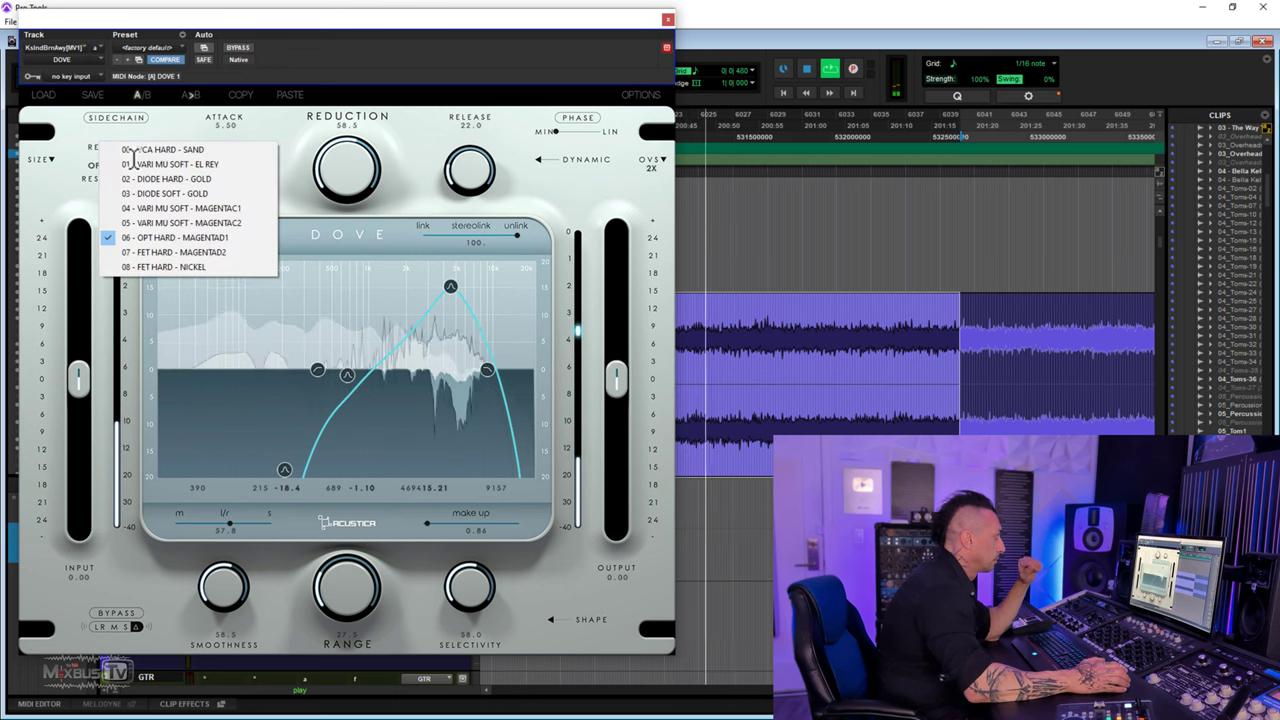
left_click(188, 252)
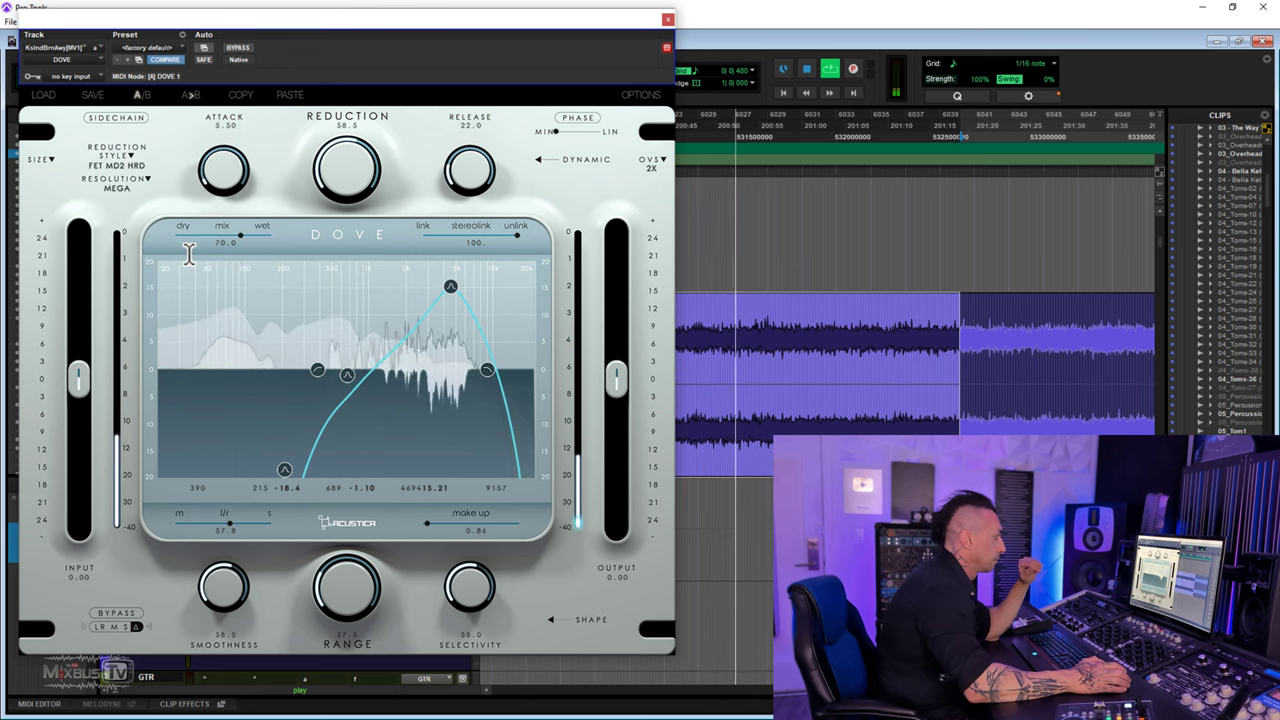
left_click(131, 162)
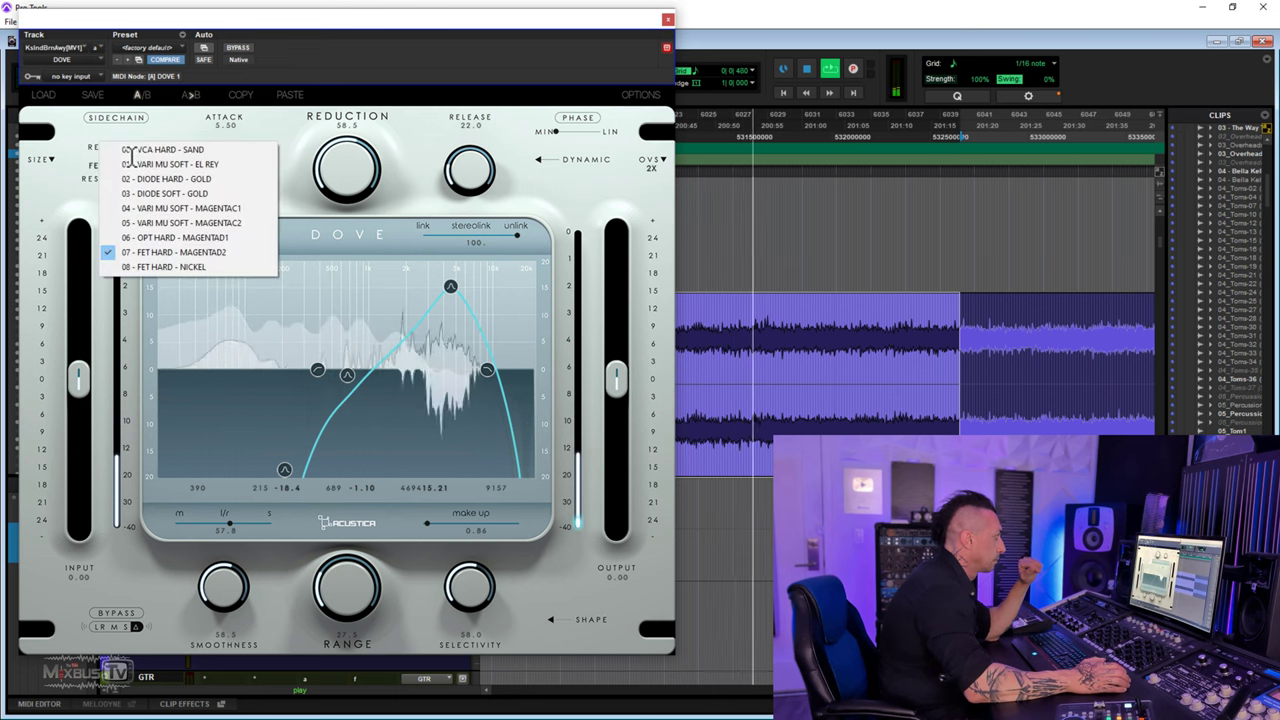
left_click(186, 267)
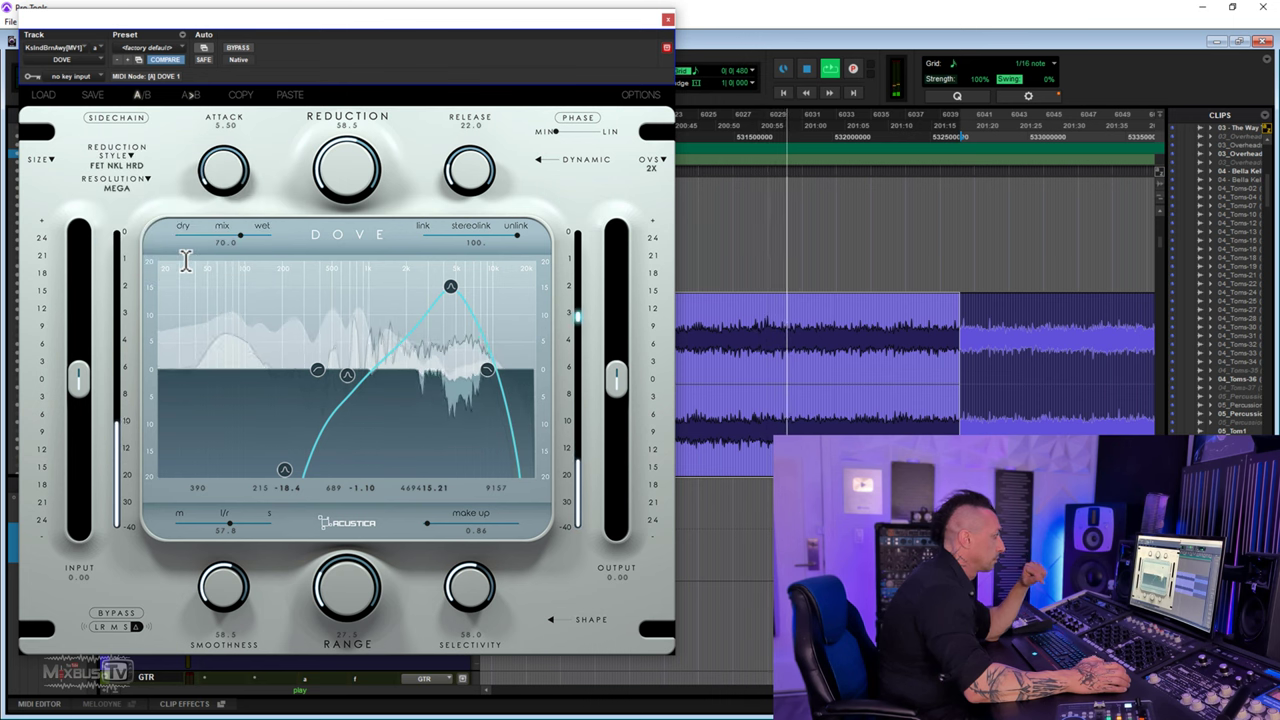
left_click(131, 162)
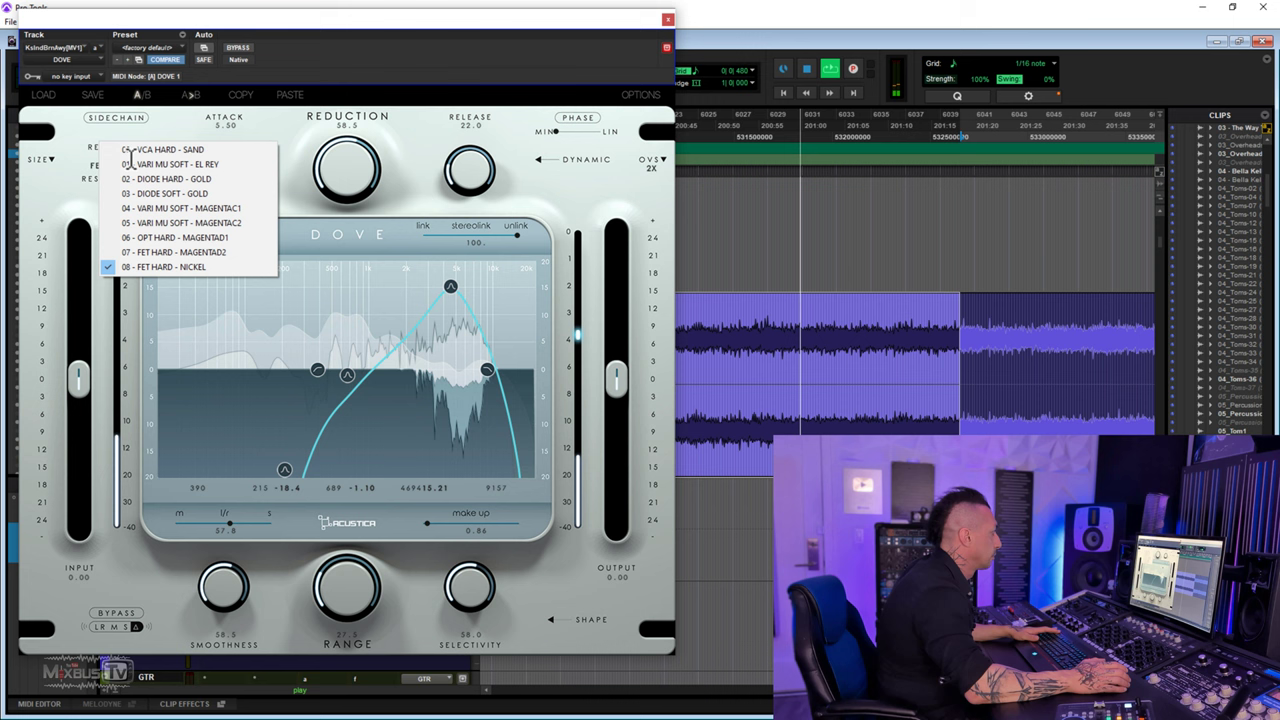
left_click(203, 253)
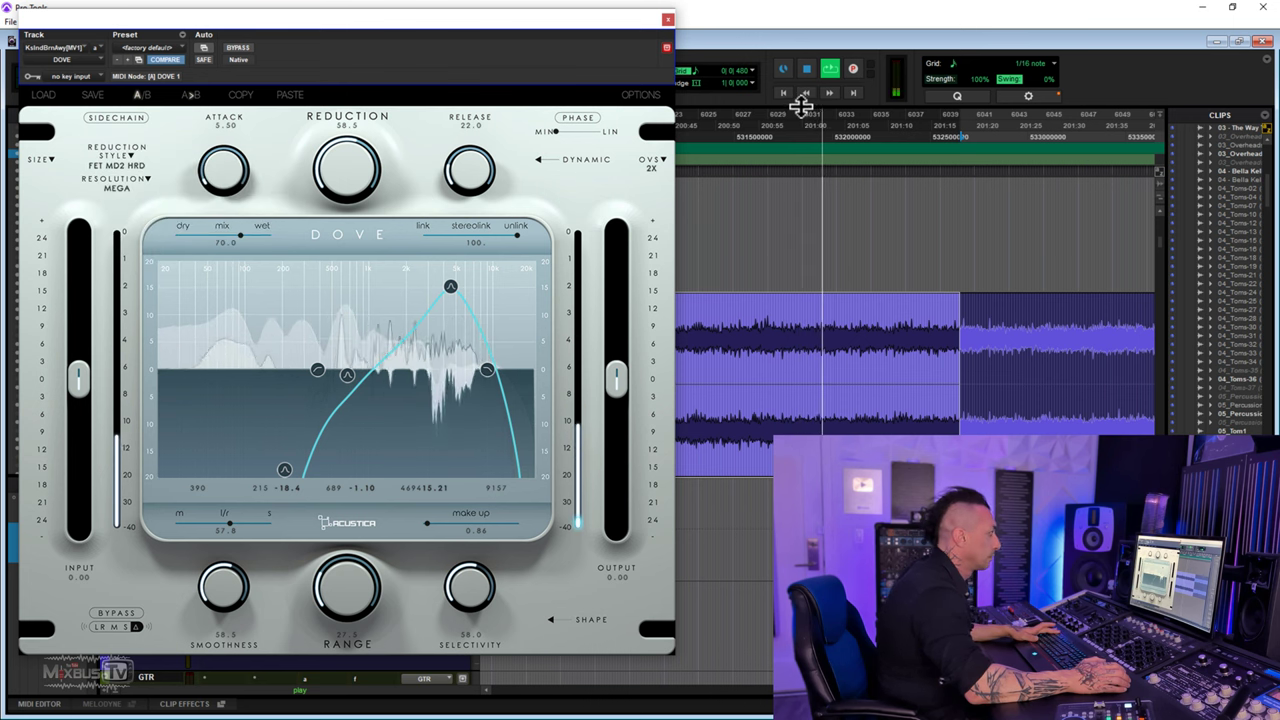
left_click(806, 68)
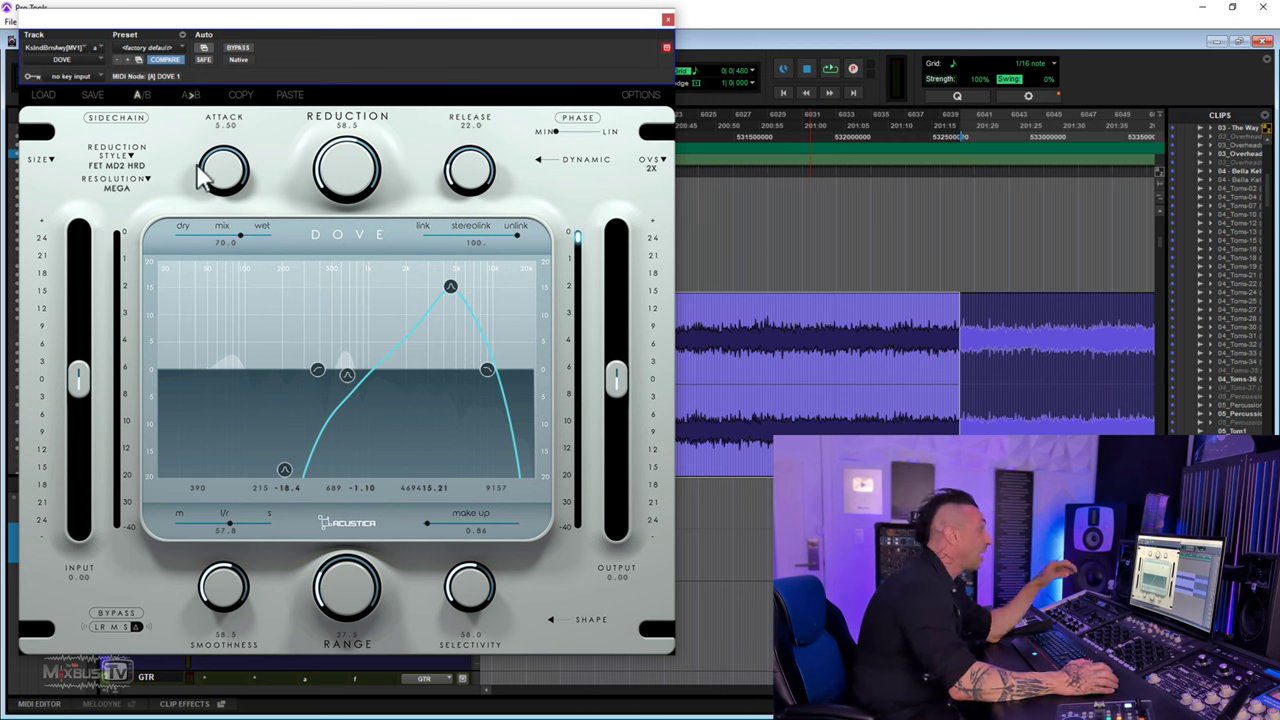
left_click(134, 162)
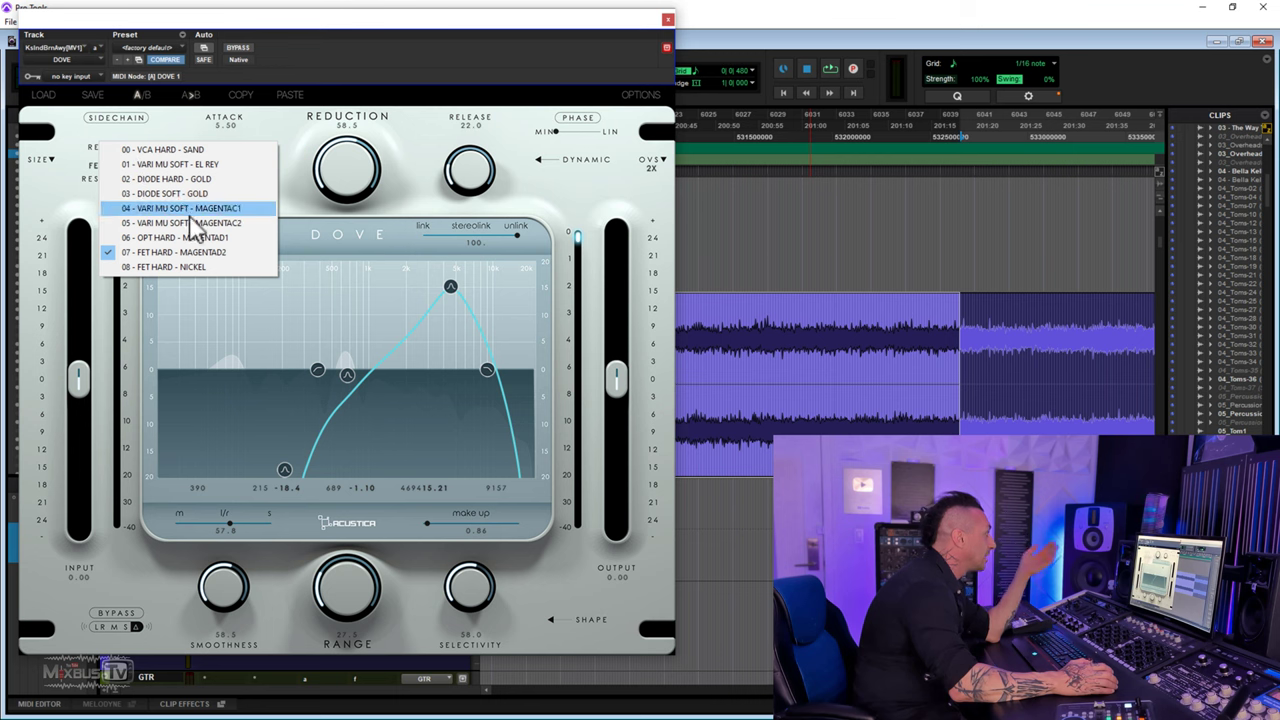
left_click(527, 80)
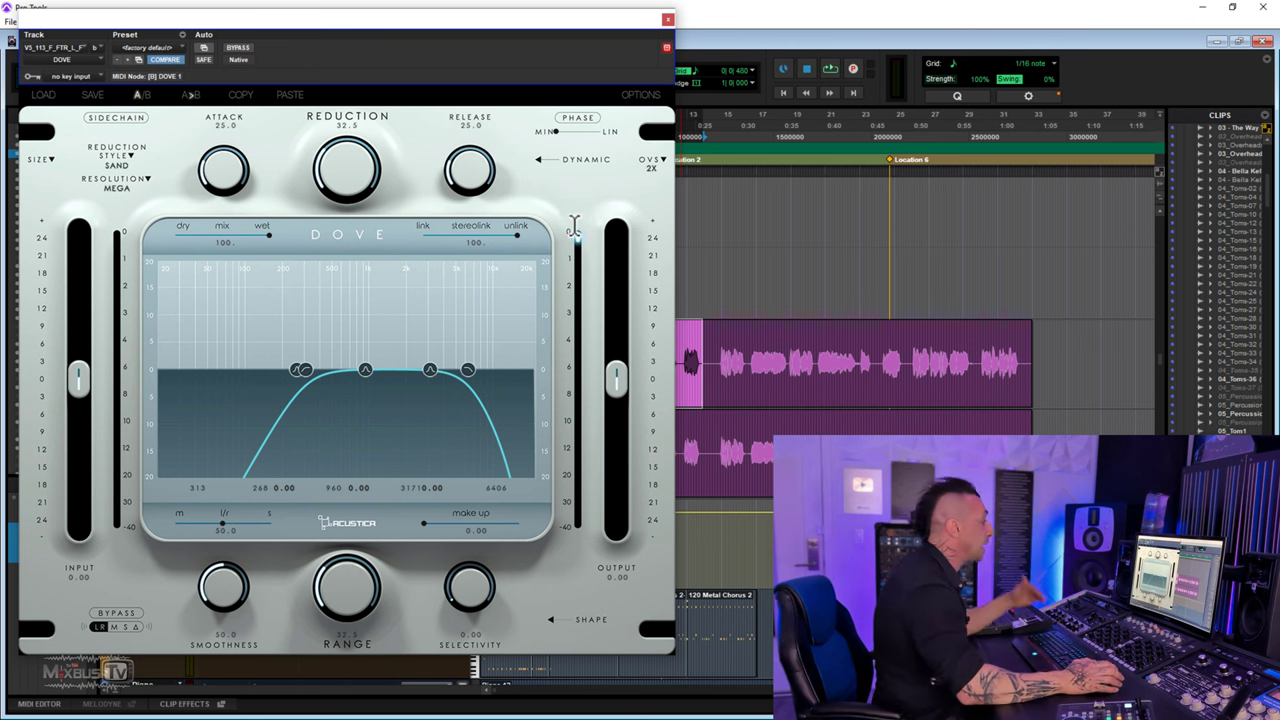
Step: Play the vocal with Dove bypassed, set Reduction to 52.5 and Selectivity to 85.0, and raise Range
key("space")
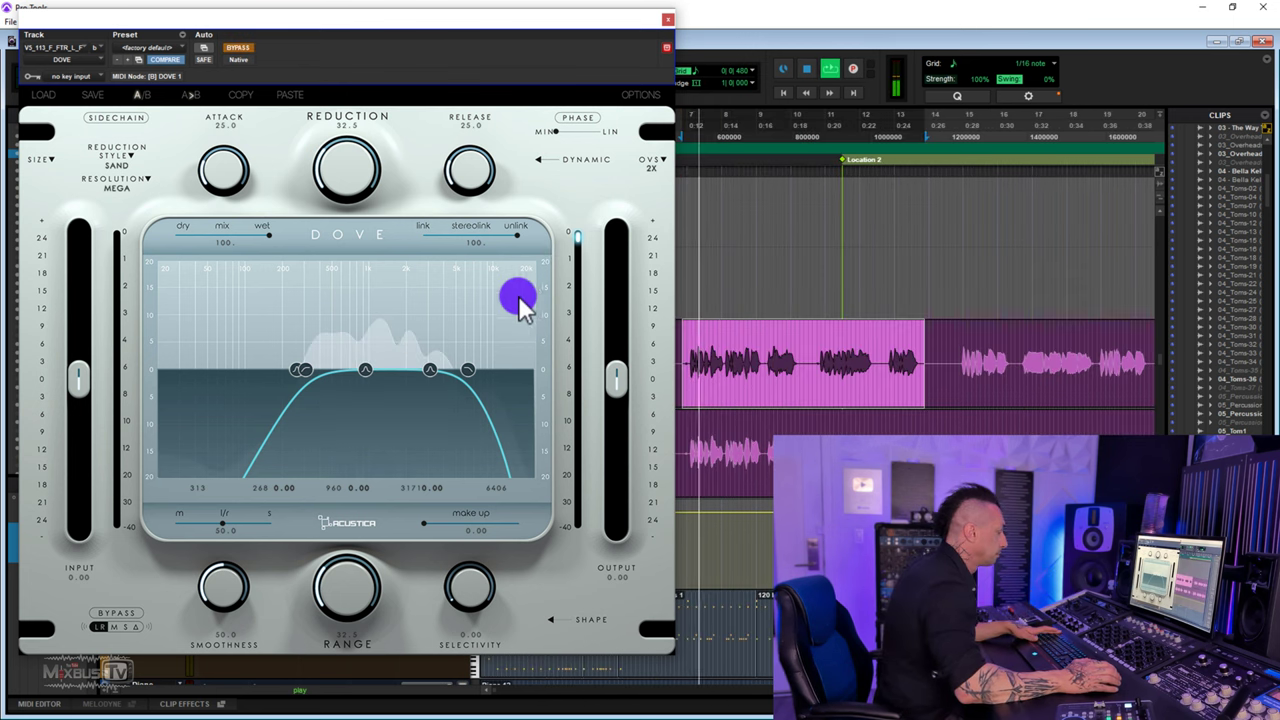
left_click_drag(366, 180, 343, 149)
left_click(343, 605)
left_click_drag(457, 586, 491, 491)
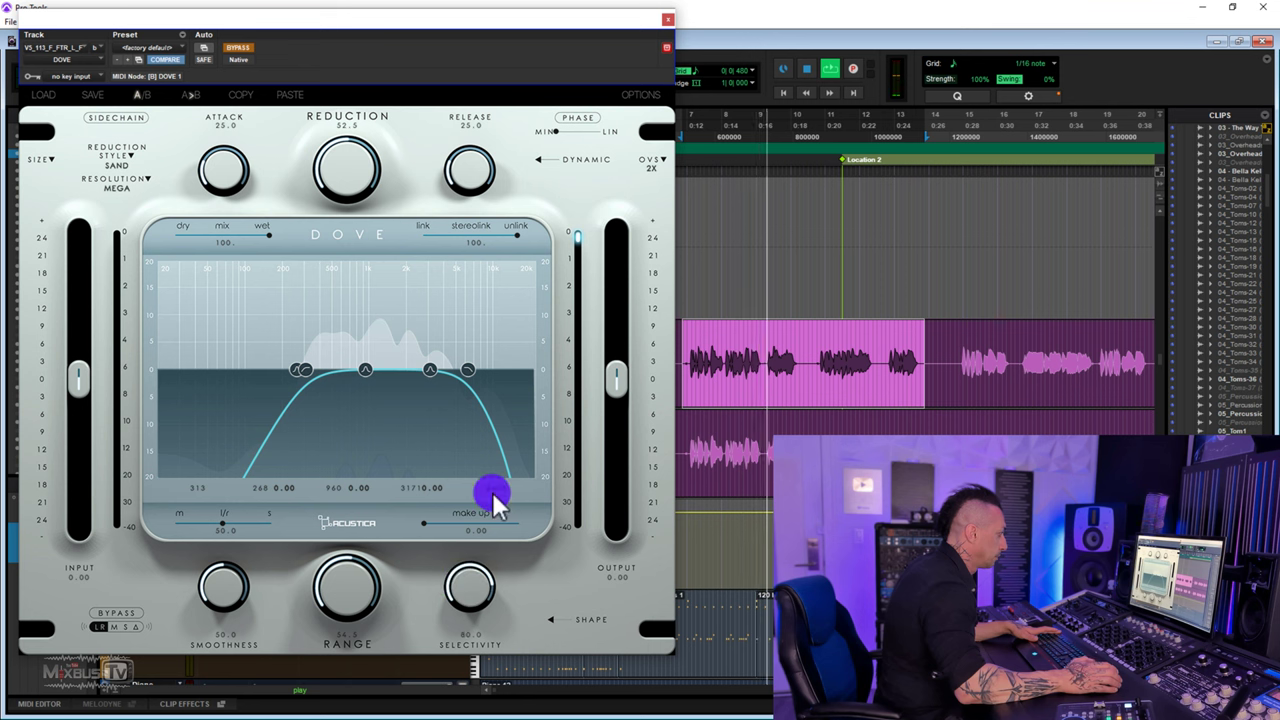
Step: Re-enable the plugin and set the low cut to 525 Hz, the upper bell band to 15.71 at 9045 Hz and the high cut to 12791 Hz
left_click(234, 47)
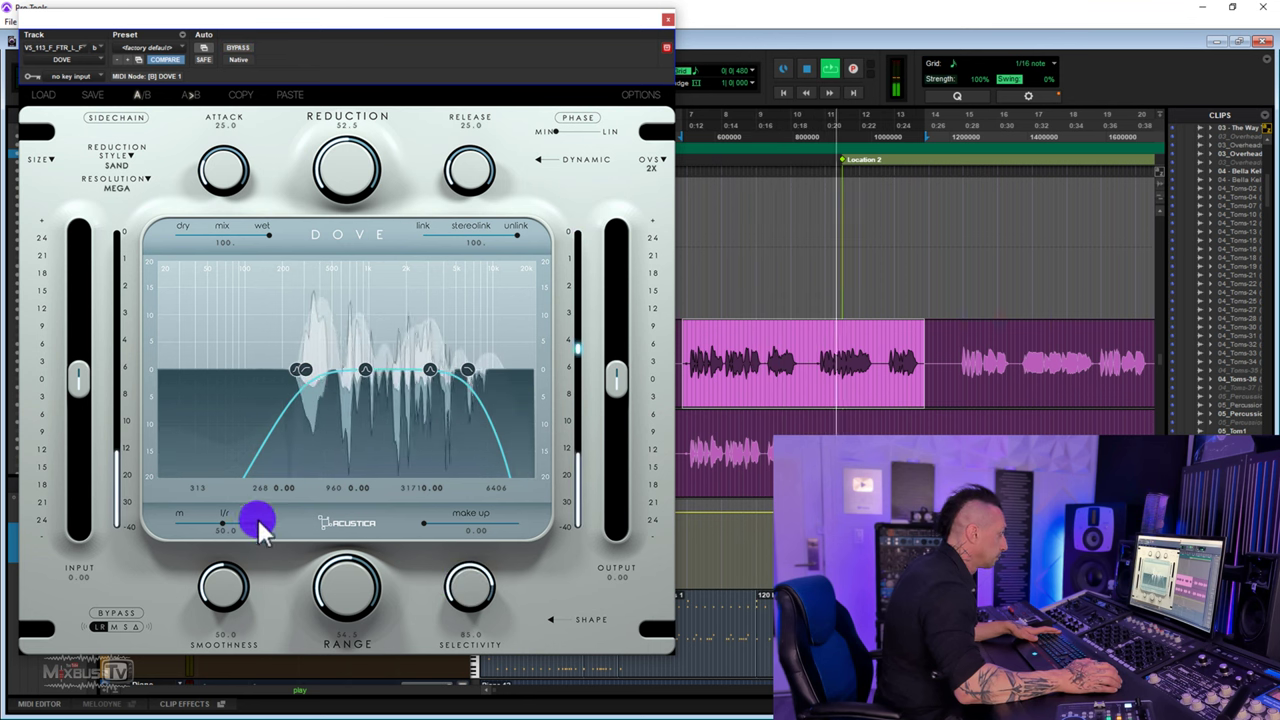
left_click_drag(316, 367, 489, 285)
left_click_drag(467, 370, 506, 375)
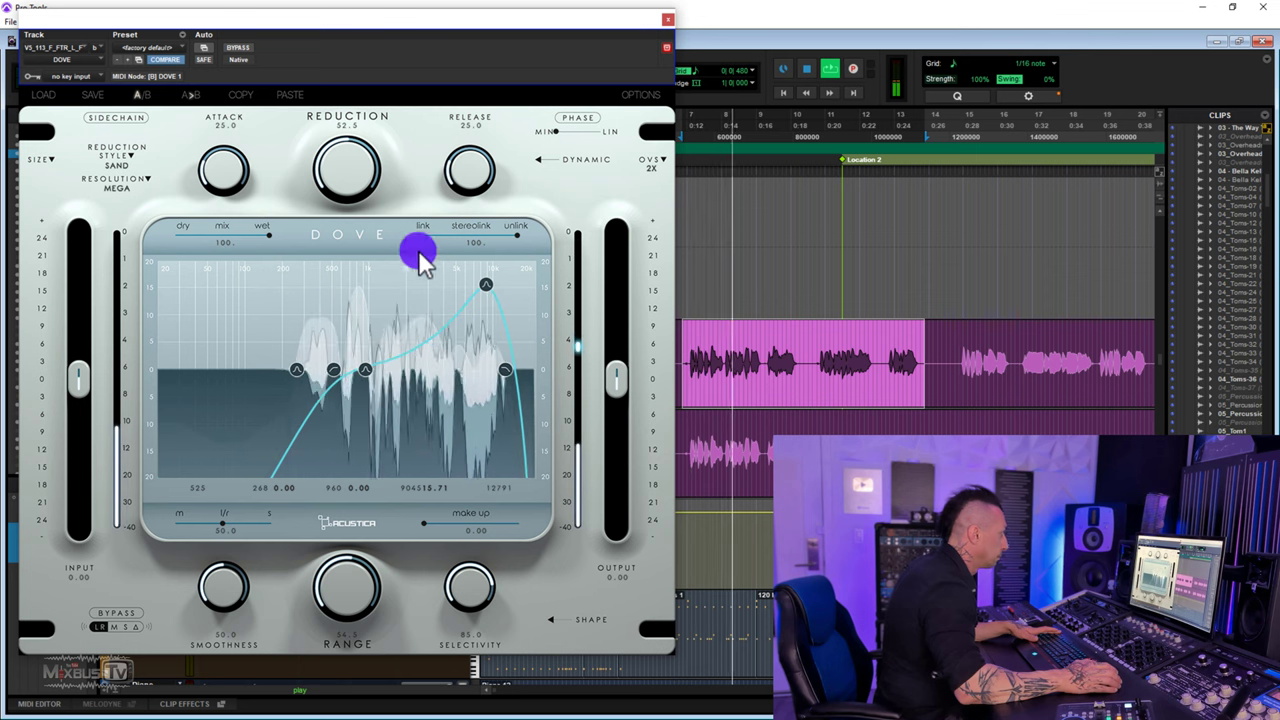
Step: Switch the vocal's reduction style to Diode Soft - Gold, and set Attack to 13.5 and Release to 7.00
left_click(106, 160)
left_click(145, 193)
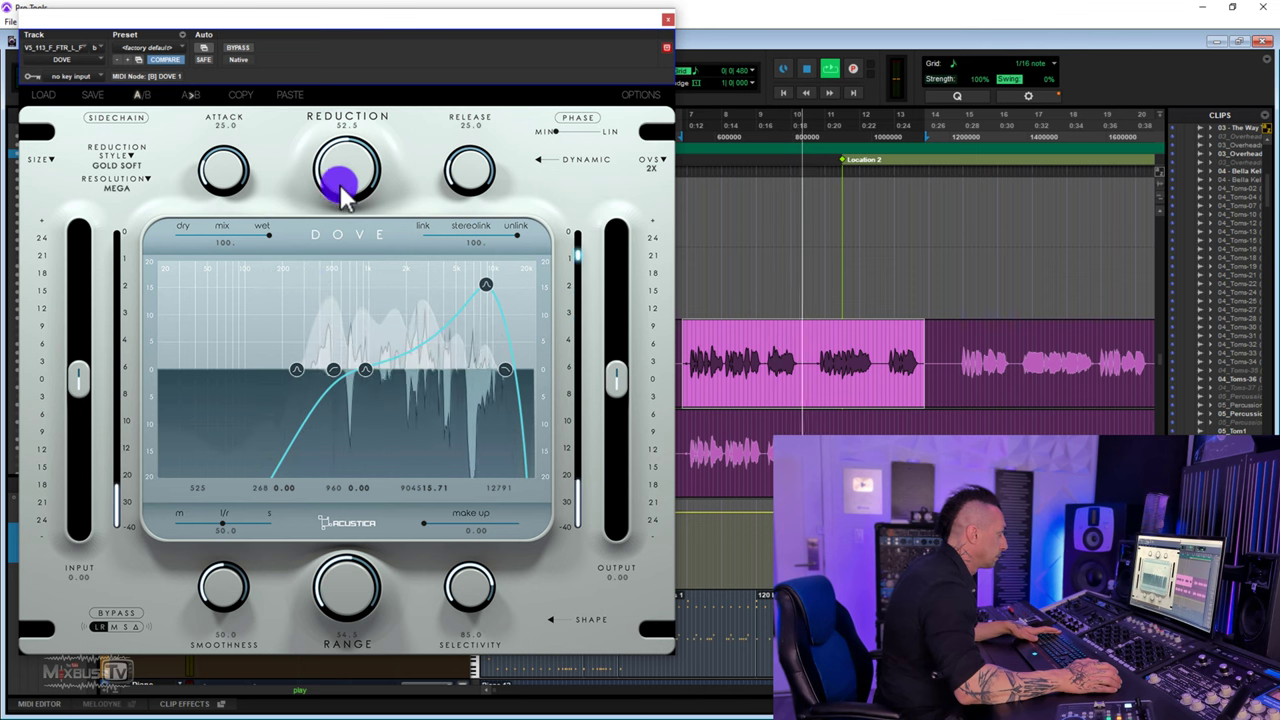
left_click_drag(225, 175, 425, 158)
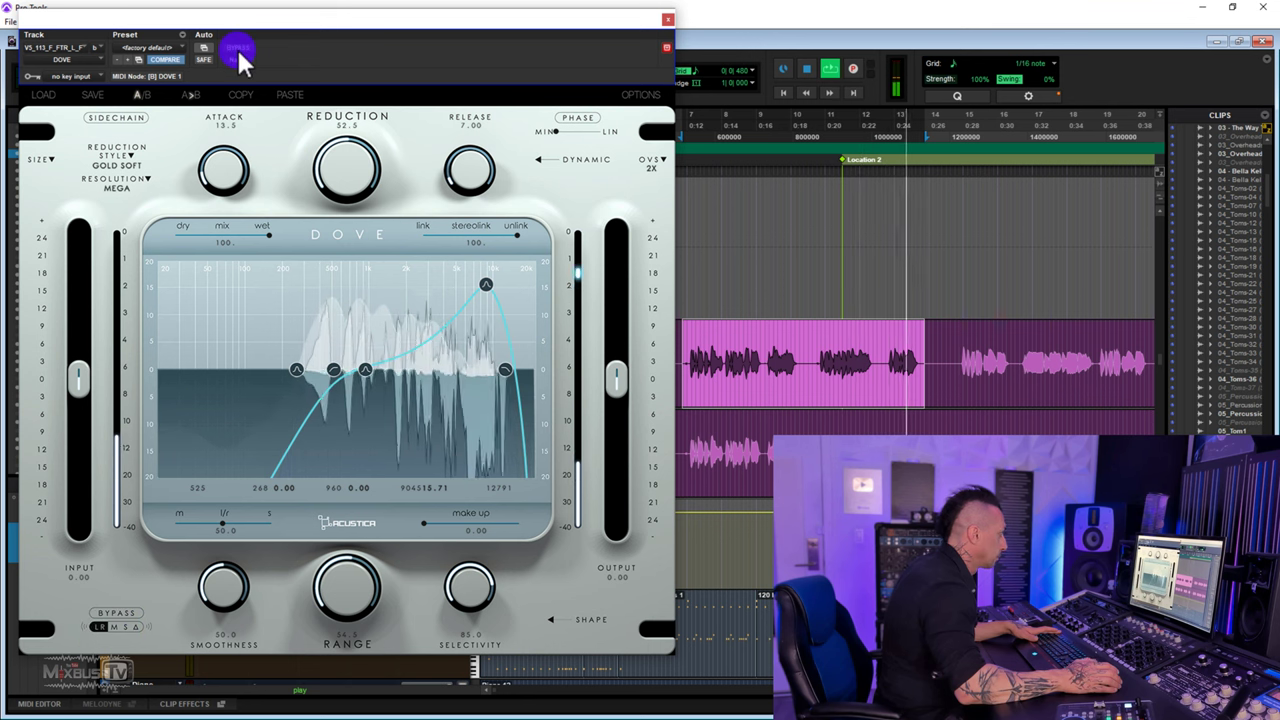
Step: Change the reduction style to Diode Hard - Gold, set Reduction to 63.0 and lower Range
left_click(129, 158)
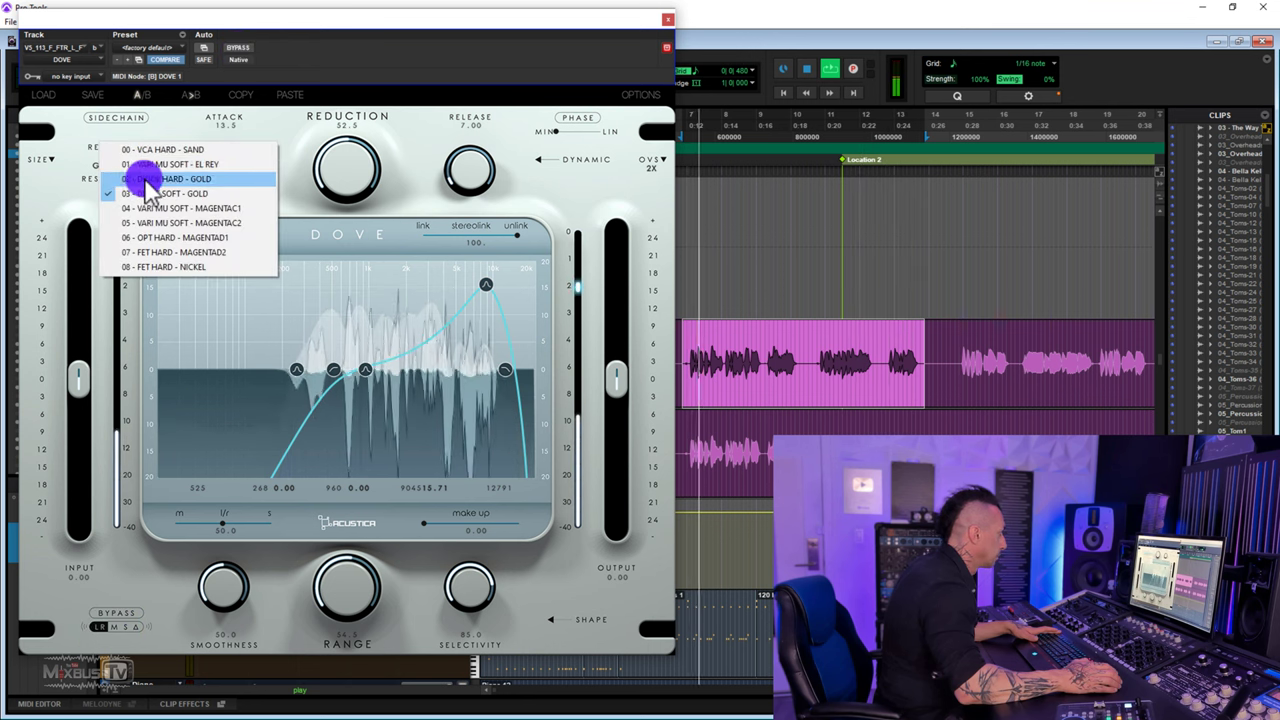
left_click(134, 177)
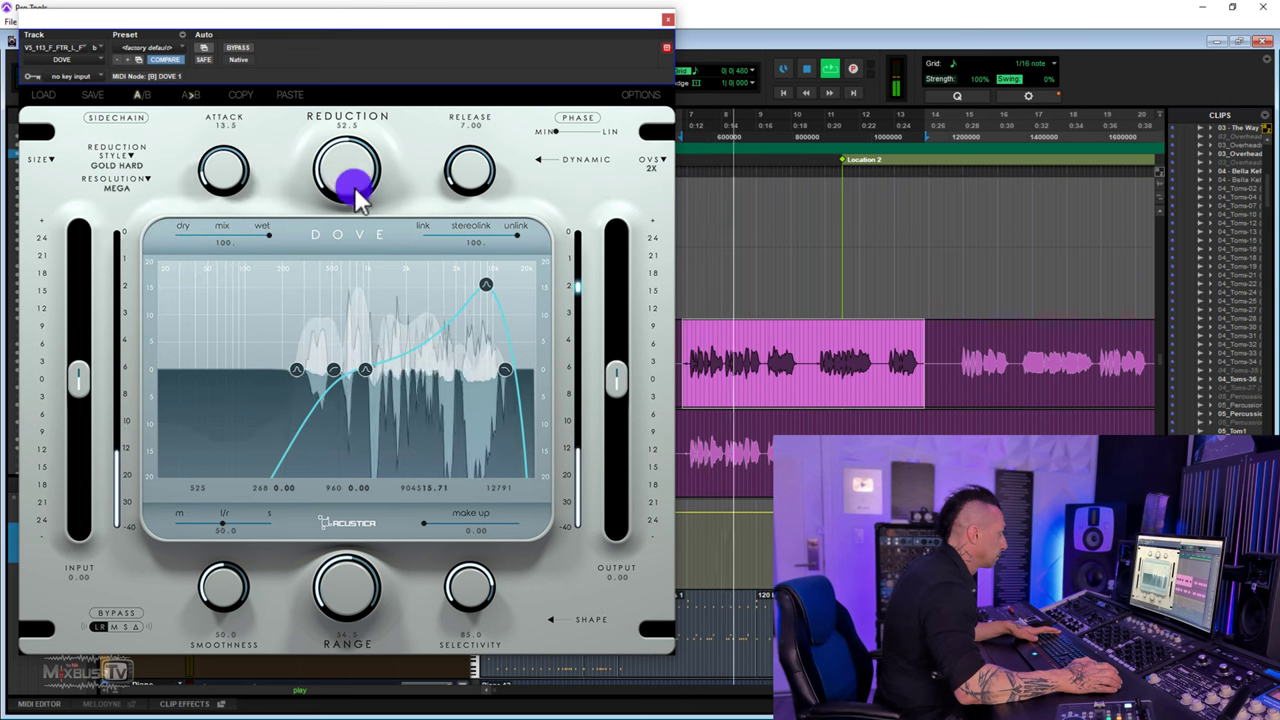
mouse_move(349, 186)
left_mouse_down()
mouse_move(349, 157)
mouse_move(362, 160)
mouse_move(358, 176)
left_mouse_up()
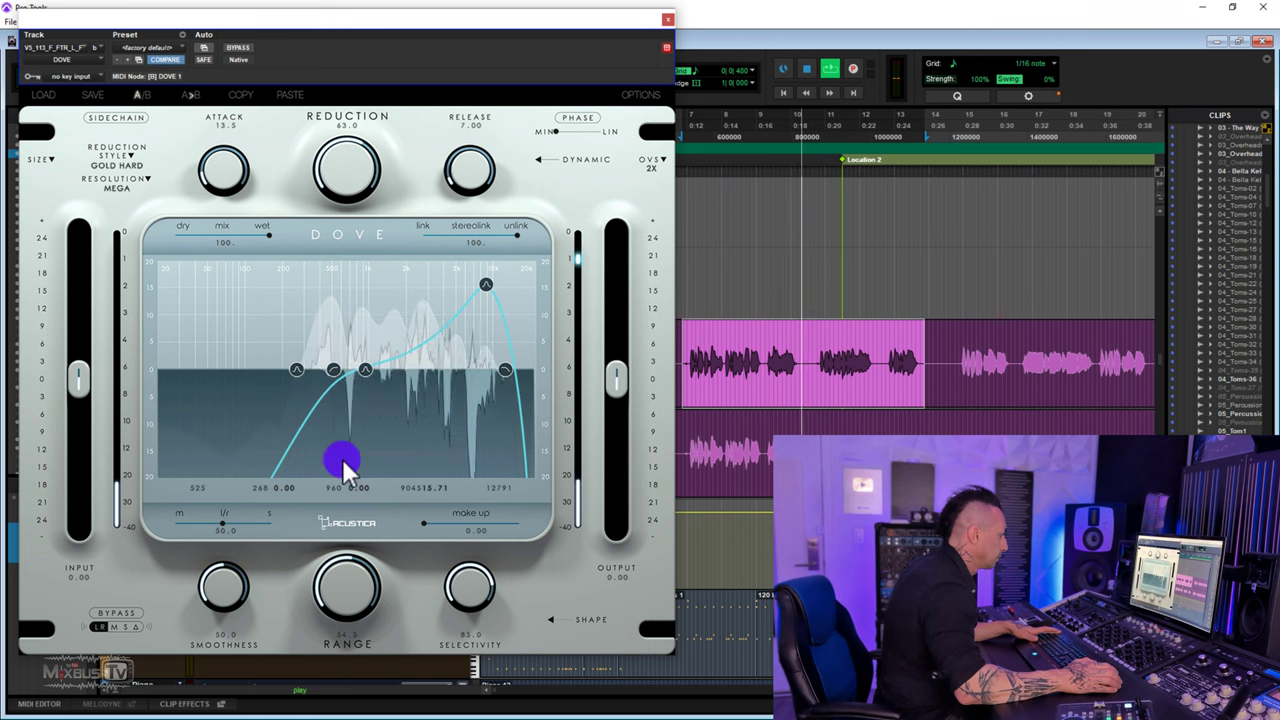
left_click_drag(348, 602, 355, 608)
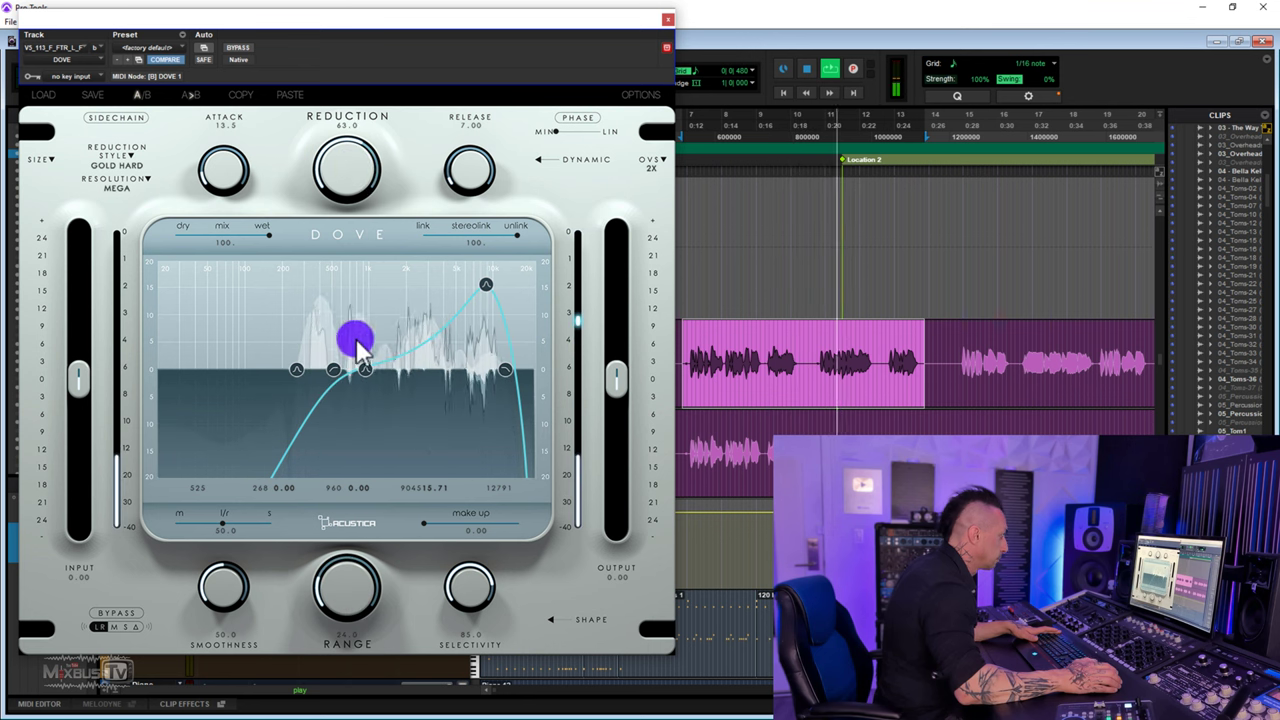
Step: Try the Vari Mu Soft - MagentaC2 reduction style with a higher Range, and bypass the plugin for comparison
left_click(136, 166)
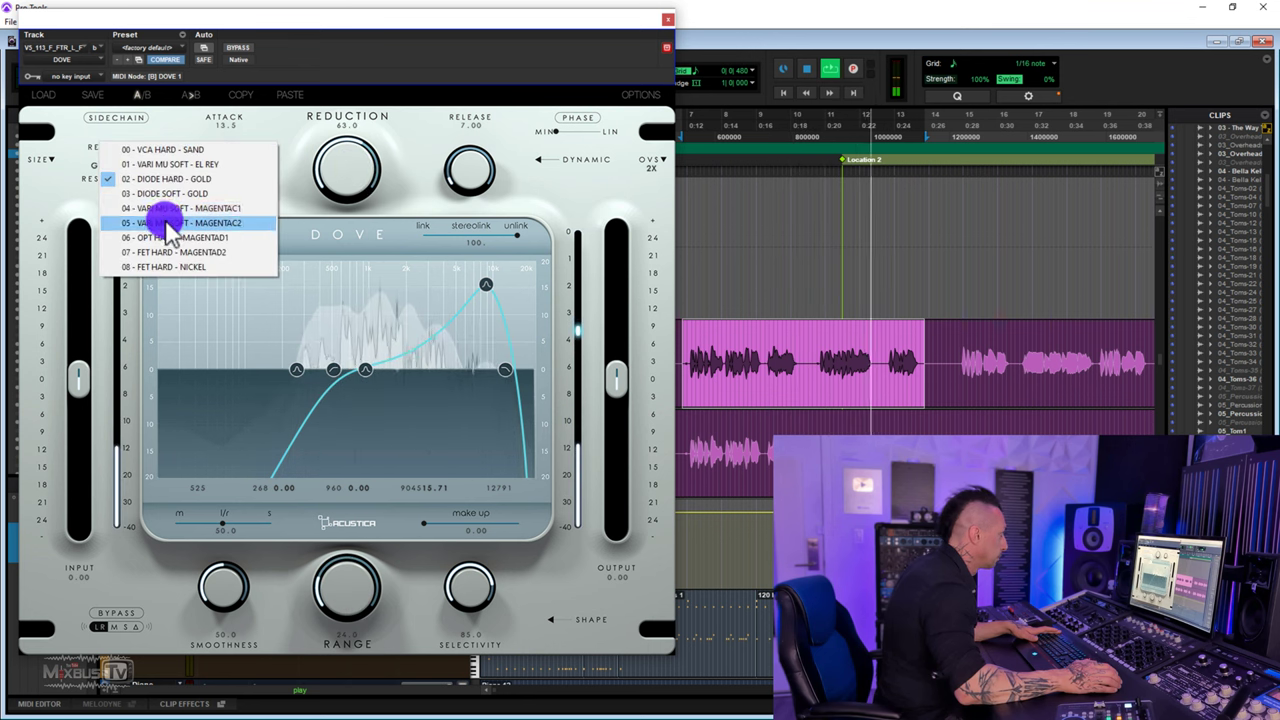
left_click(163, 214)
left_click_drag(310, 592, 343, 583)
left_click(238, 47)
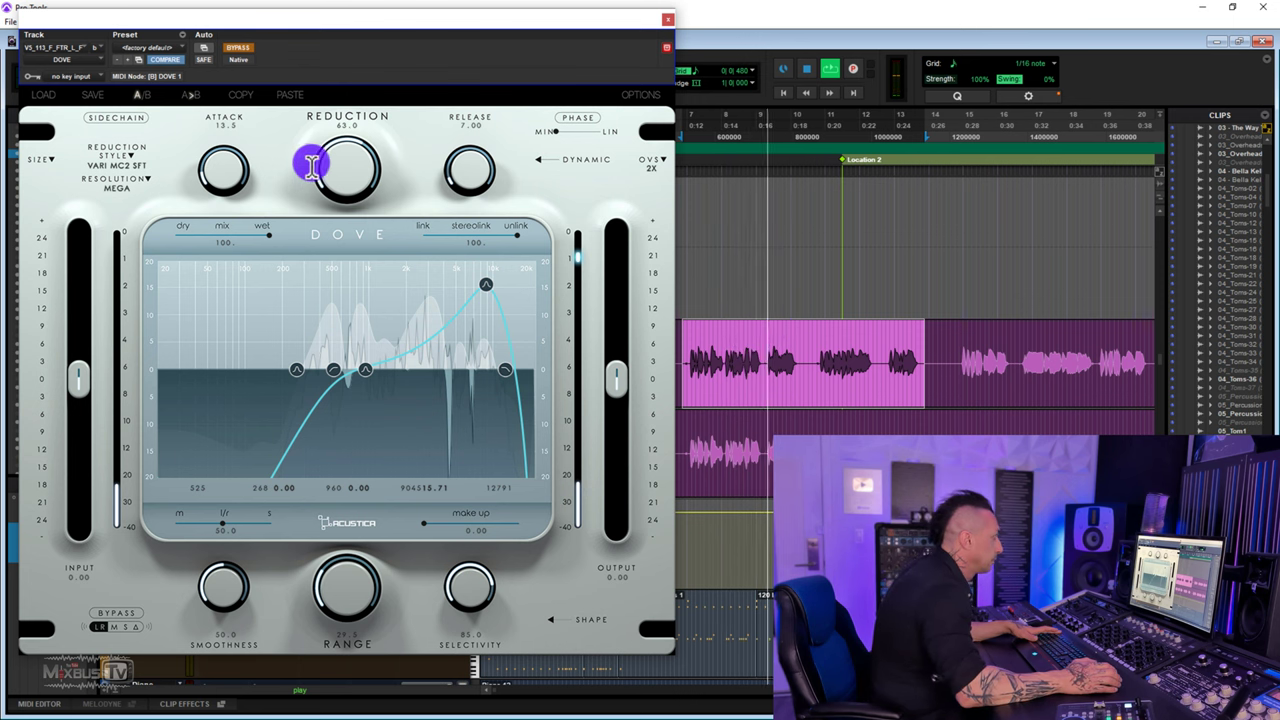
Step: Loop only the short vocal phrase between bars 9 and 10 with the plugin active, and set Reduction to 70.5
left_click(765, 340)
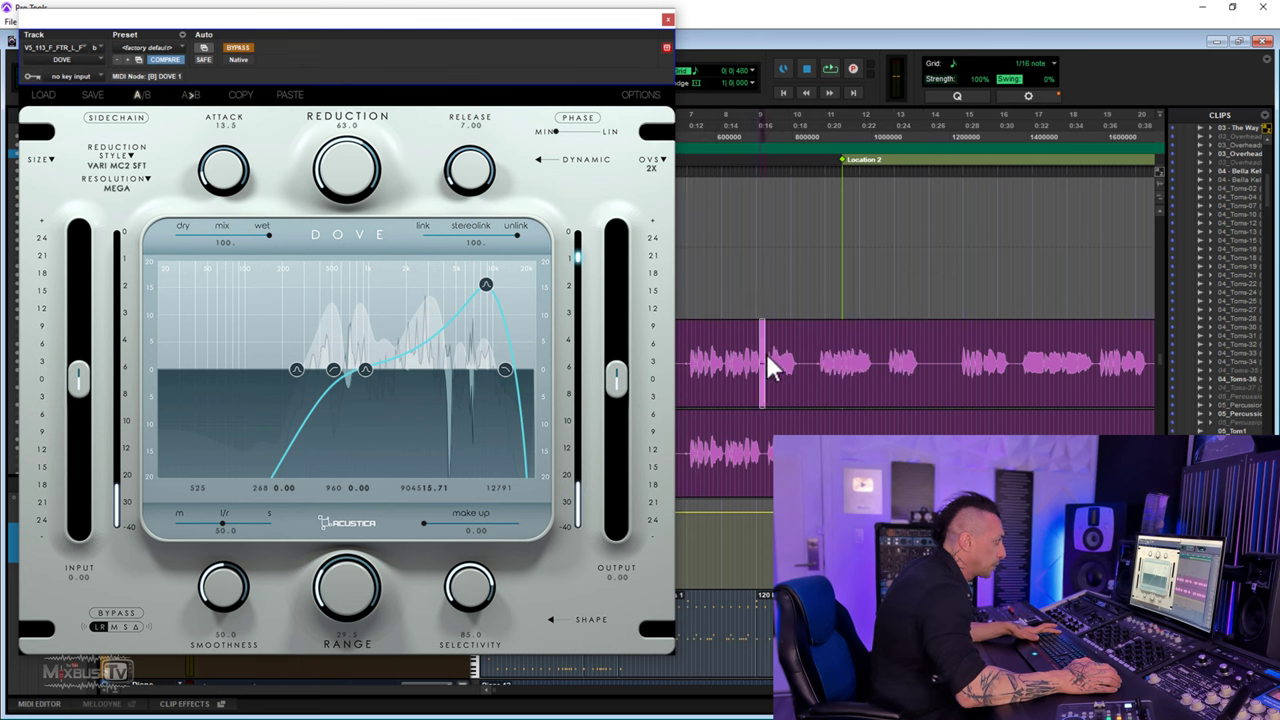
left_click_drag(796, 355, 803, 356)
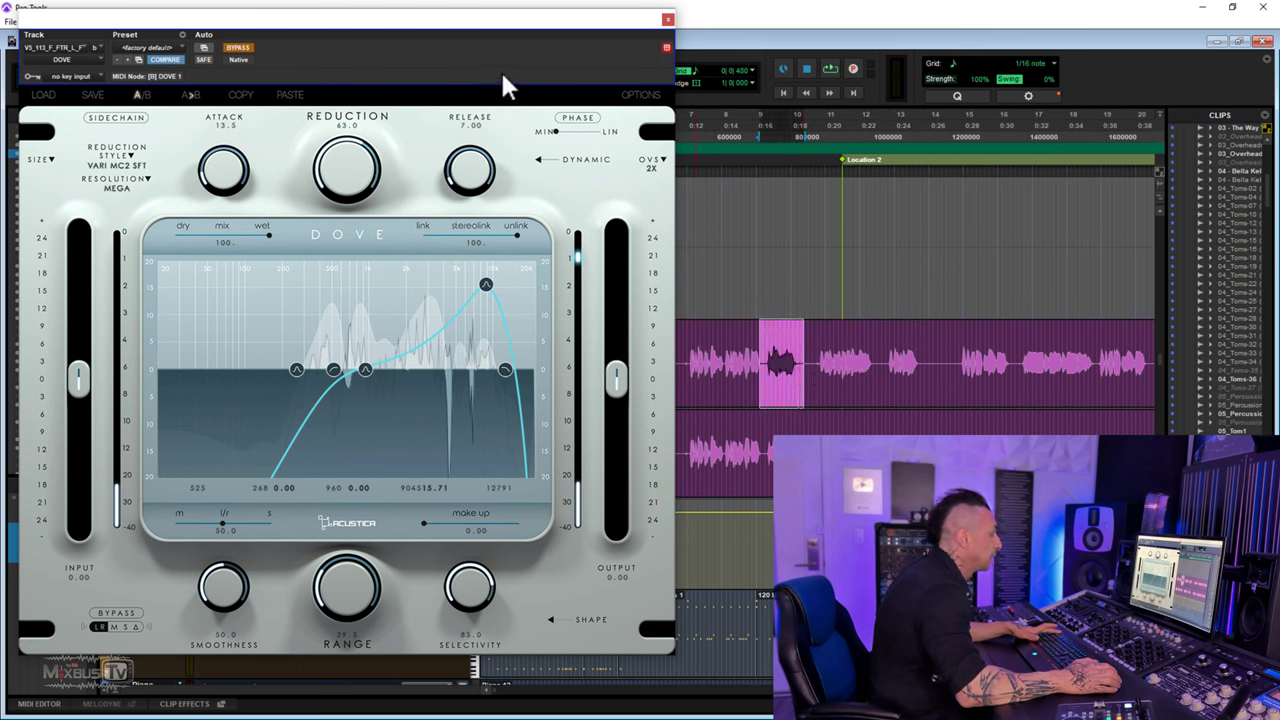
left_click(831, 68)
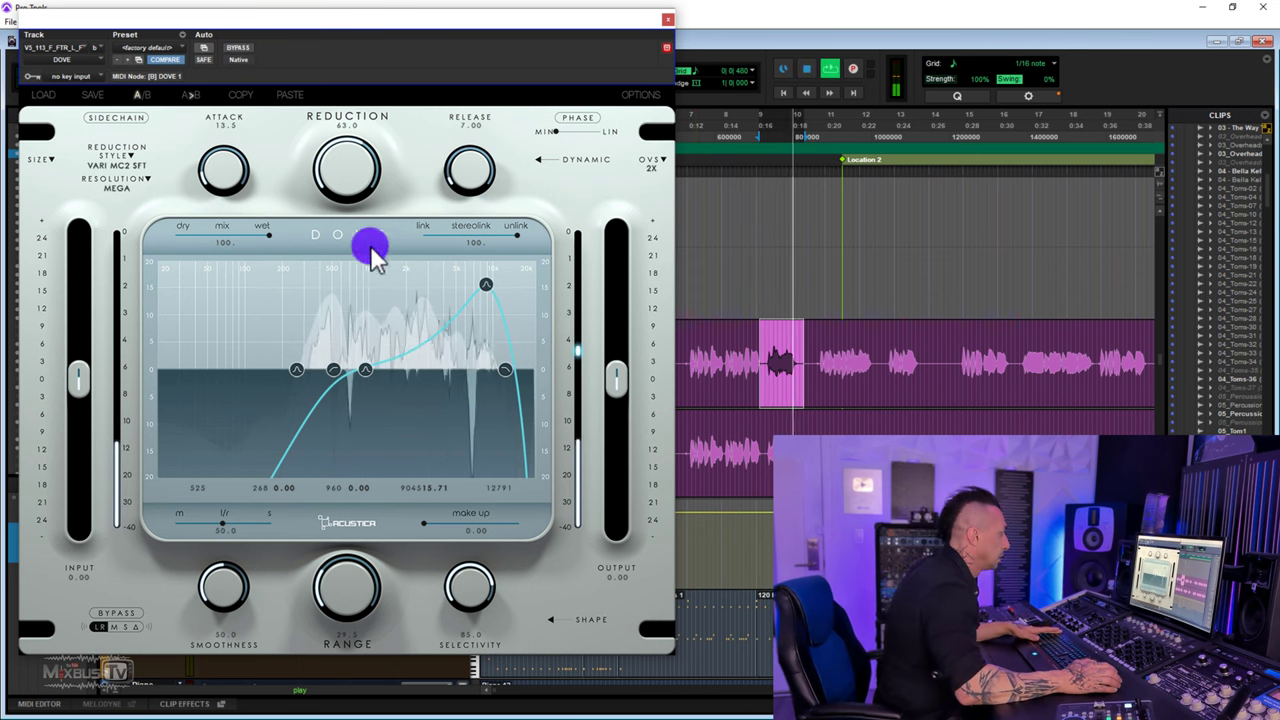
left_click_drag(334, 163, 357, 168)
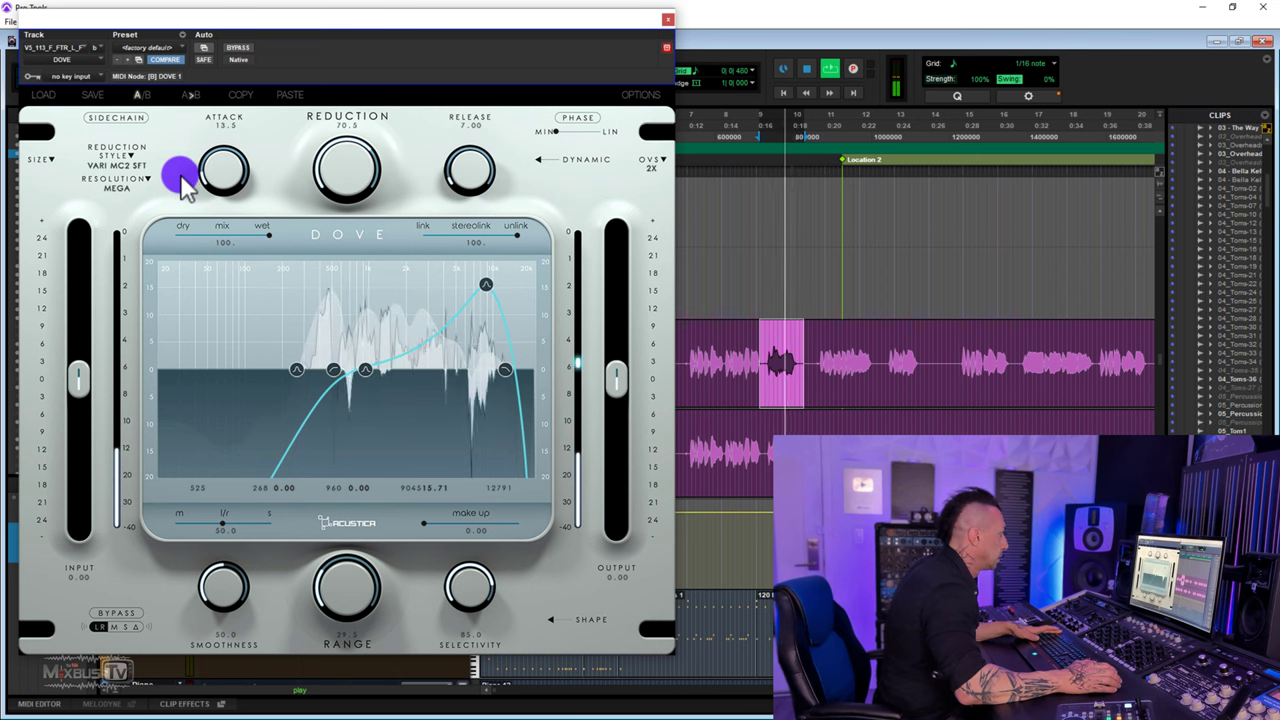
Step: Set Mix to 55.0 while auditioning Opt Hard - MagentaD1 and FET Hard - MagentaD2, and switch to Vari Mu Soft - El Rey
left_click(165, 166)
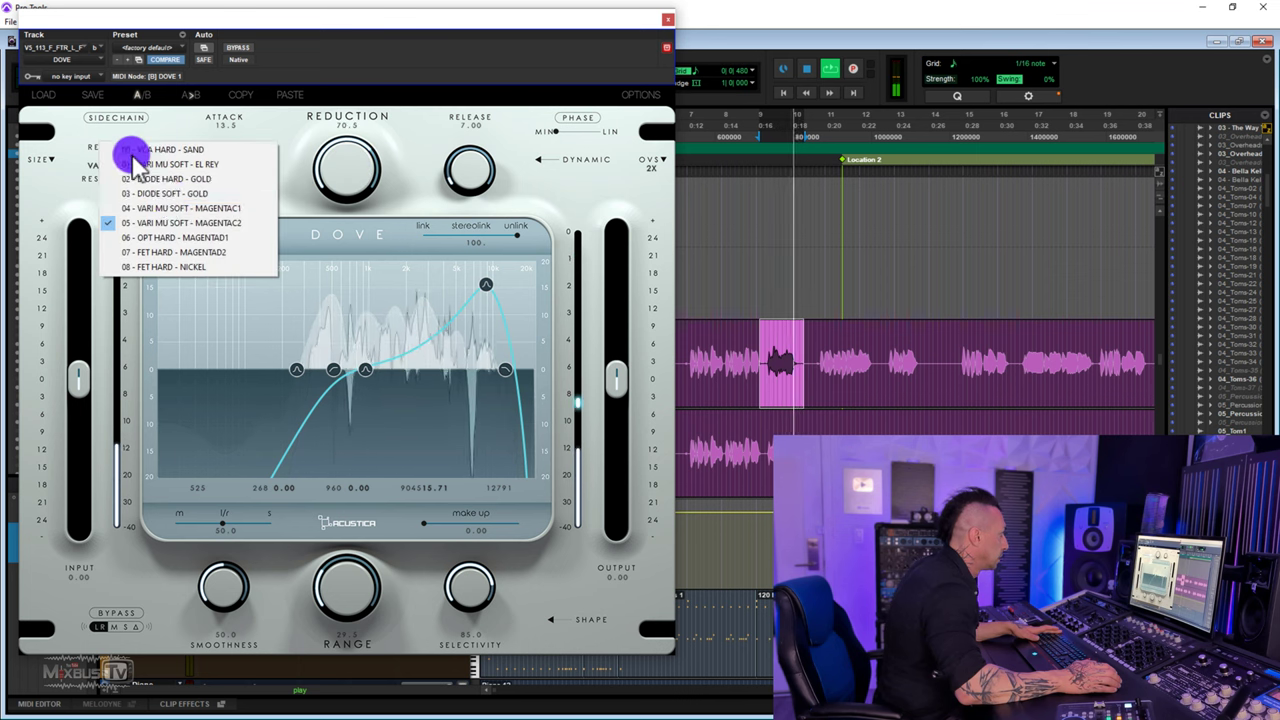
left_click(190, 238)
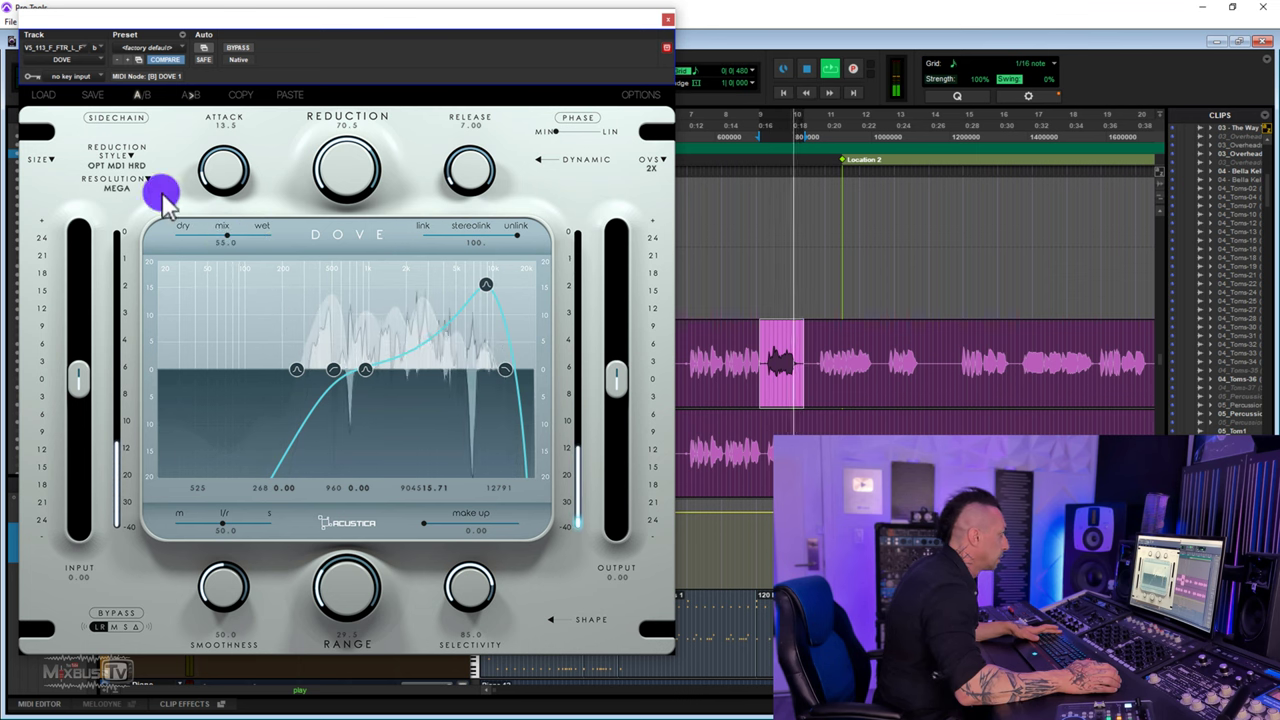
left_click(131, 160)
left_click(195, 251)
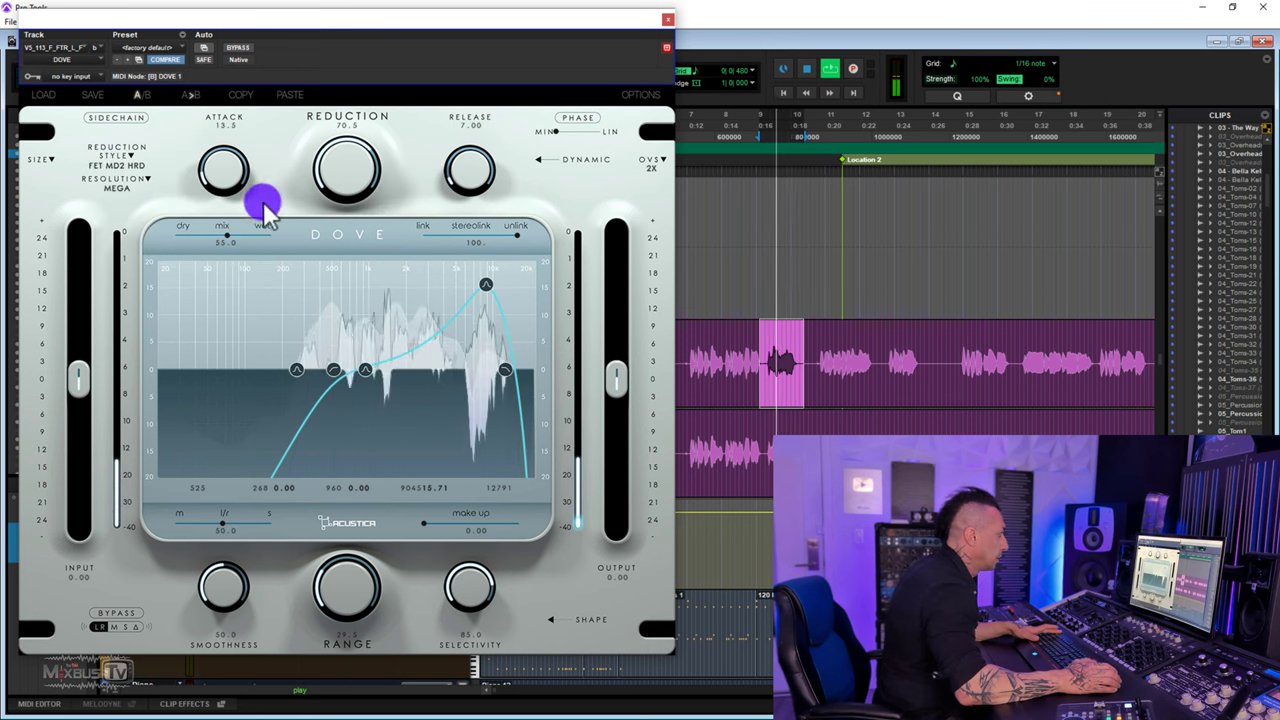
left_click(131, 162)
left_click(178, 170)
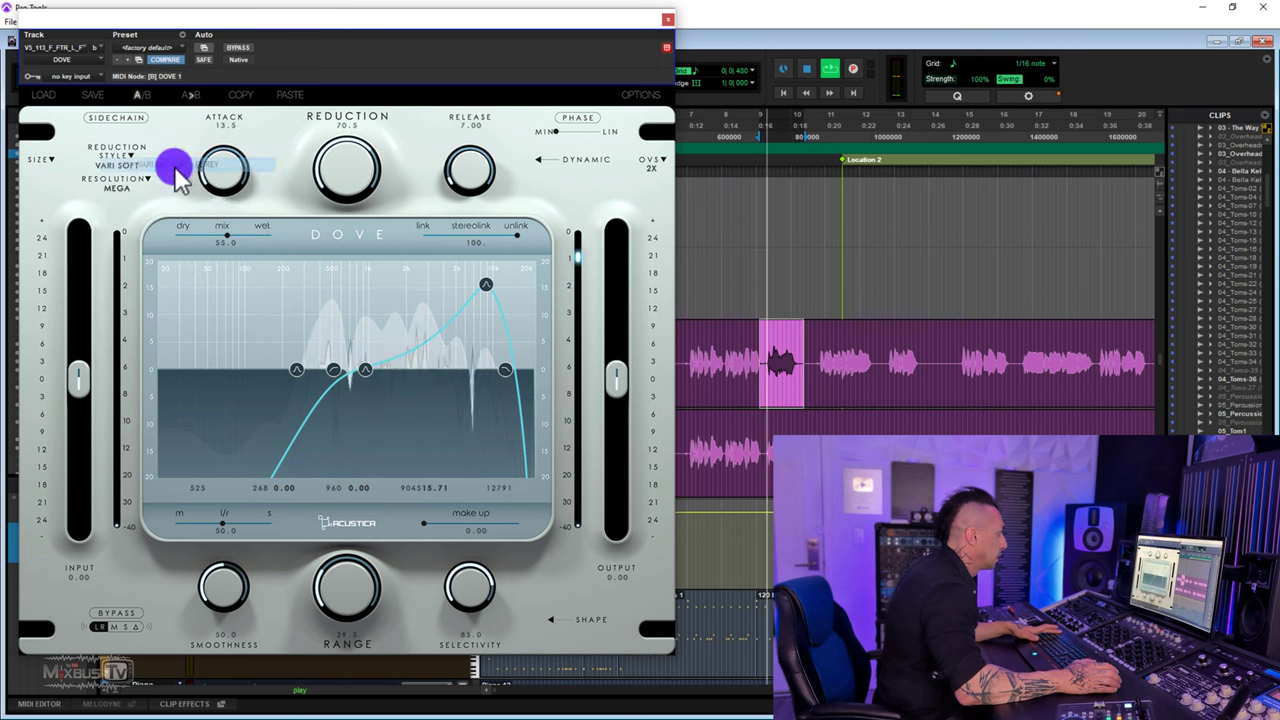
Step: Set Reduction to 42.5 and Make Up to 3.29, bypass the plugin to compare, and stop playback
left_click(348, 200)
left_click_drag(348, 200, 363, 234)
left_click_drag(437, 523, 444, 521)
left_click(405, 217)
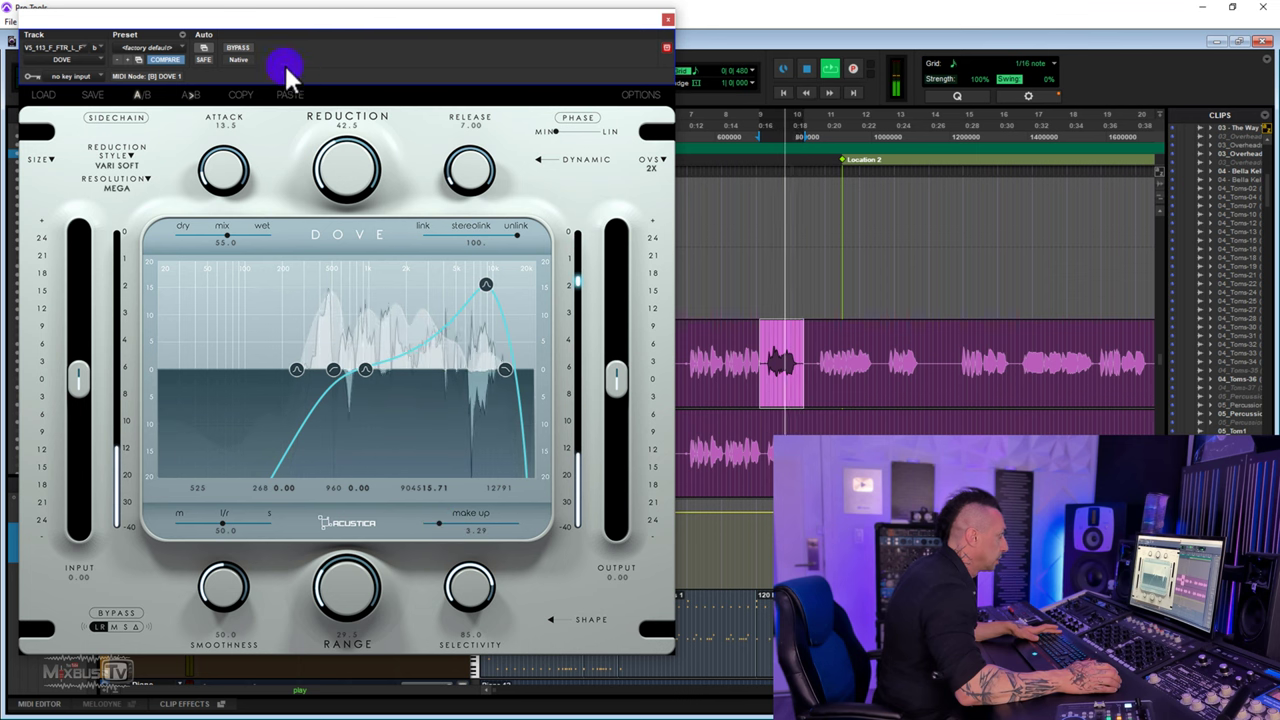
left_click(236, 48)
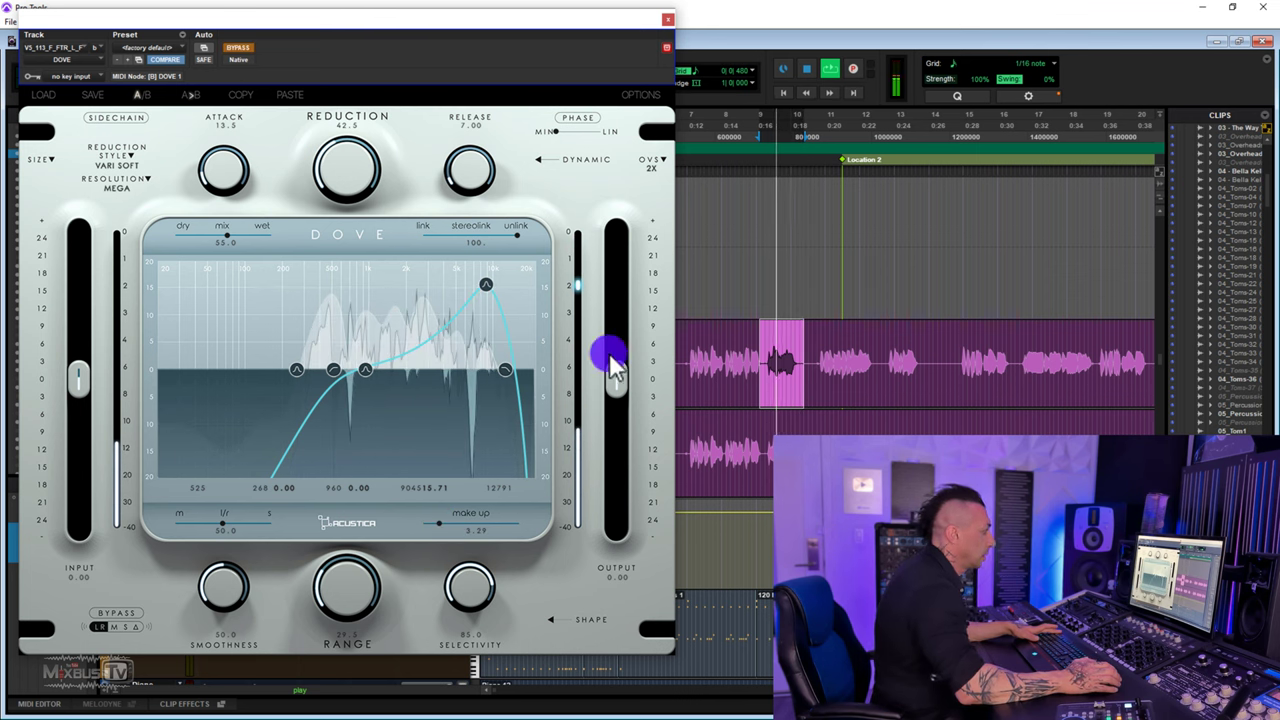
left_click(807, 70)
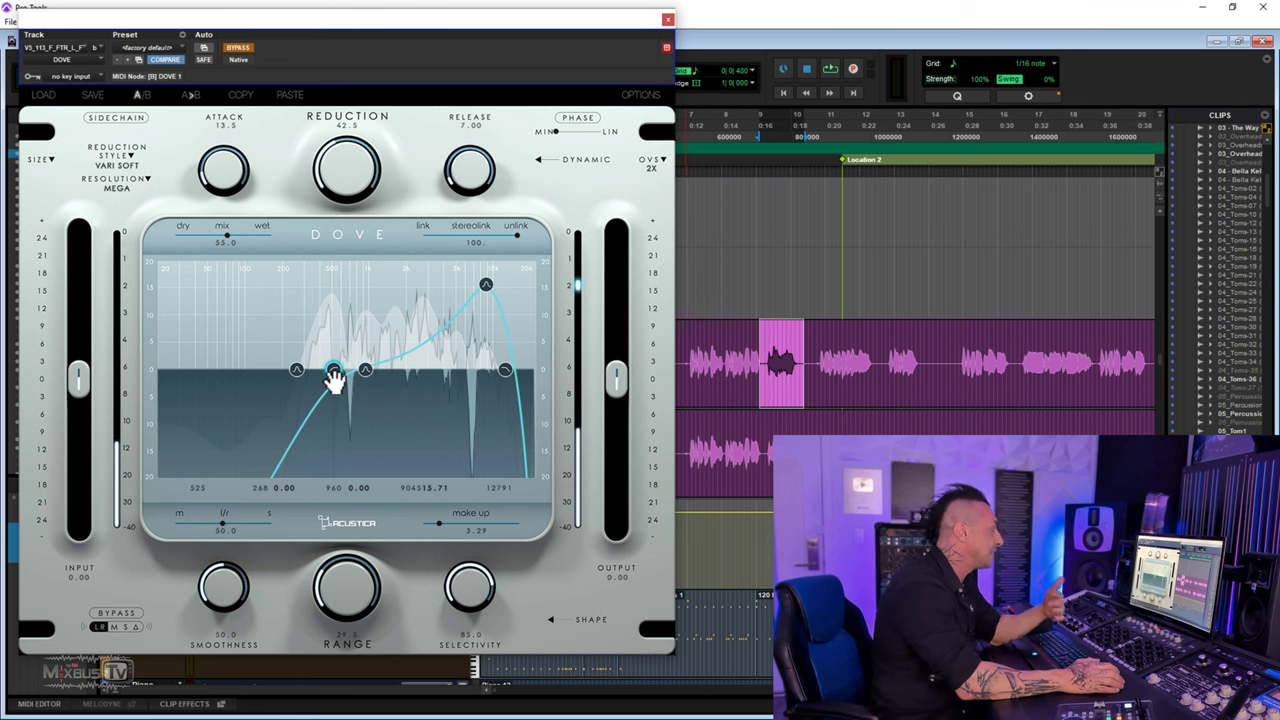
Step: Move the low filter point to 35 Hz, boost the first bell band in the lows, and shift the second band lower
left_click_drag(355, 378, 298, 377)
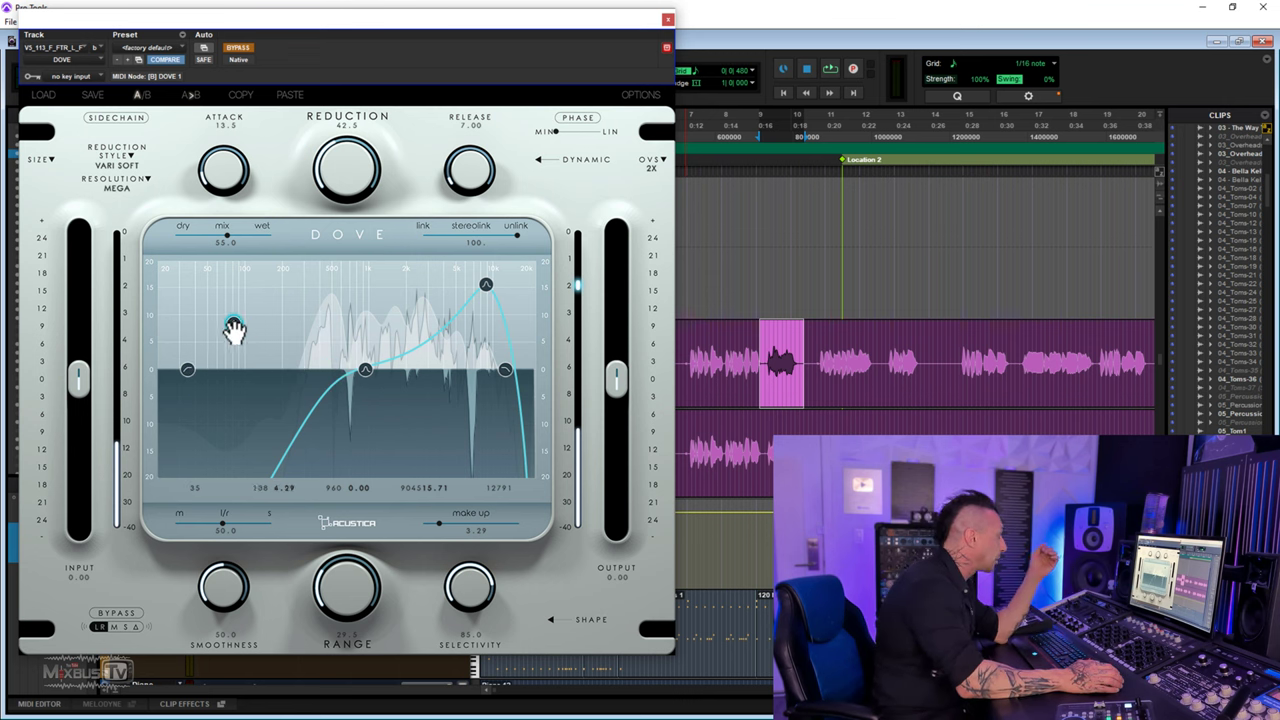
left_click_drag(233, 330, 231, 314)
left_click_drag(368, 373, 351, 372)
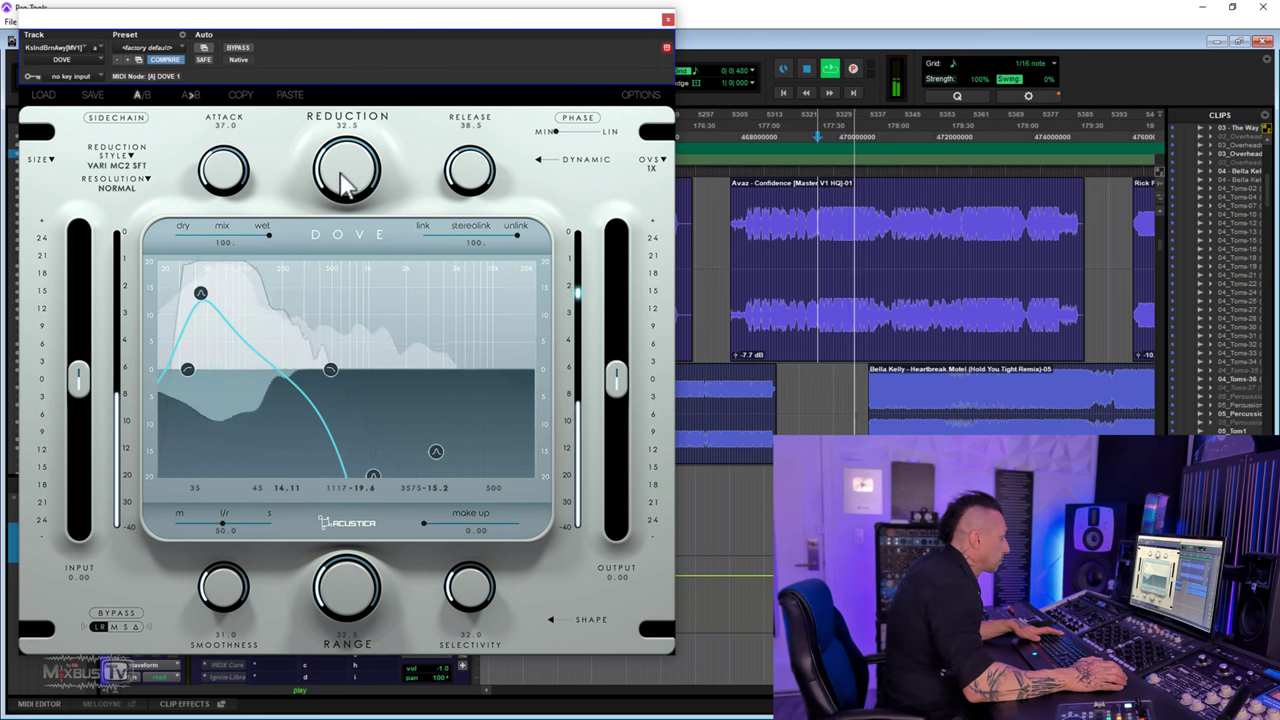
Step: Adjust Dove on the playing stereo track to Make Up 1.86 and Reduction 37.0, and stop playback
left_click_drag(345, 183, 337, 157)
mouse_move(338, 372)
left_mouse_down()
mouse_move(243, 371)
mouse_move(214, 386)
mouse_move(331, 368)
left_mouse_up()
left_click_drag(349, 171, 350, 175)
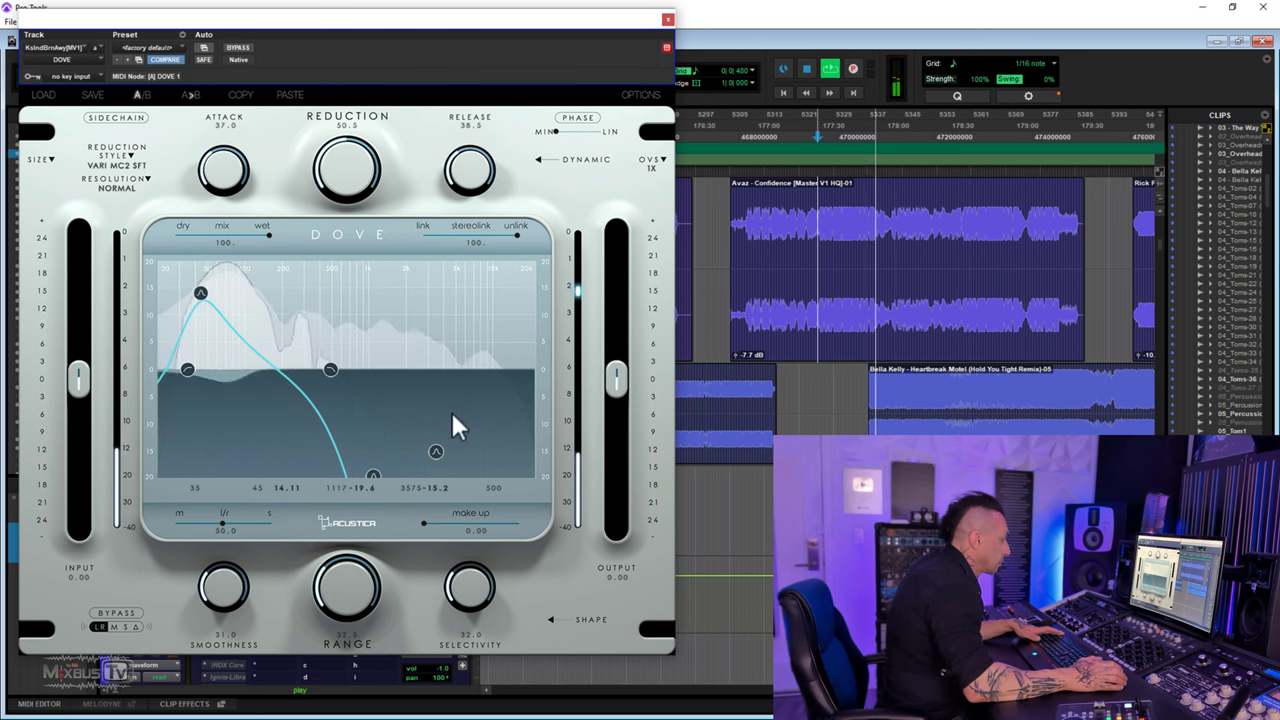
left_click_drag(422, 522, 432, 522)
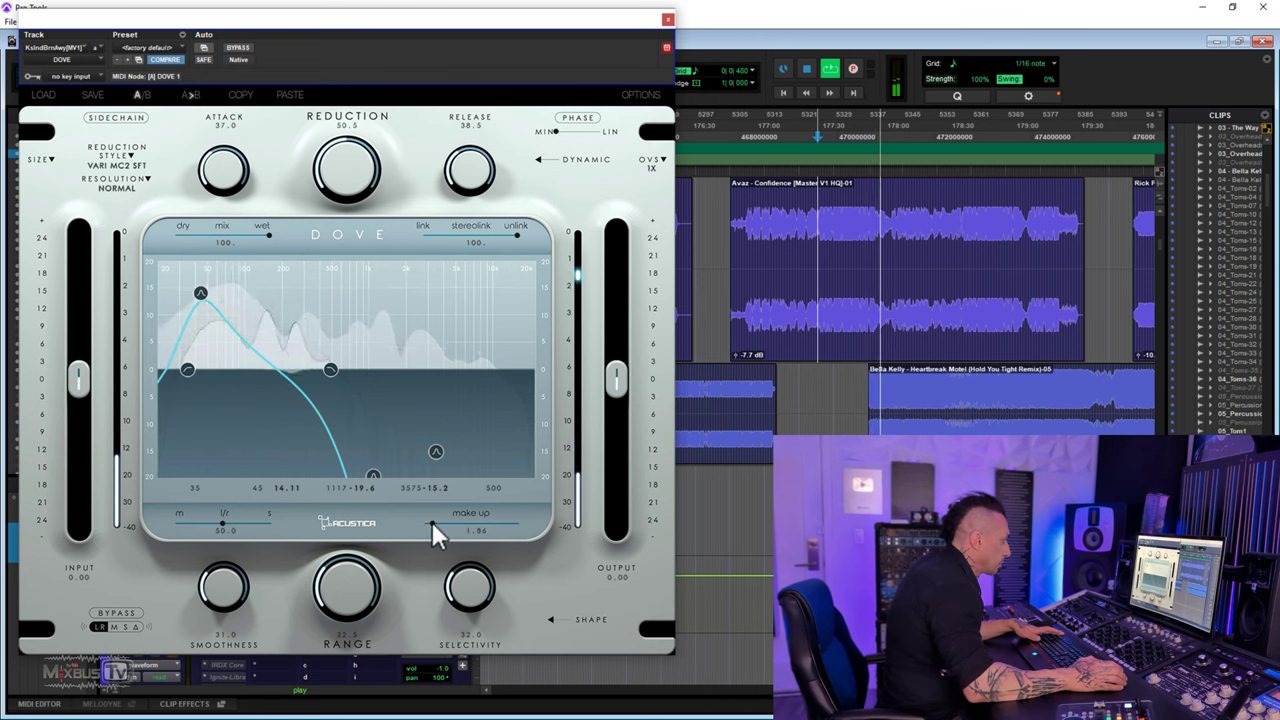
left_click_drag(357, 177, 360, 195)
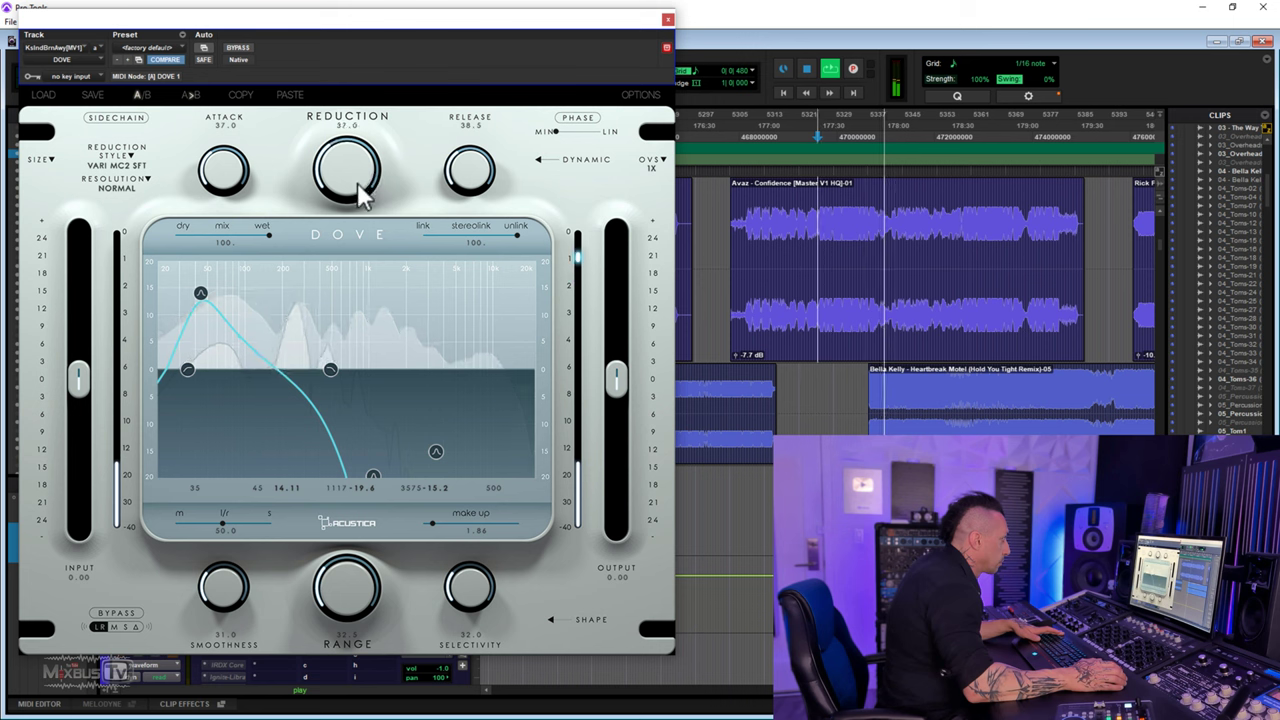
left_click(830, 68)
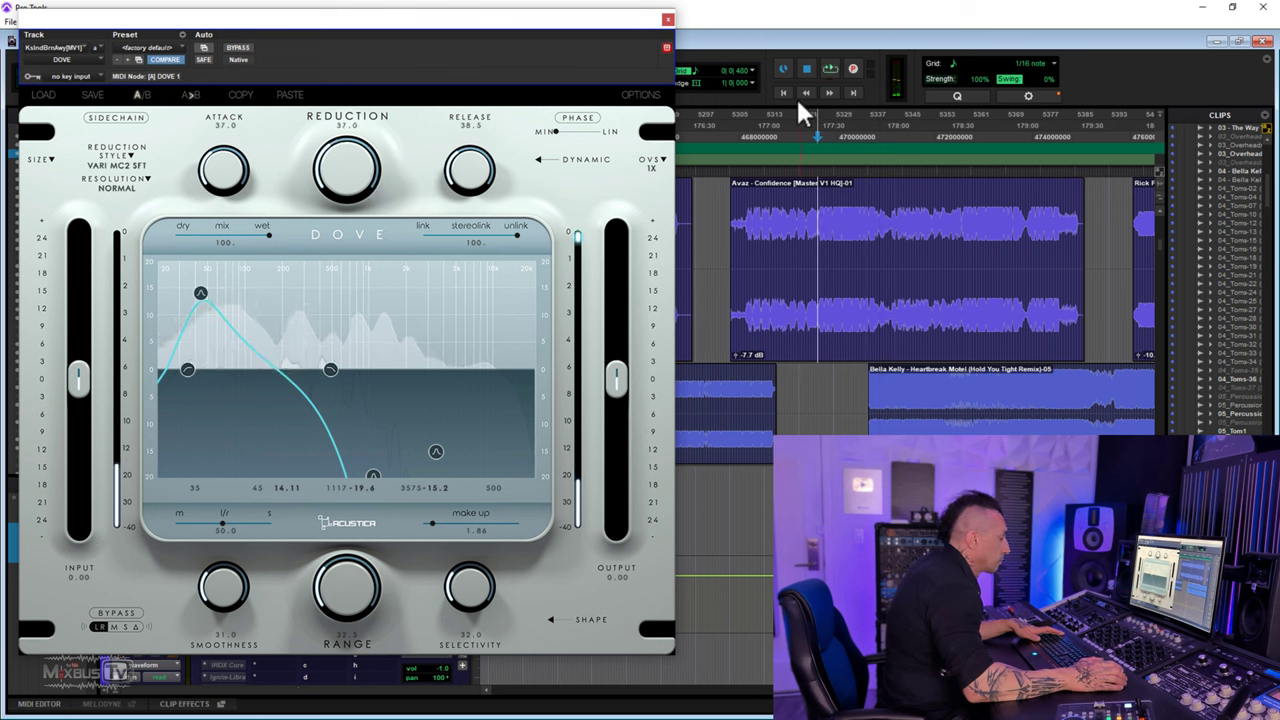
Step: Play the stereo track and set Attack to 36.0 and Range to 43.0
key("space")
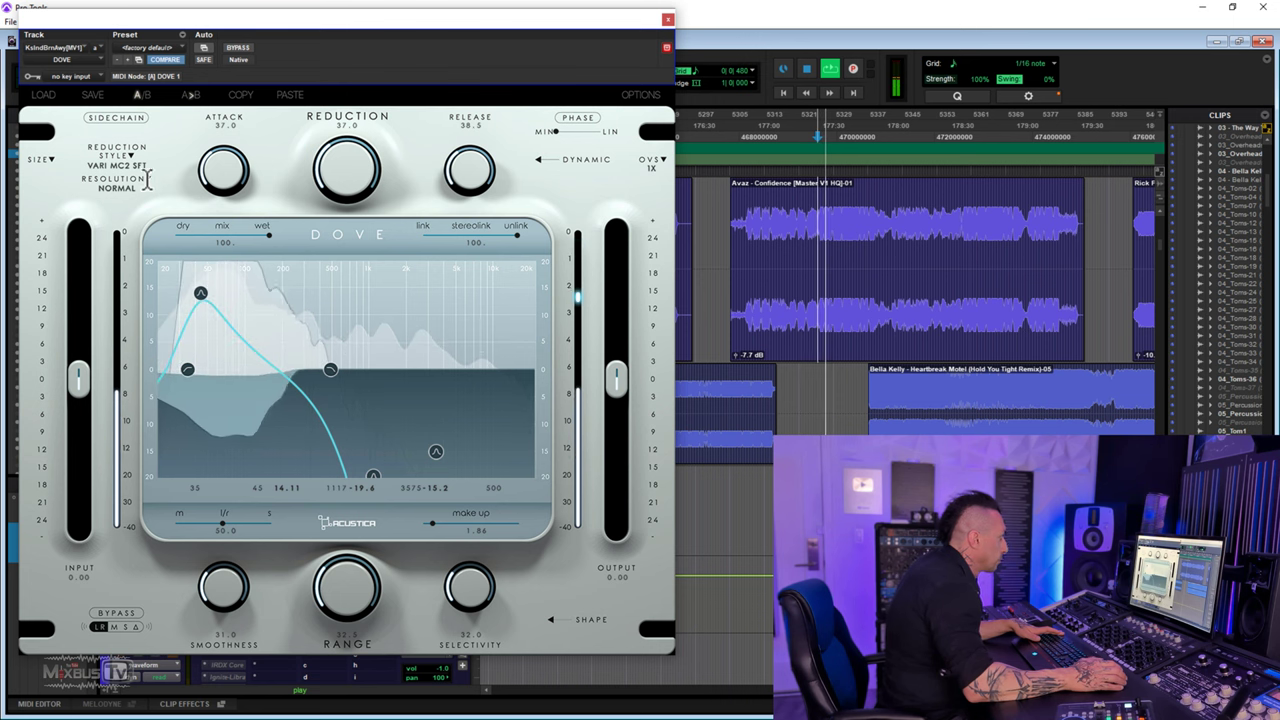
scroll(212, 172, "down", 1)
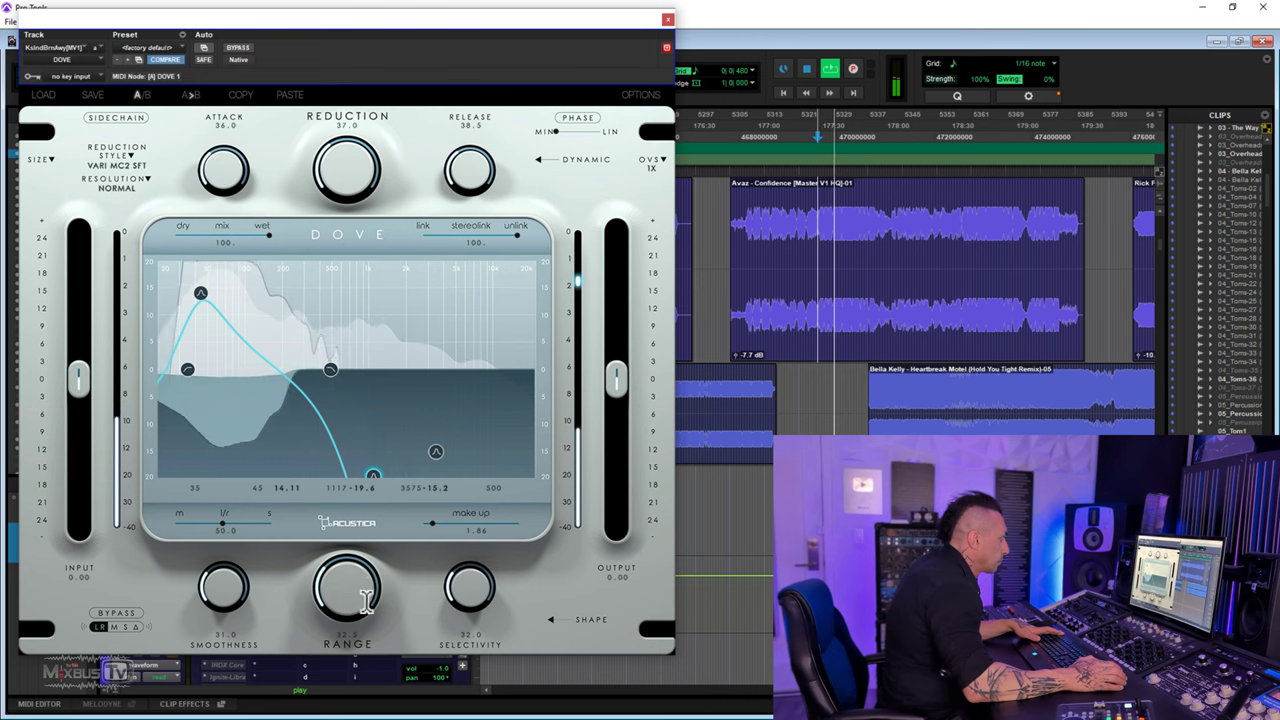
scroll(366, 598, "up", 10)
Step: Audition the FET Hard - MagentaD2 reduction style, return to Vari Mu Soft - MagentaC2, and stop playback
left_click(118, 163)
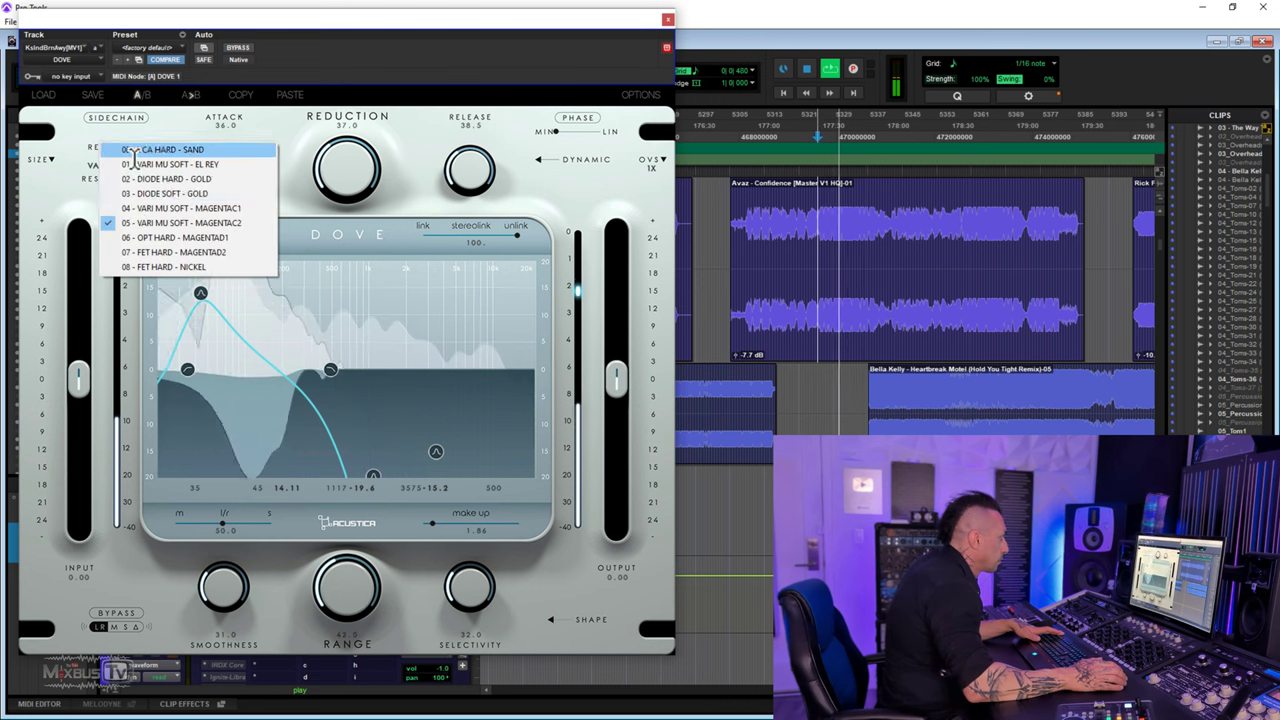
left_click(148, 252)
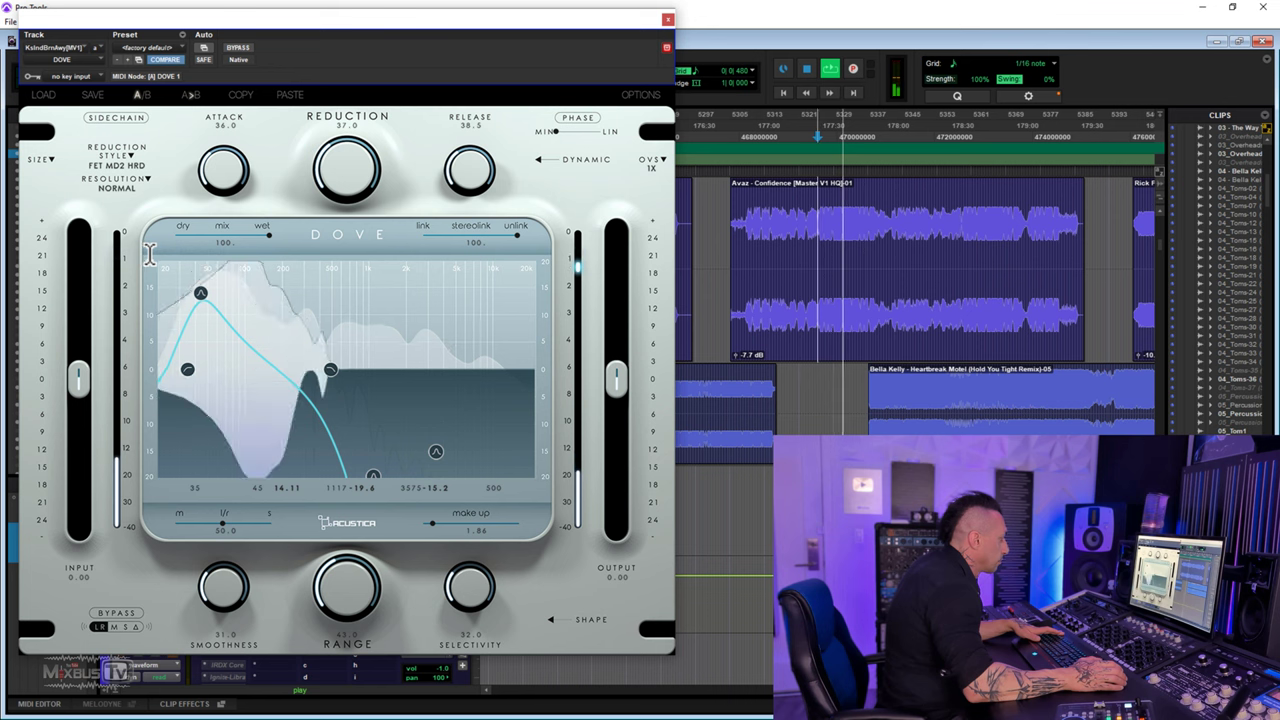
left_click(134, 166)
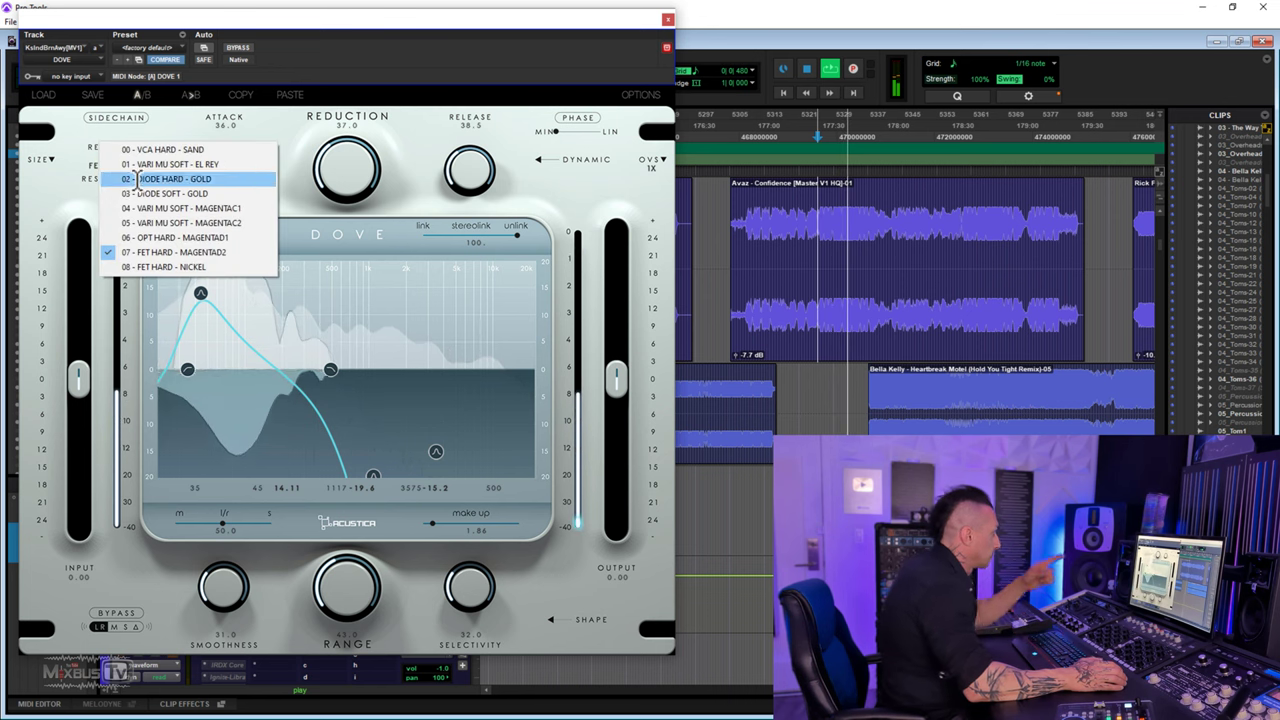
left_click(150, 222)
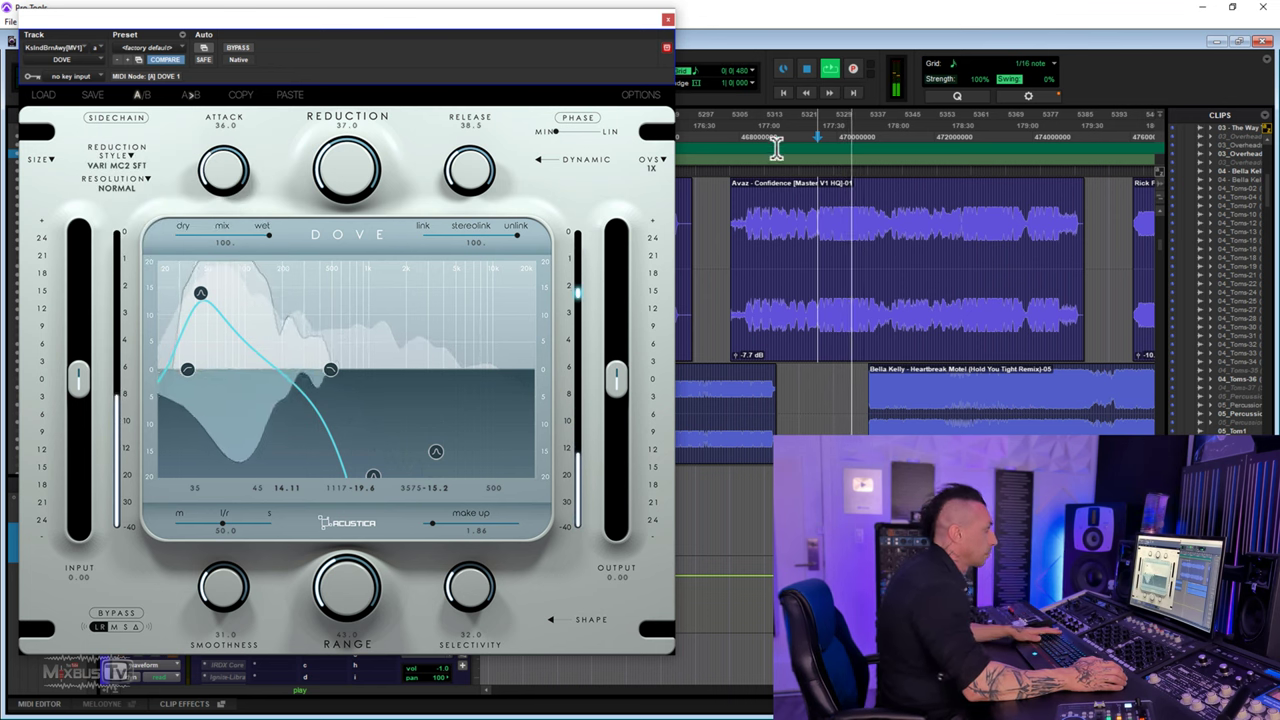
left_click(806, 68)
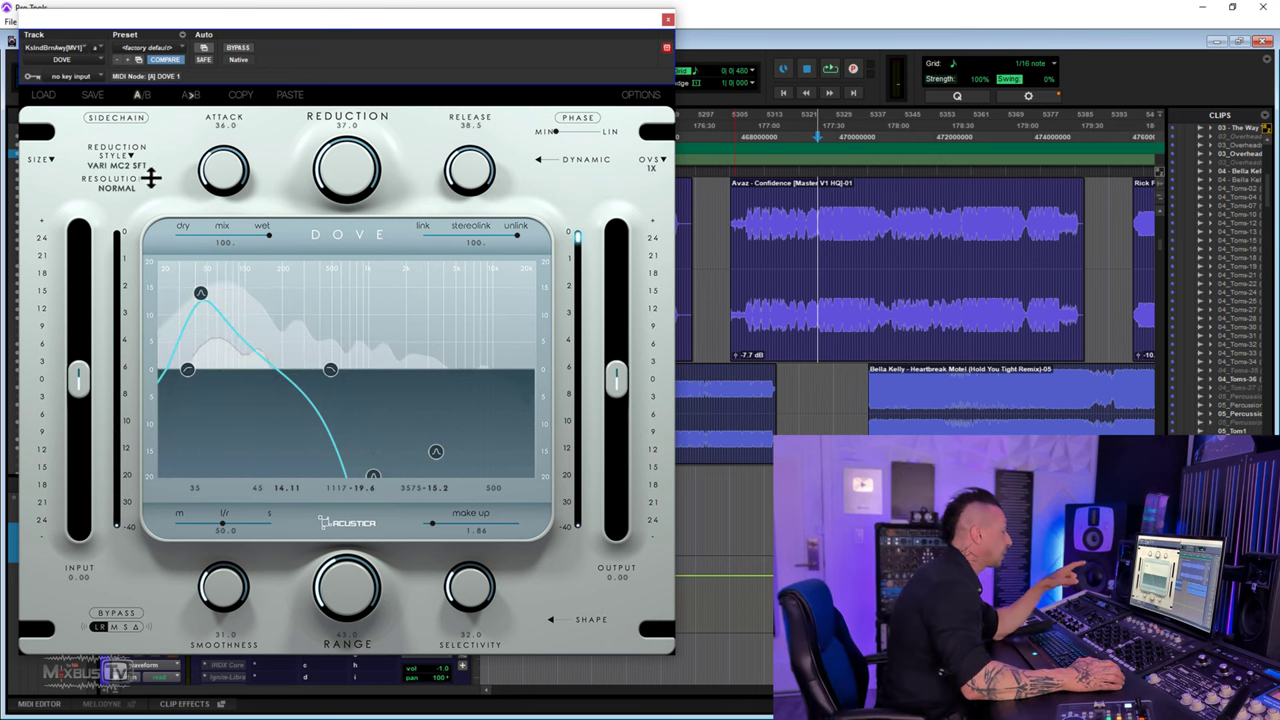
Step: Change the reduction style to Diode Hard - Gold and reopen the list of reduction styles
left_click(128, 155)
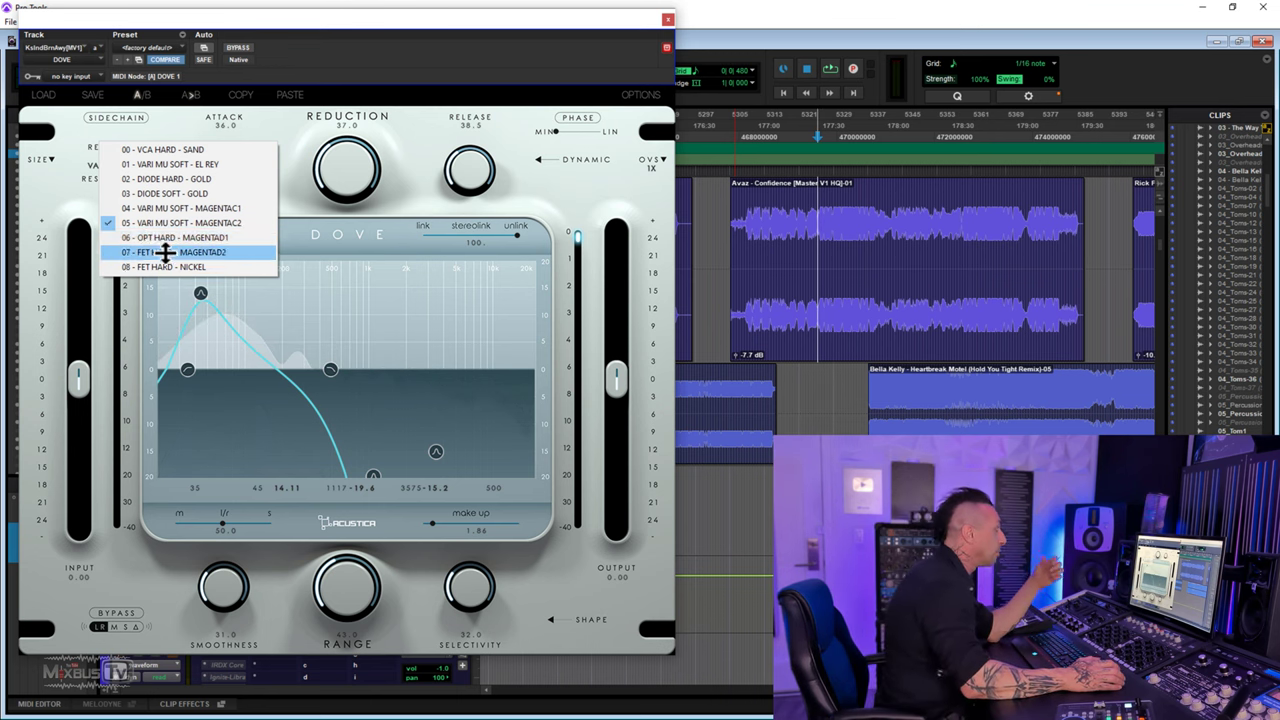
left_click(150, 178)
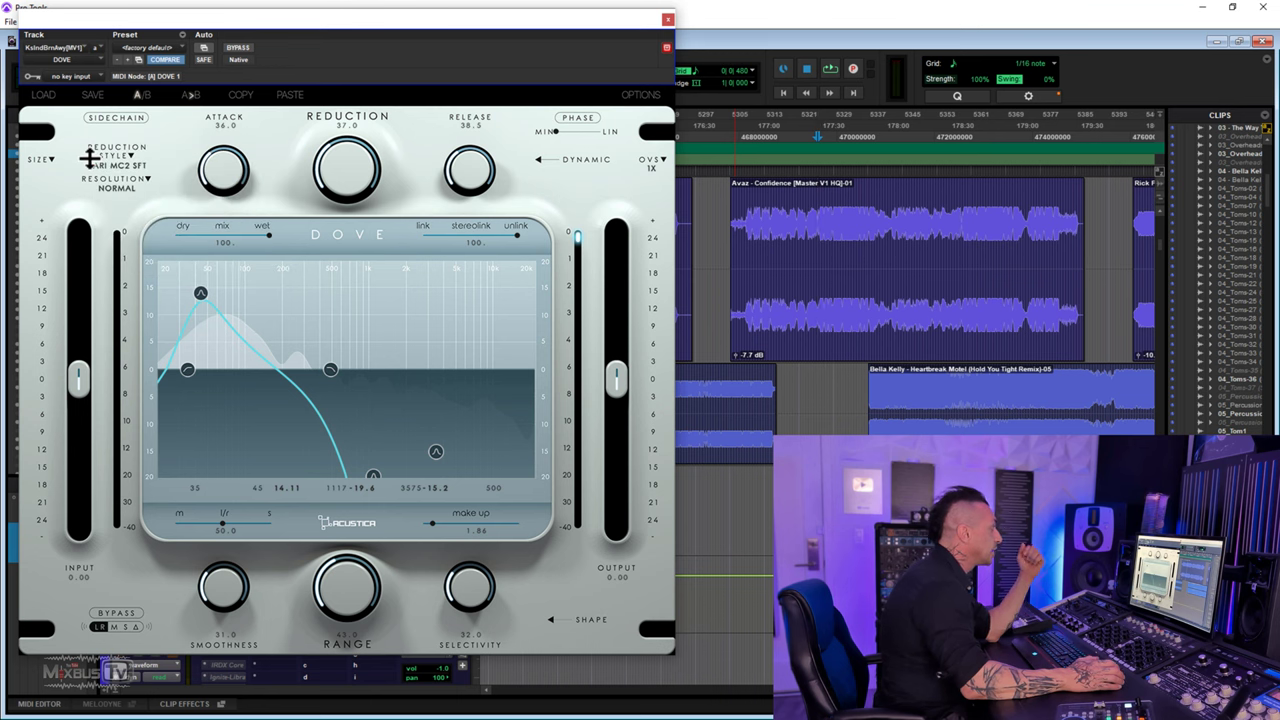
left_click(110, 165)
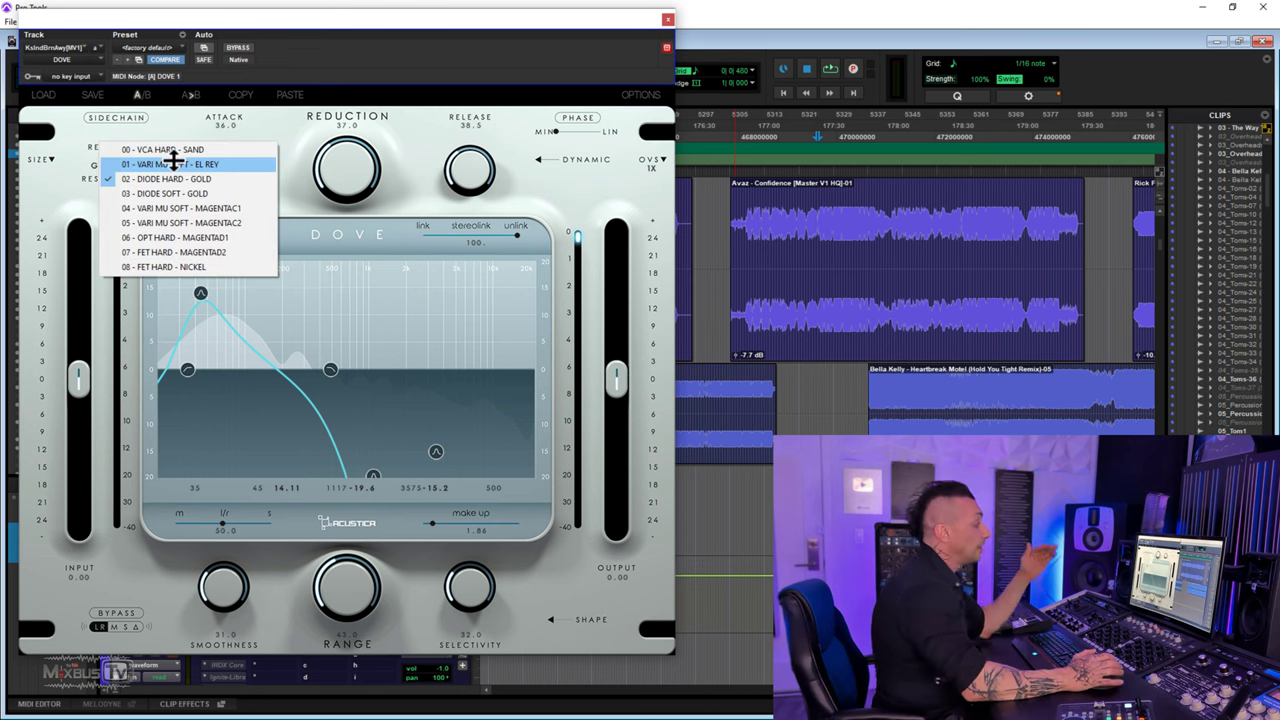